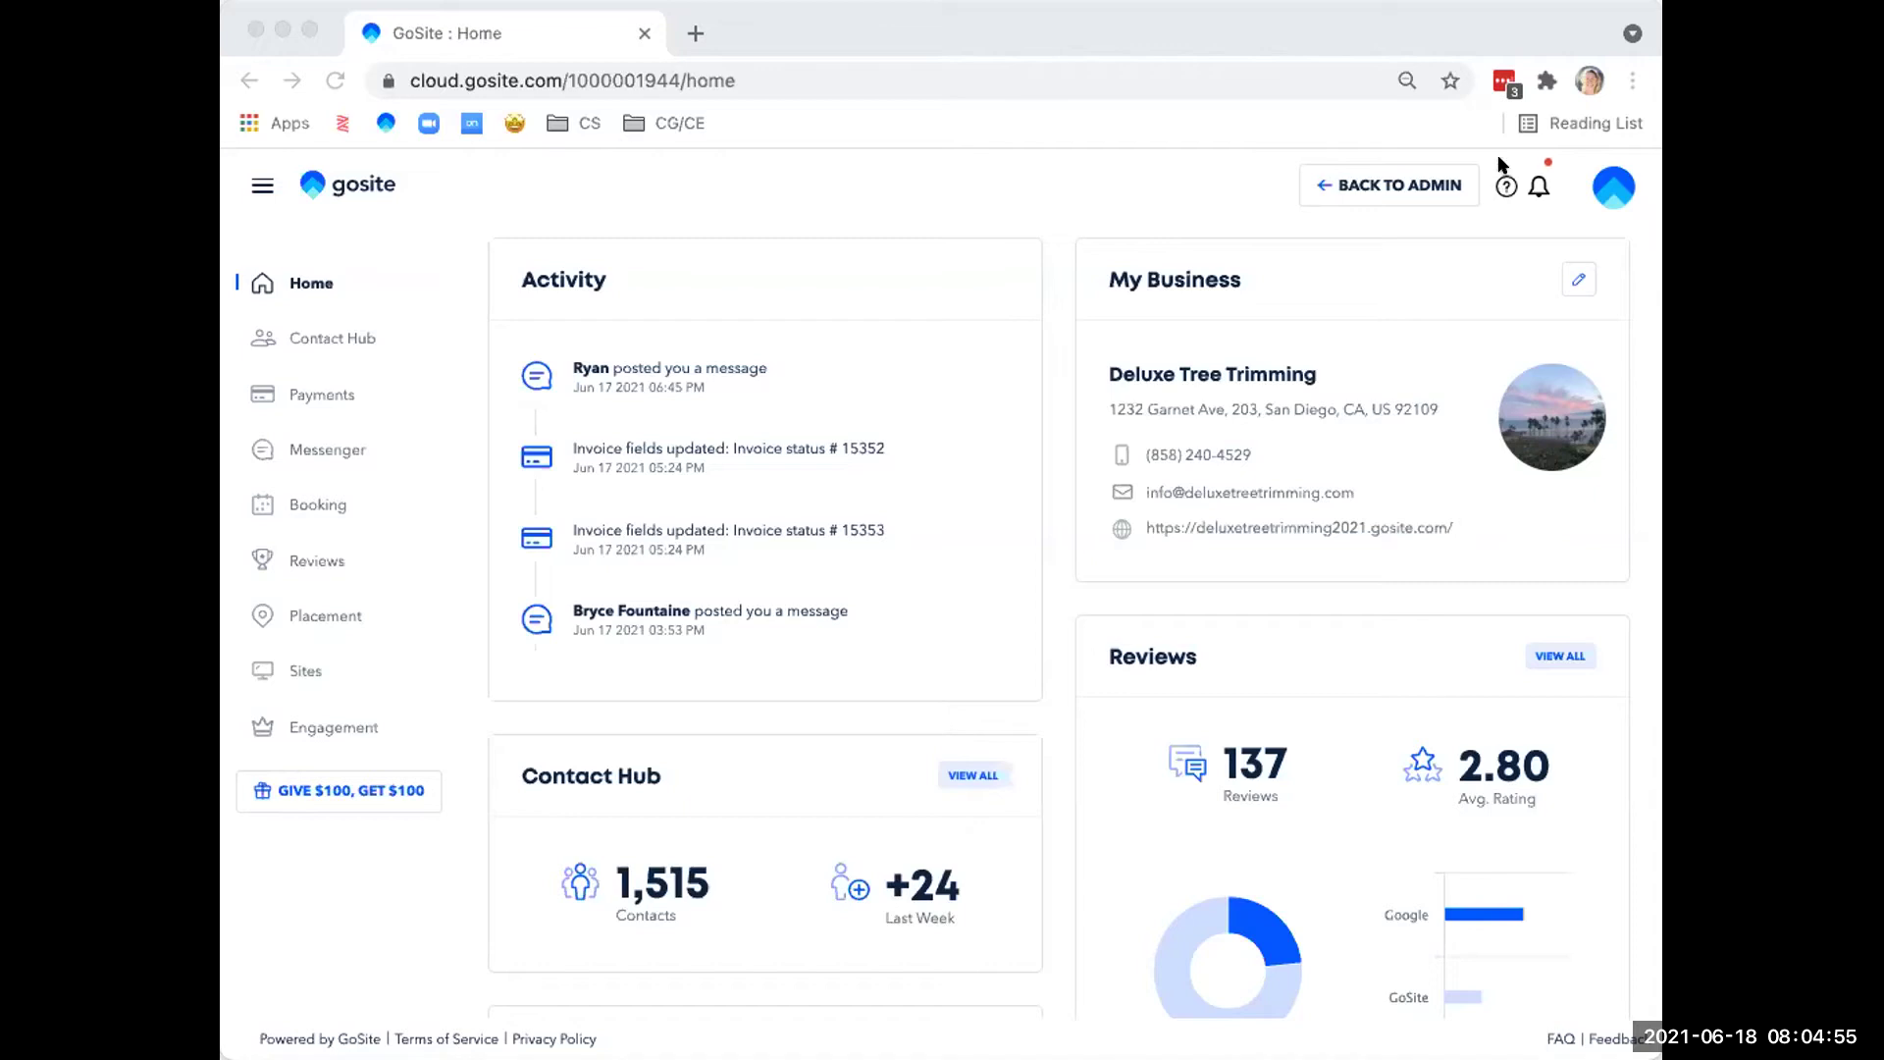
Open the Placement overview and examine the charts for business searches, Google views, customer actions and phone calls.
{"action": "left_click", "coordinate": [1505, 186]}
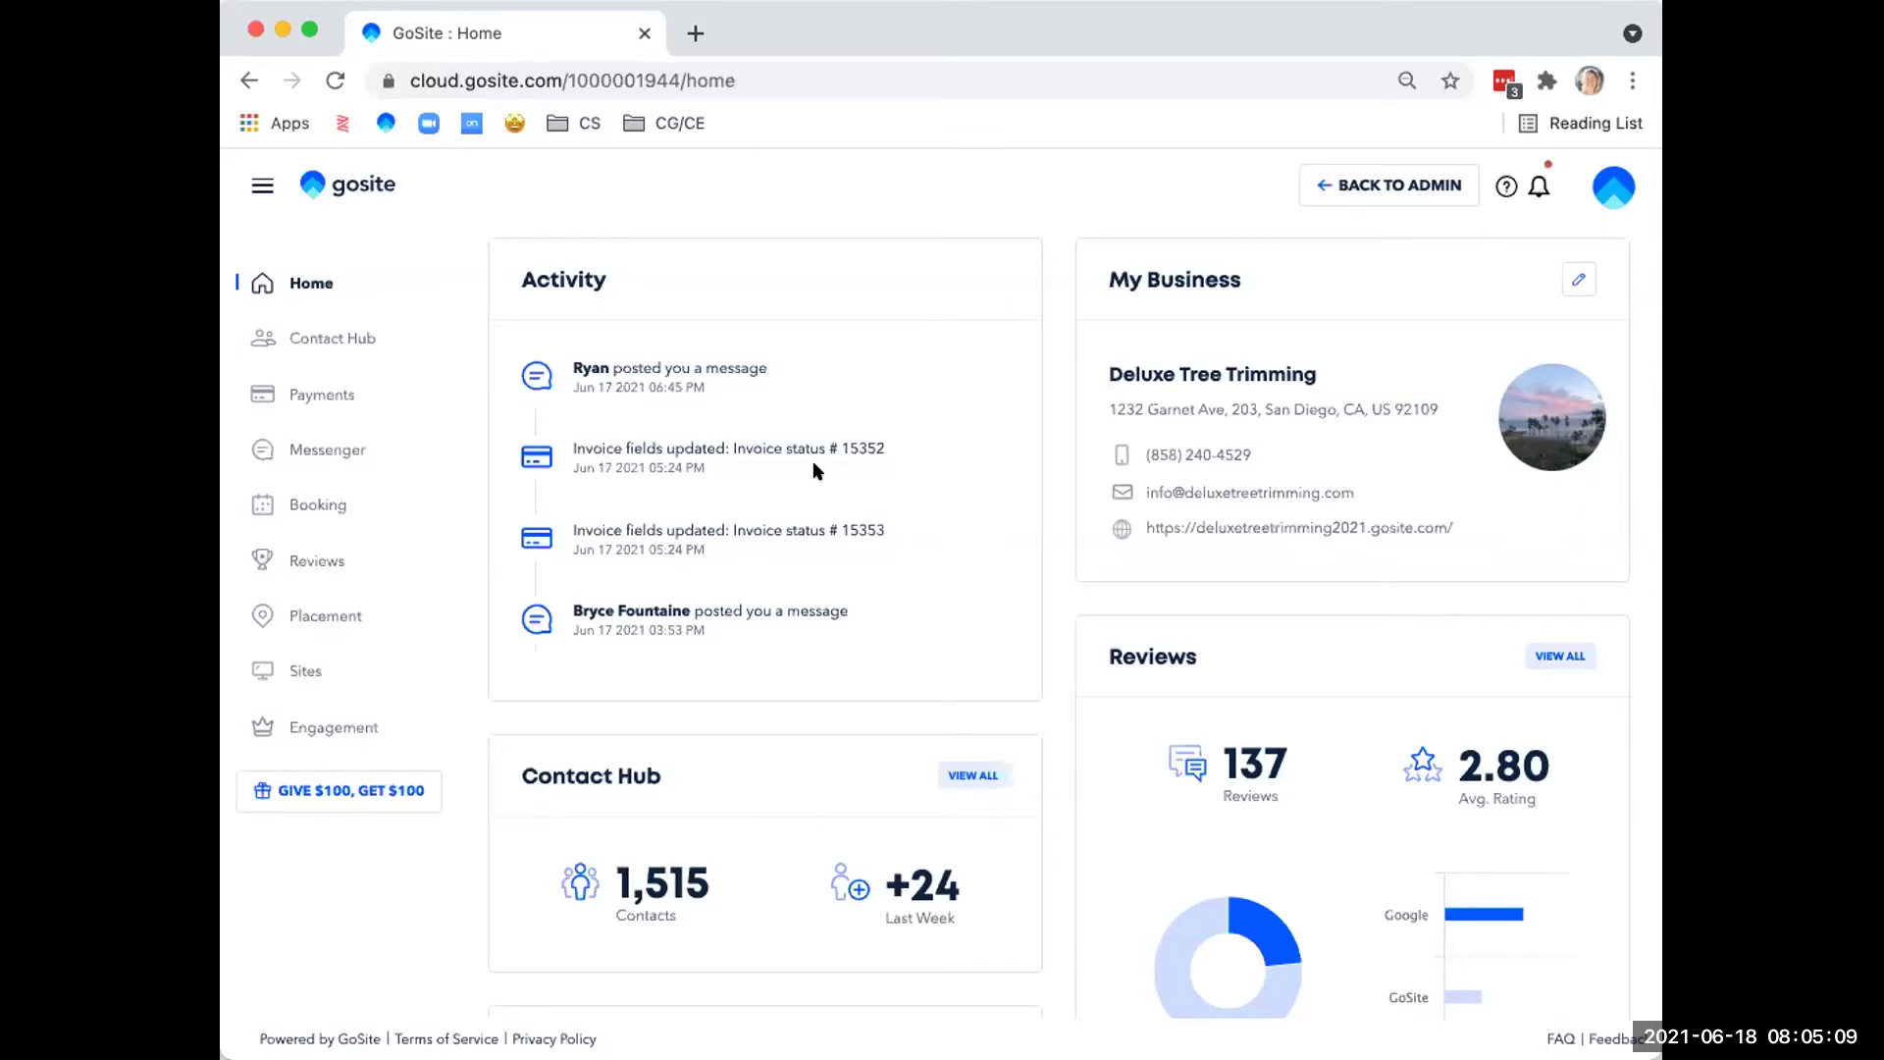
{"action": "left_click", "coordinate": [327, 616]}
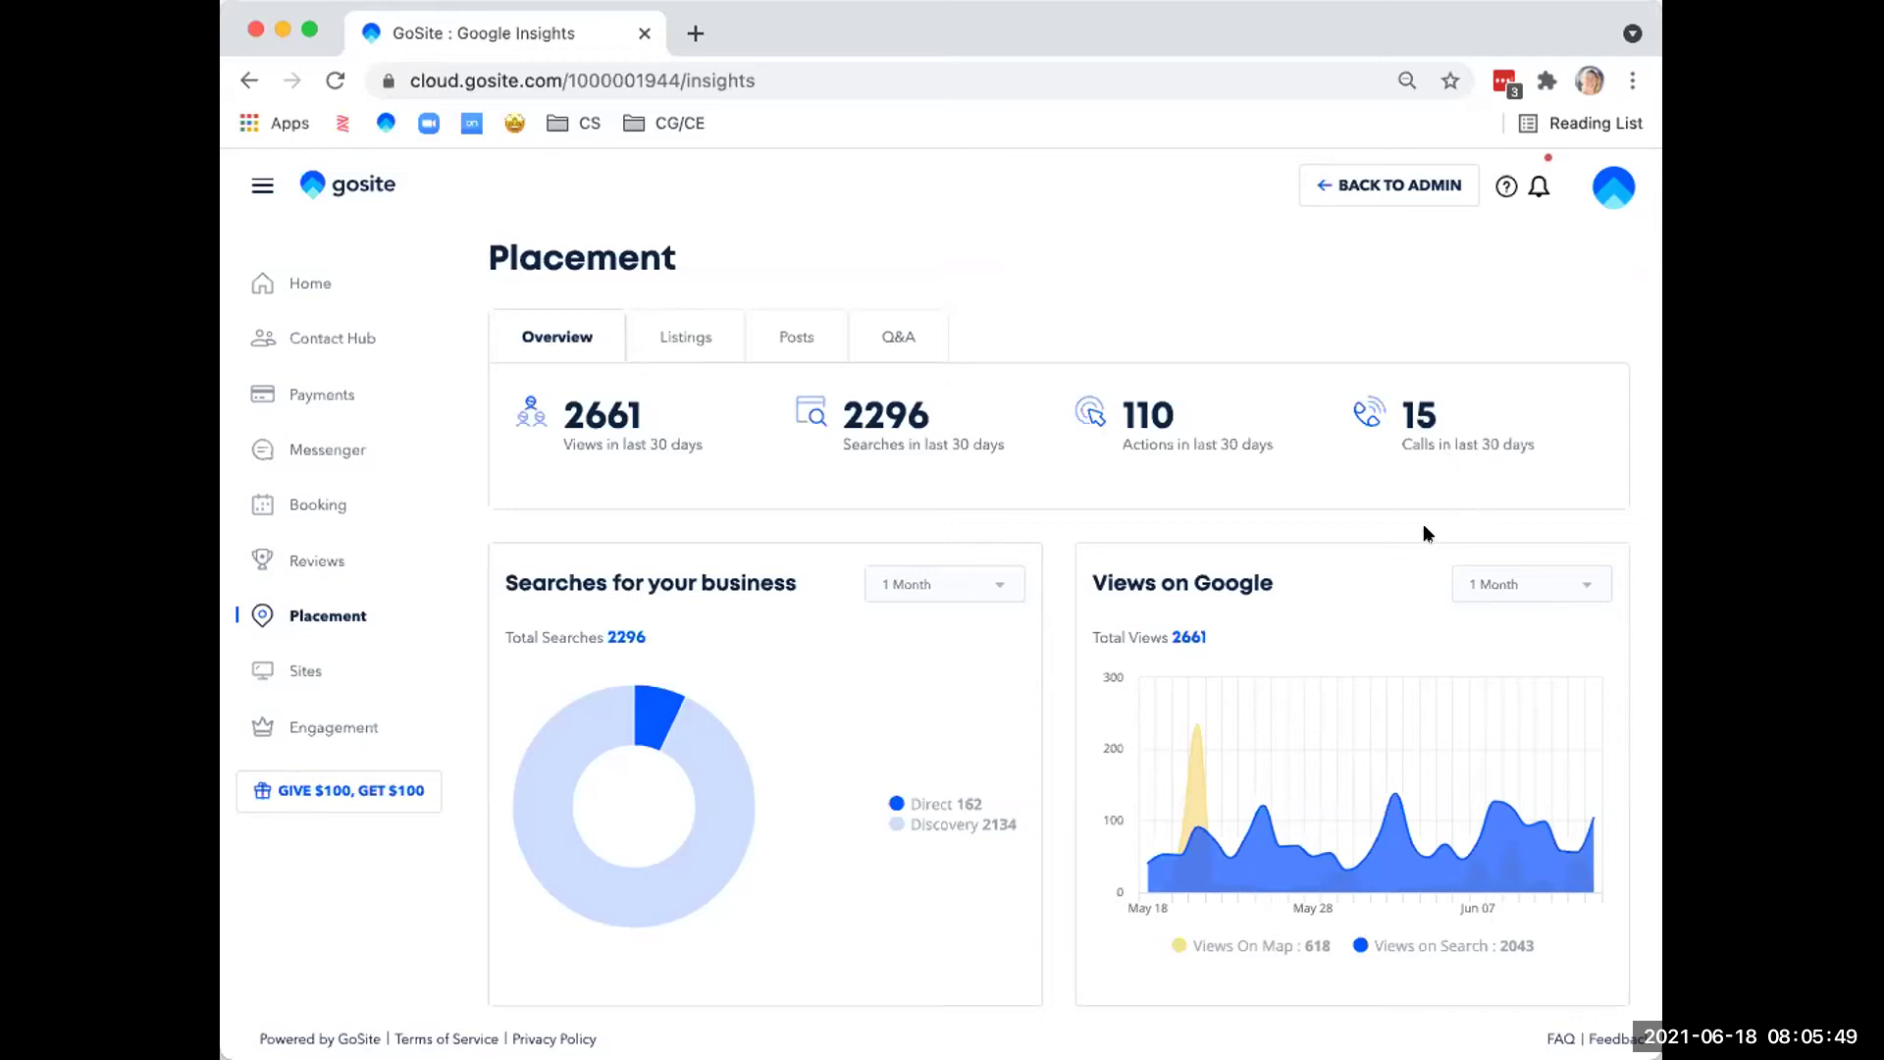
{"action": "scroll", "coordinate": [1050, 767], "scroll_direction": "down", "scroll_amount": 1}
{"action": "scroll", "coordinate": [1048, 767], "scroll_direction": "down", "scroll_amount": 4}
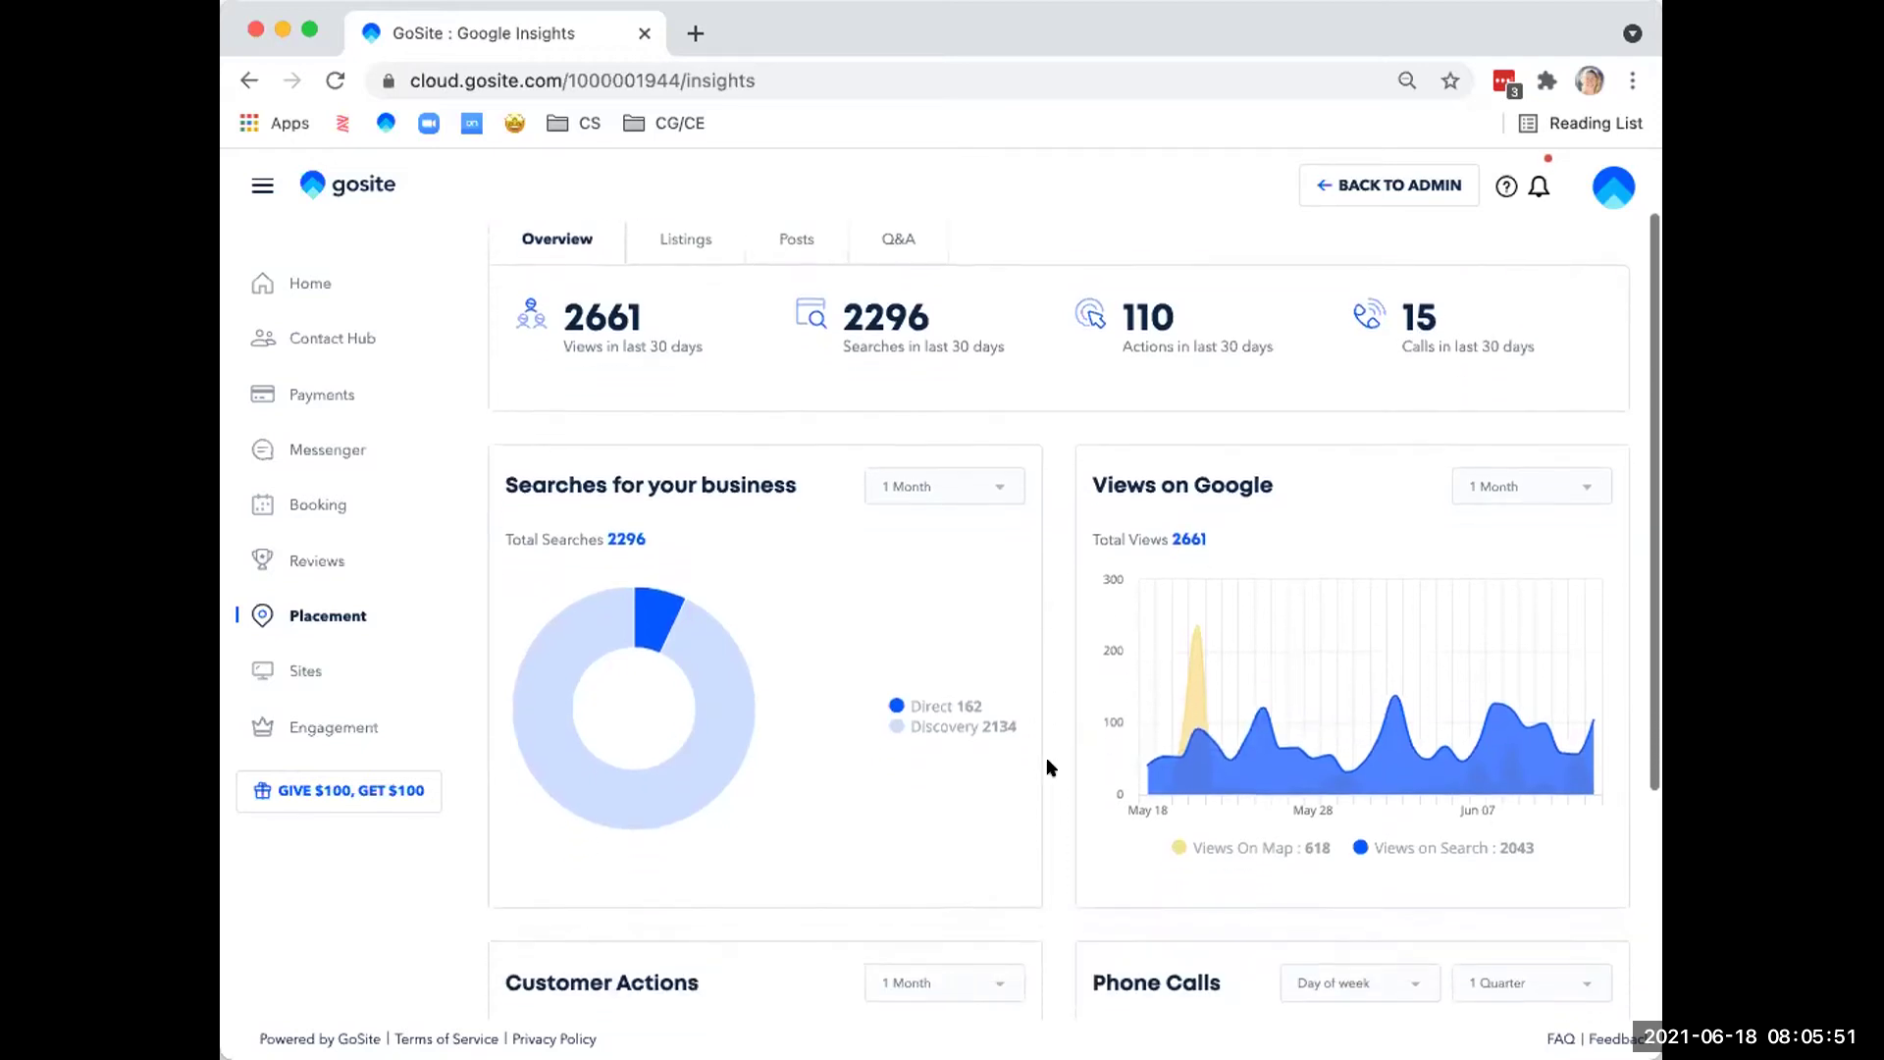
{"action": "scroll", "coordinate": [1047, 767], "scroll_direction": "down", "scroll_amount": 5}
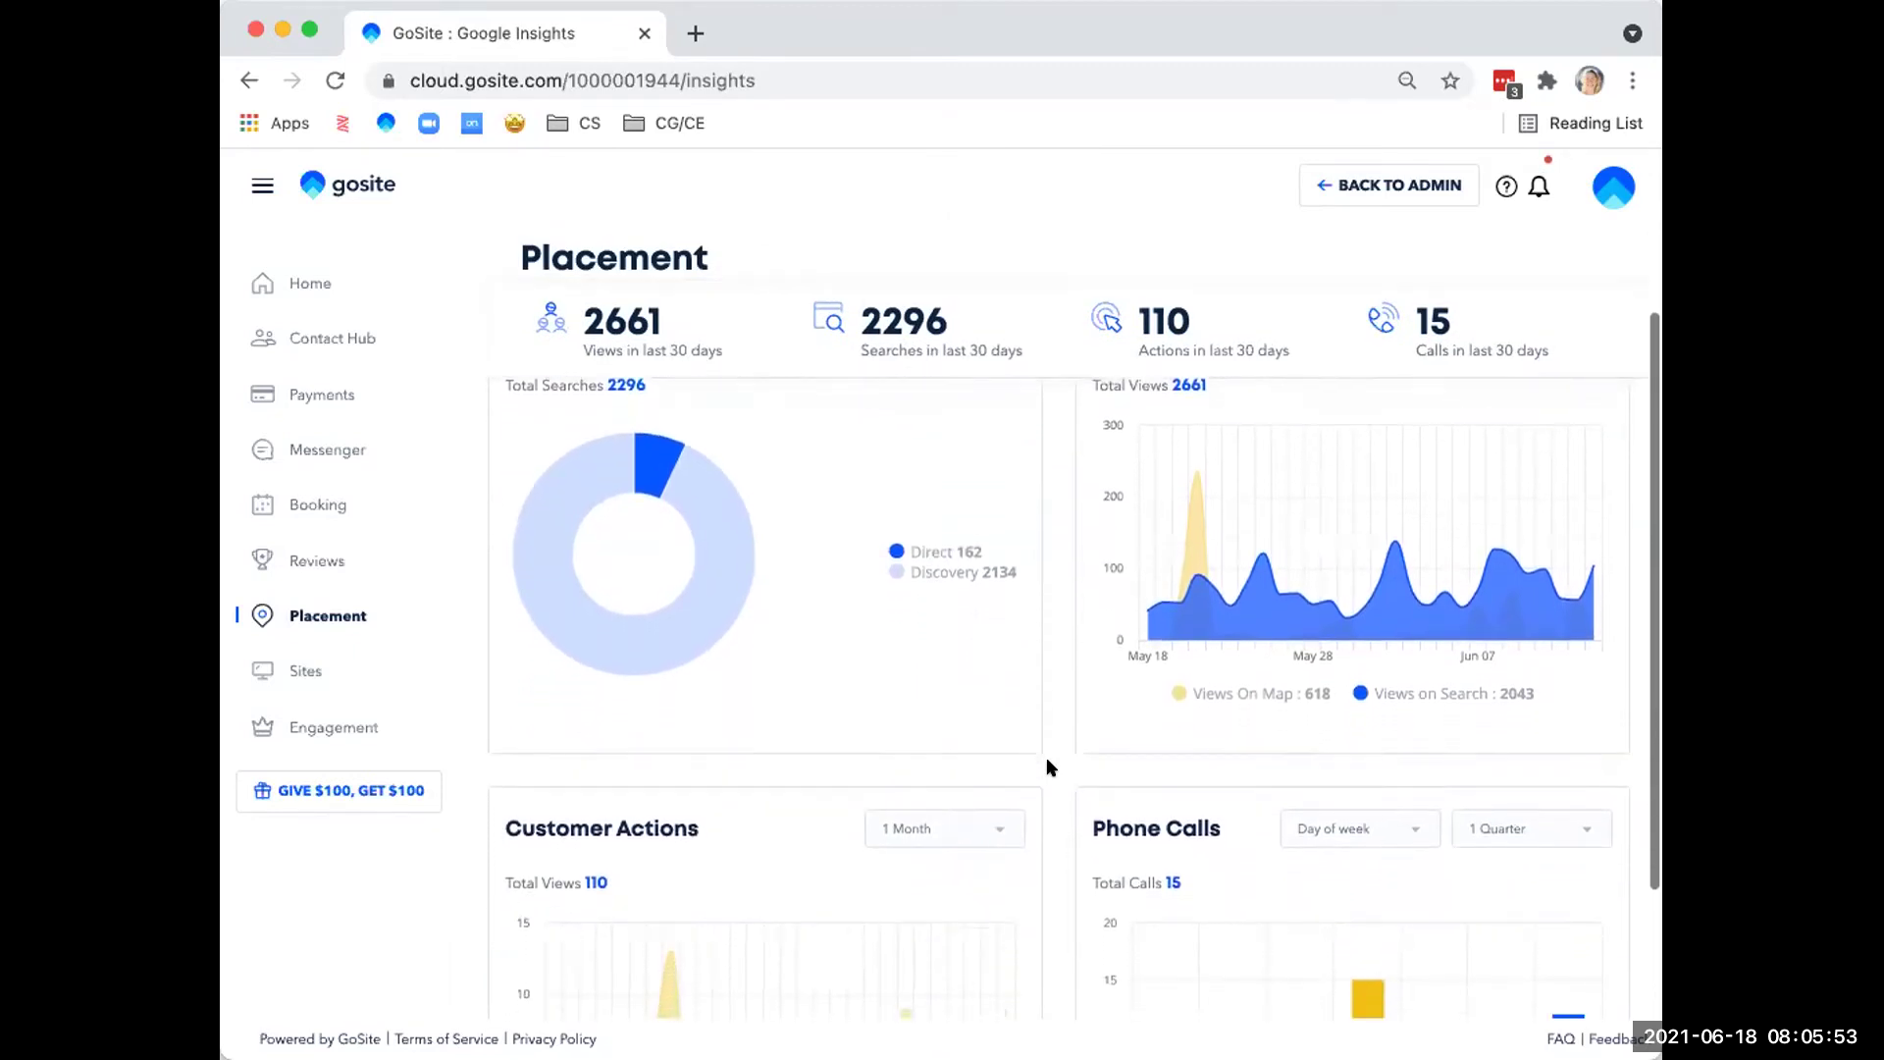
{"action": "scroll", "coordinate": [1047, 767], "scroll_direction": "down", "scroll_amount": 2}
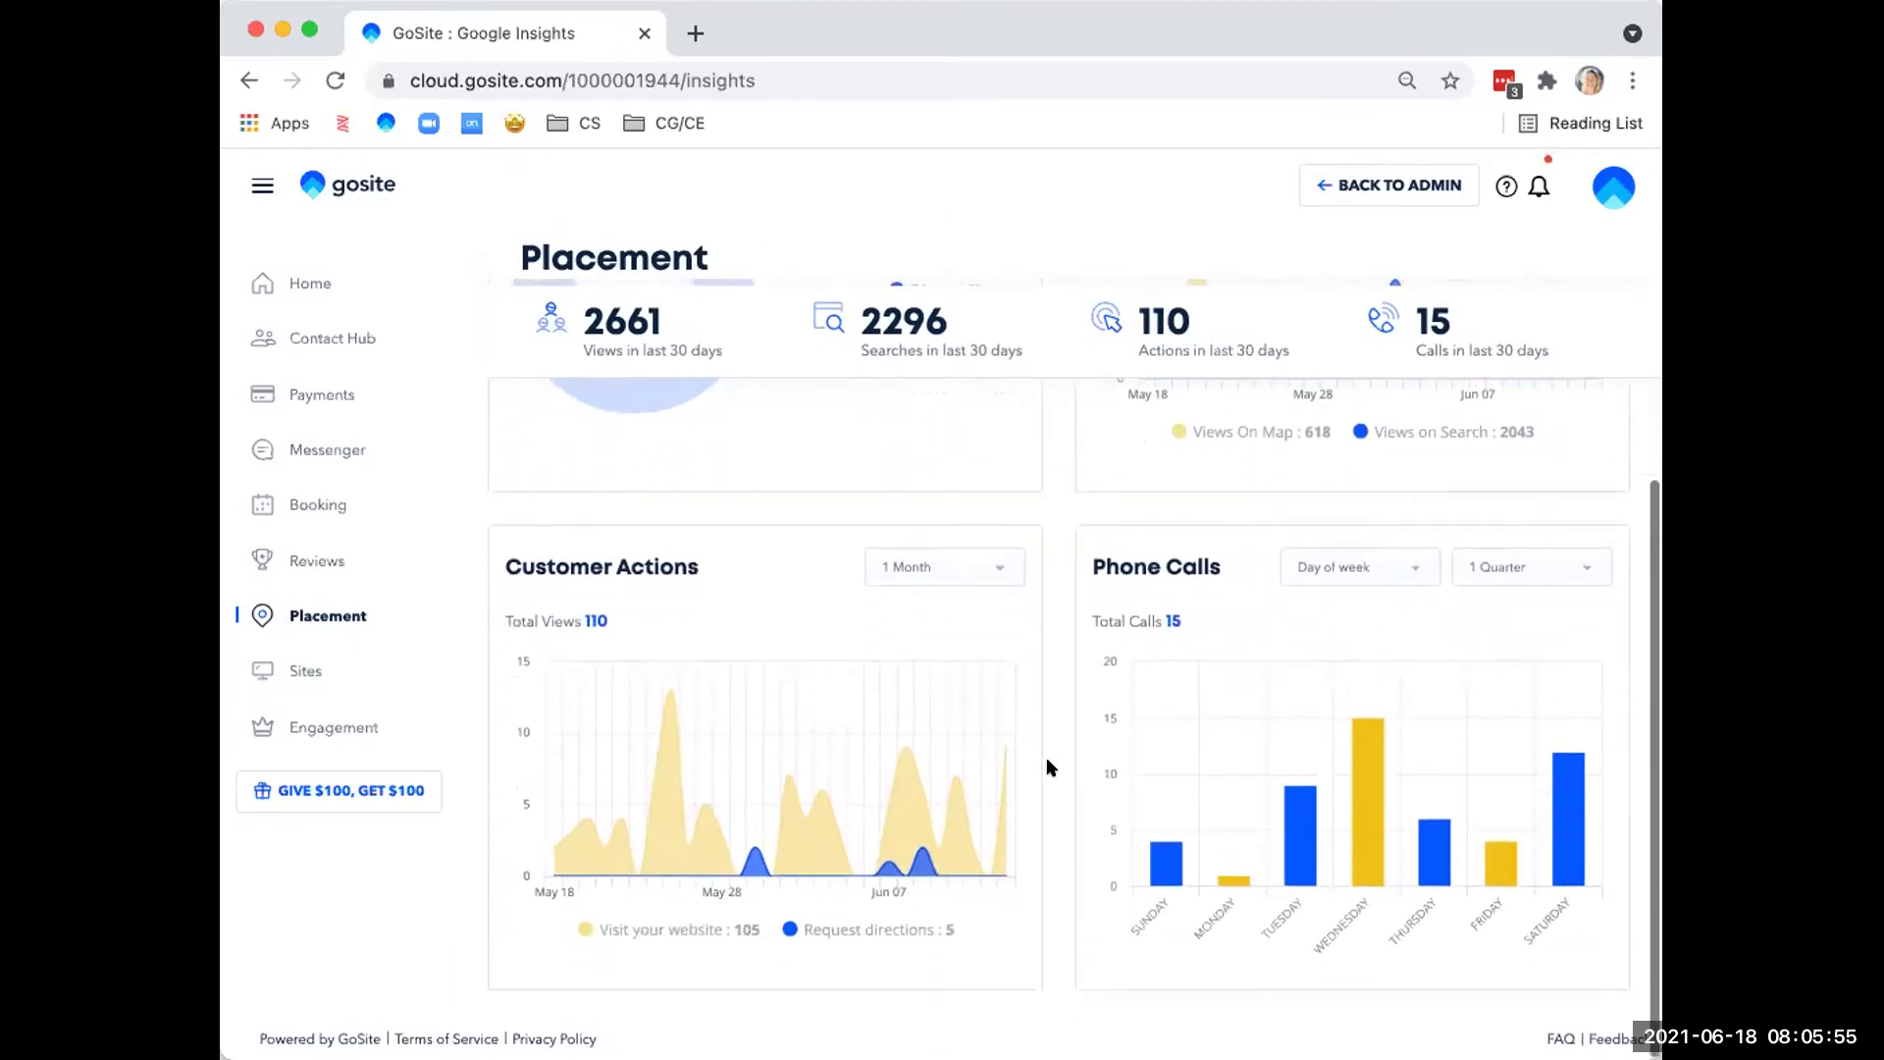
{"action": "scroll", "coordinate": [1048, 767], "scroll_direction": "up", "scroll_amount": 4}
{"action": "scroll", "coordinate": [1047, 767], "scroll_direction": "up", "scroll_amount": 4}
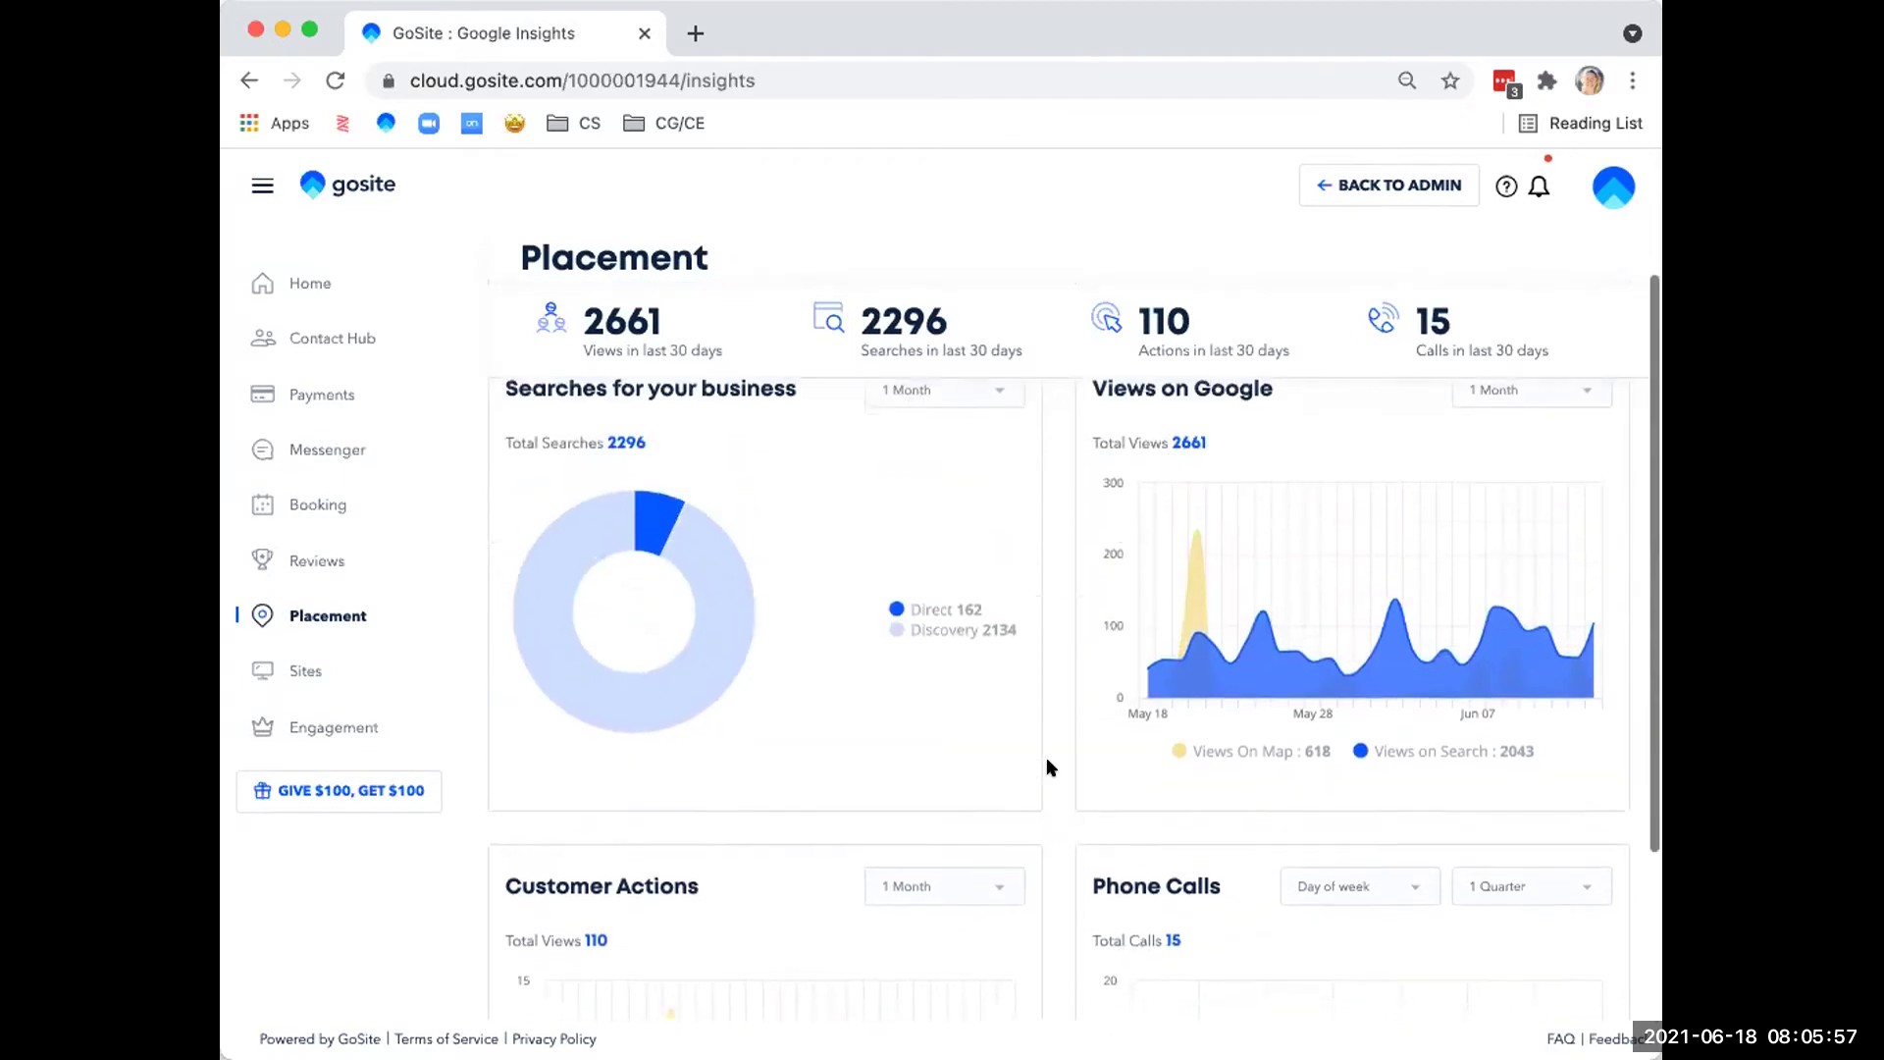
{"action": "scroll", "coordinate": [1048, 768], "scroll_direction": "up", "scroll_amount": 5}
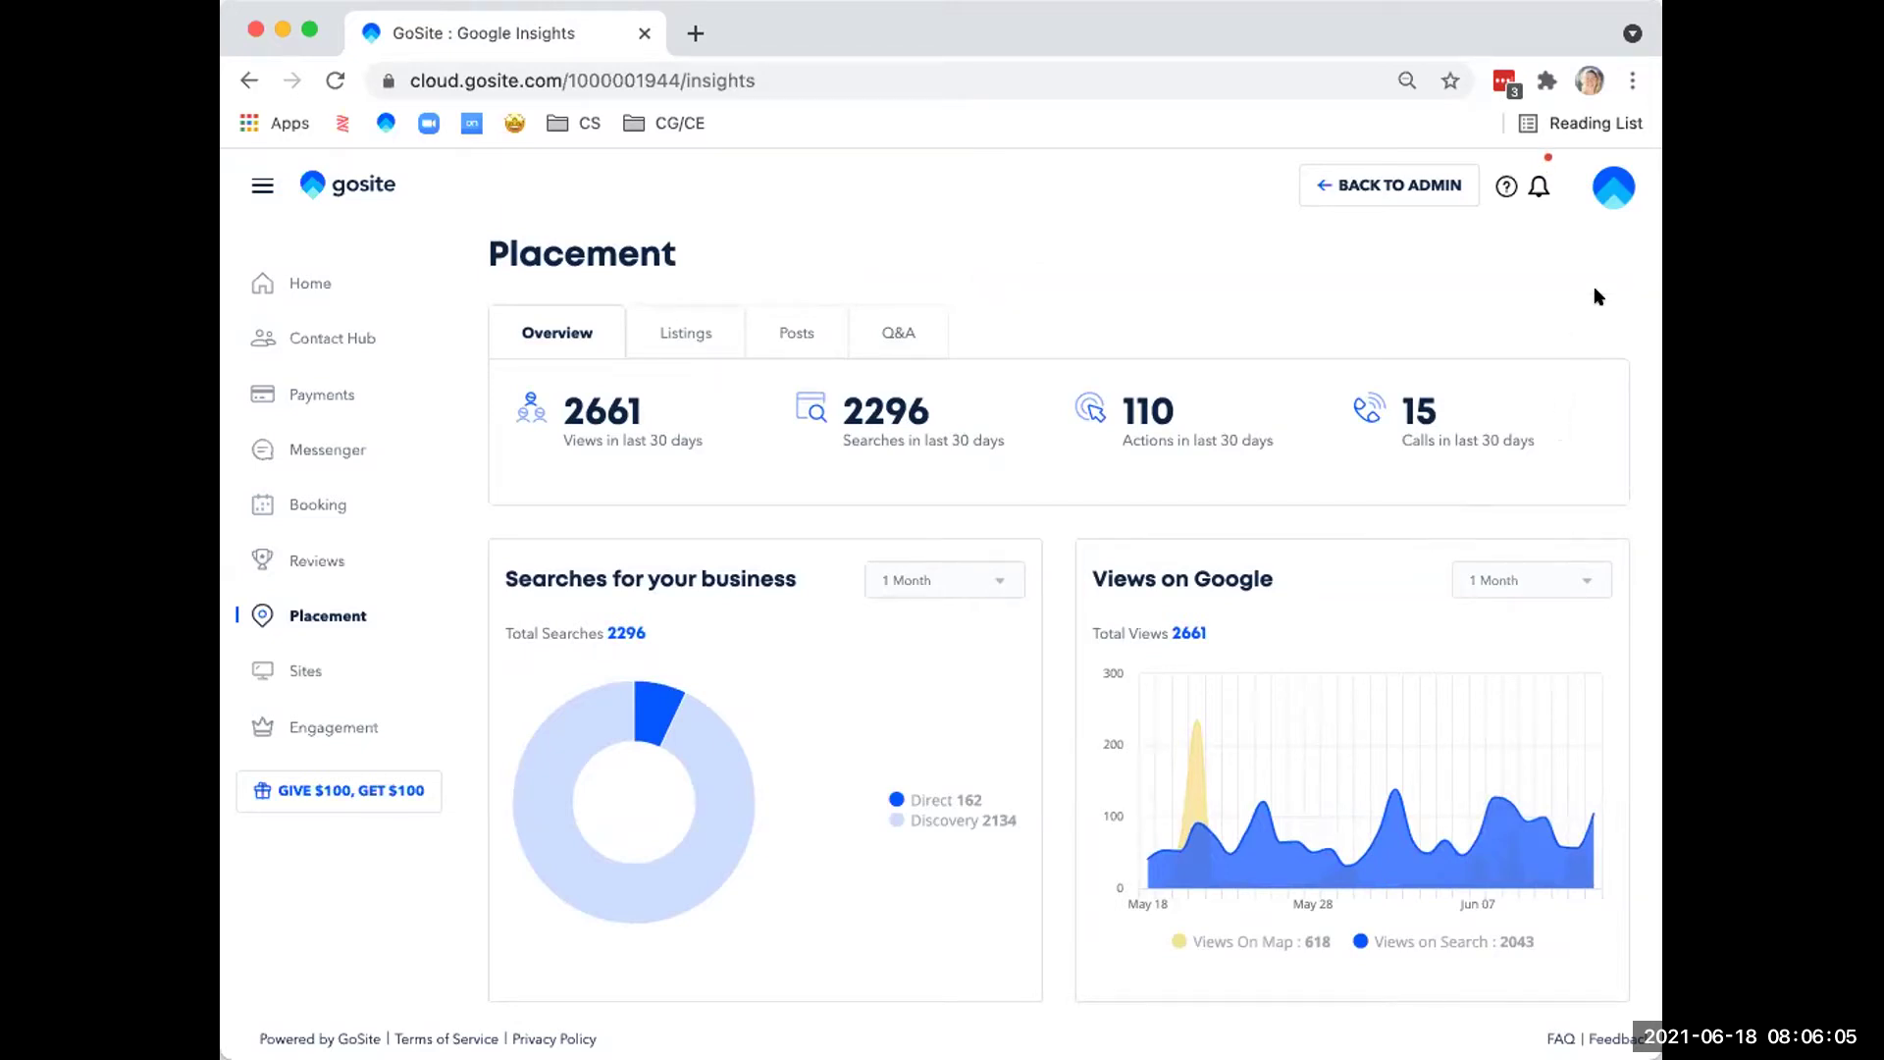
View the general information under Manage My Business, and return to the Placement section.
{"action": "left_click", "coordinate": [1606, 193]}
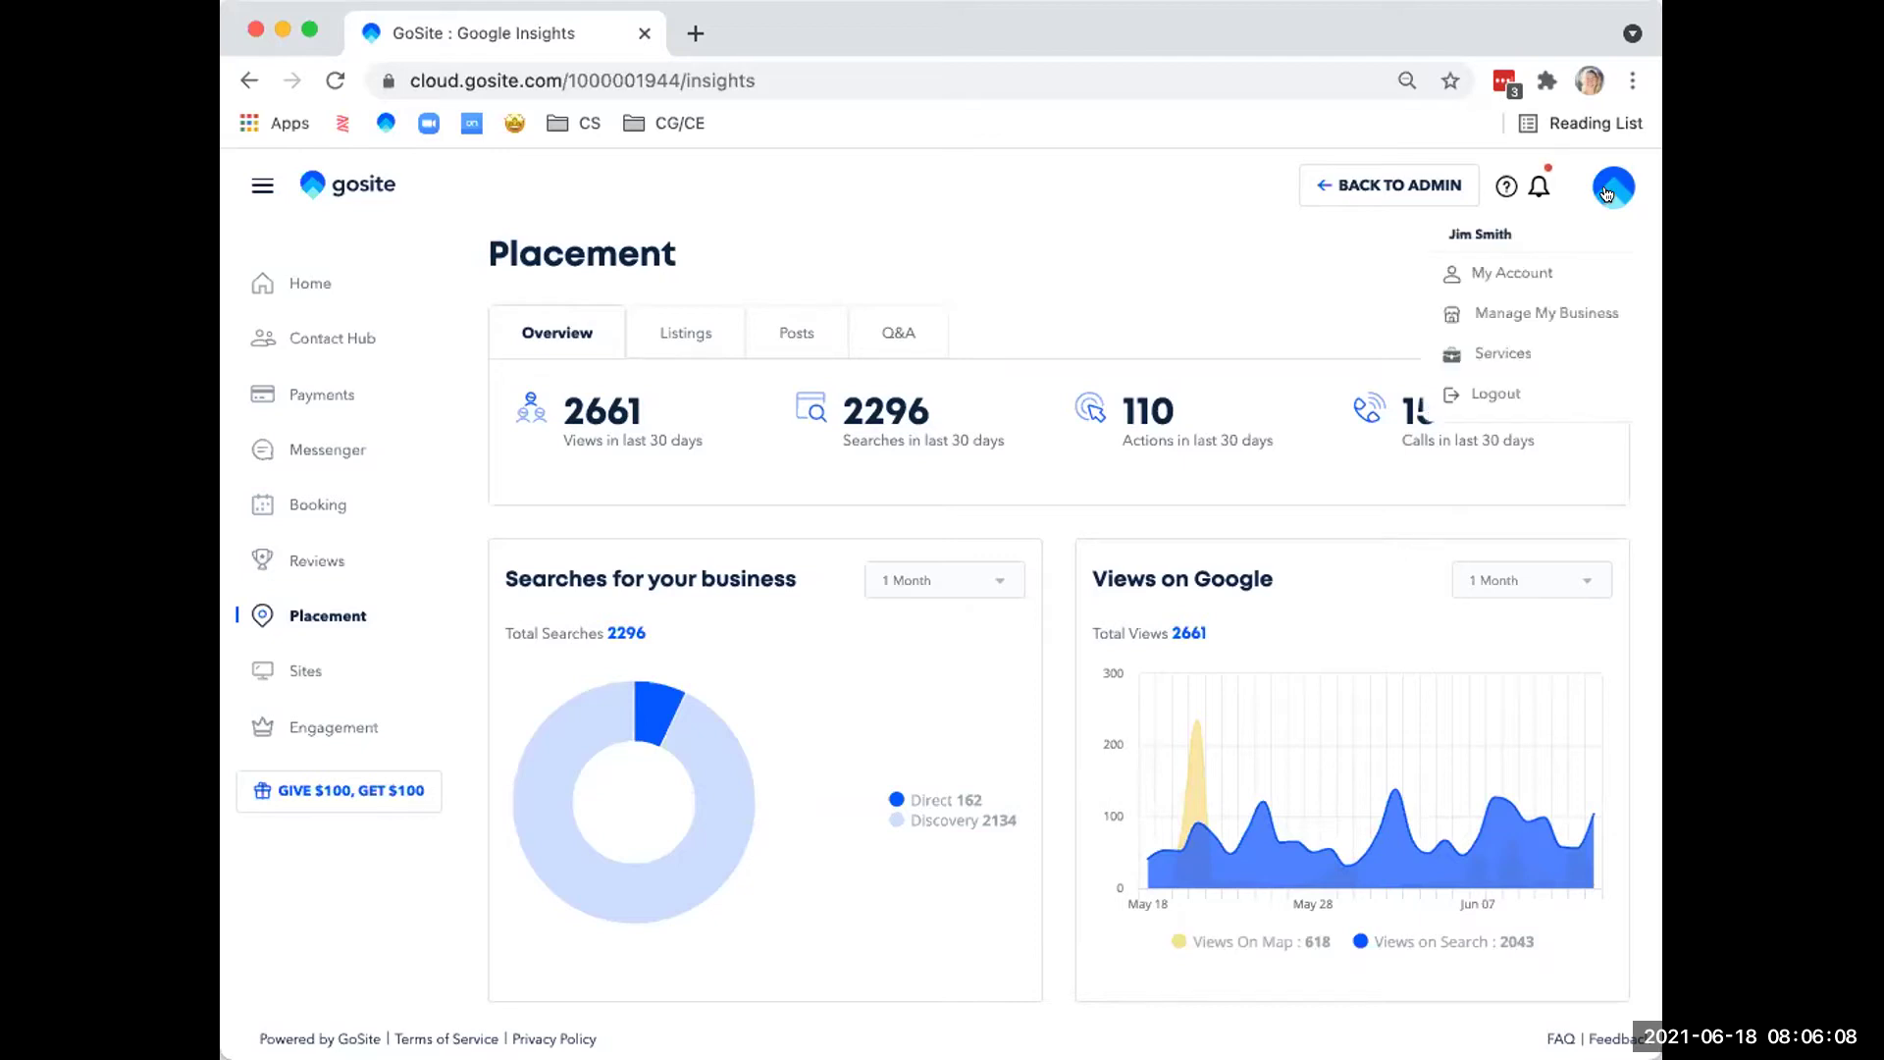
{"action": "left_click", "coordinate": [1583, 310]}
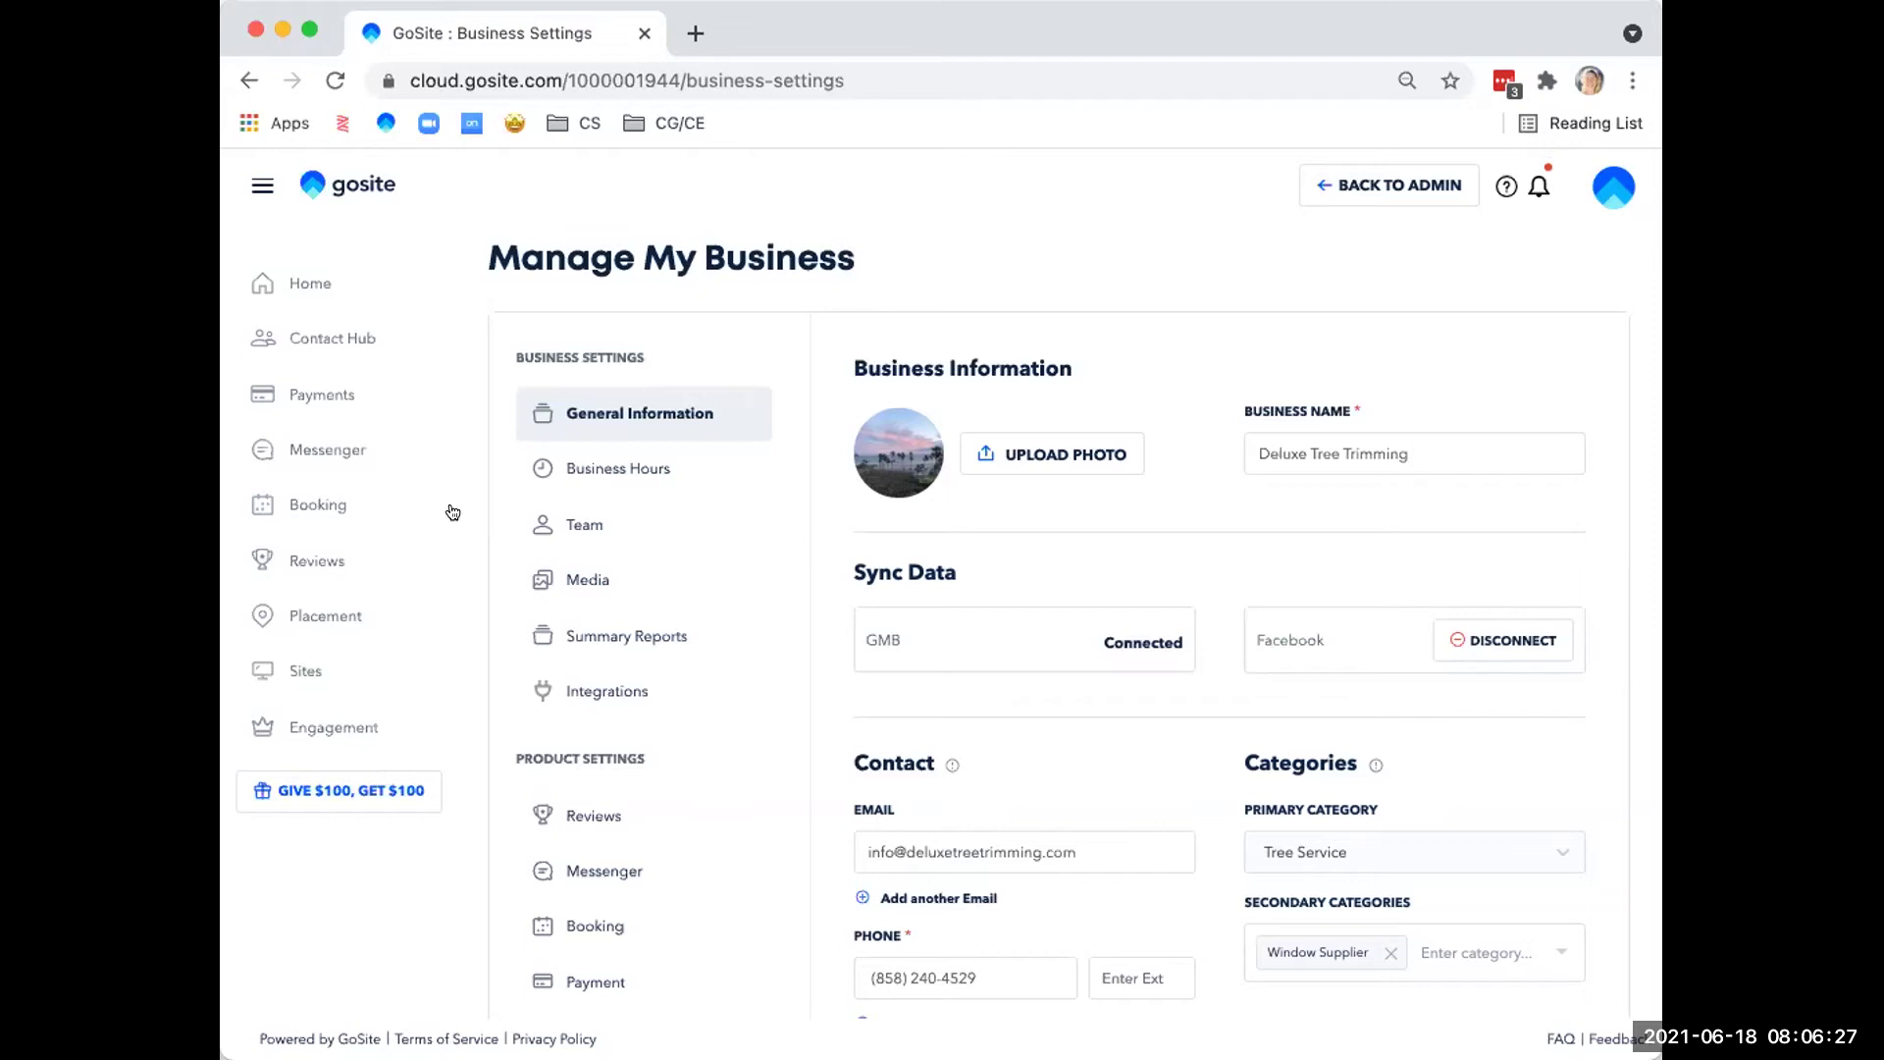
{"action": "left_click", "coordinate": [321, 617]}
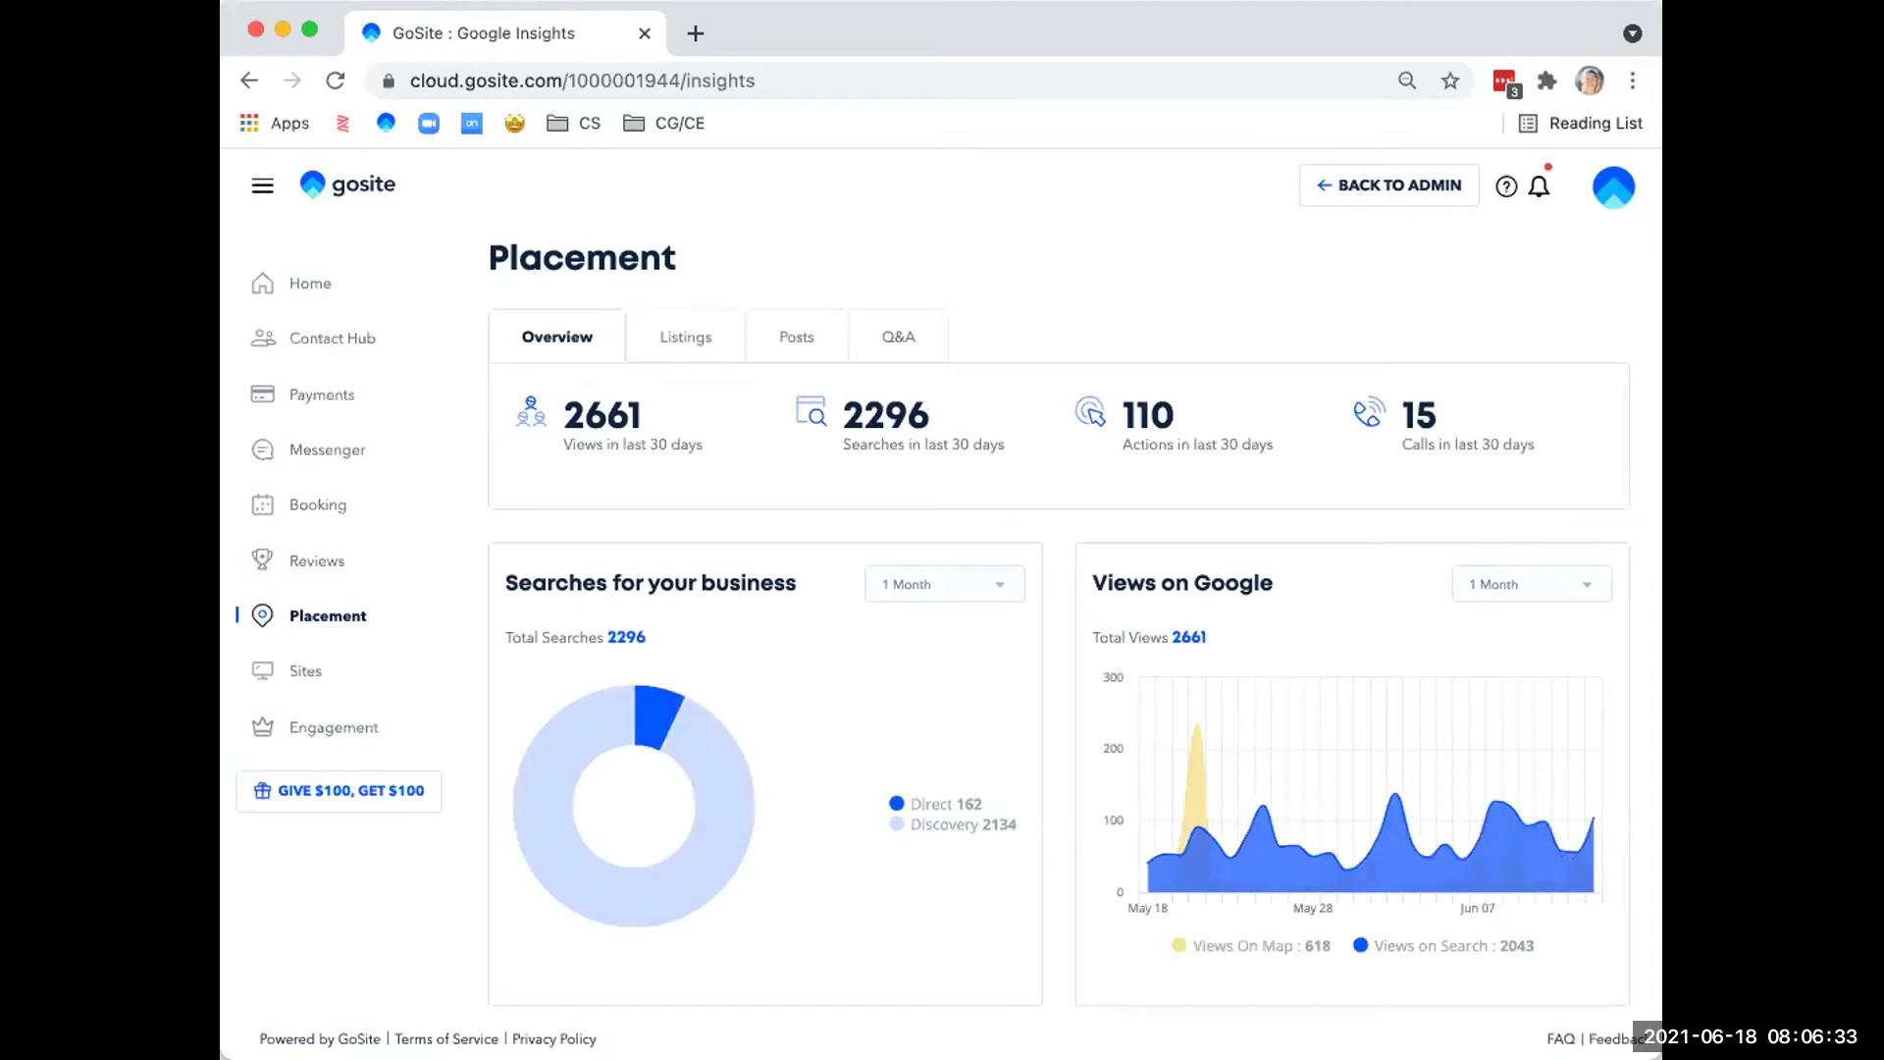
Open the Placement listings and examine the business details and status shown for each directory website.
{"action": "left_click", "coordinate": [683, 339]}
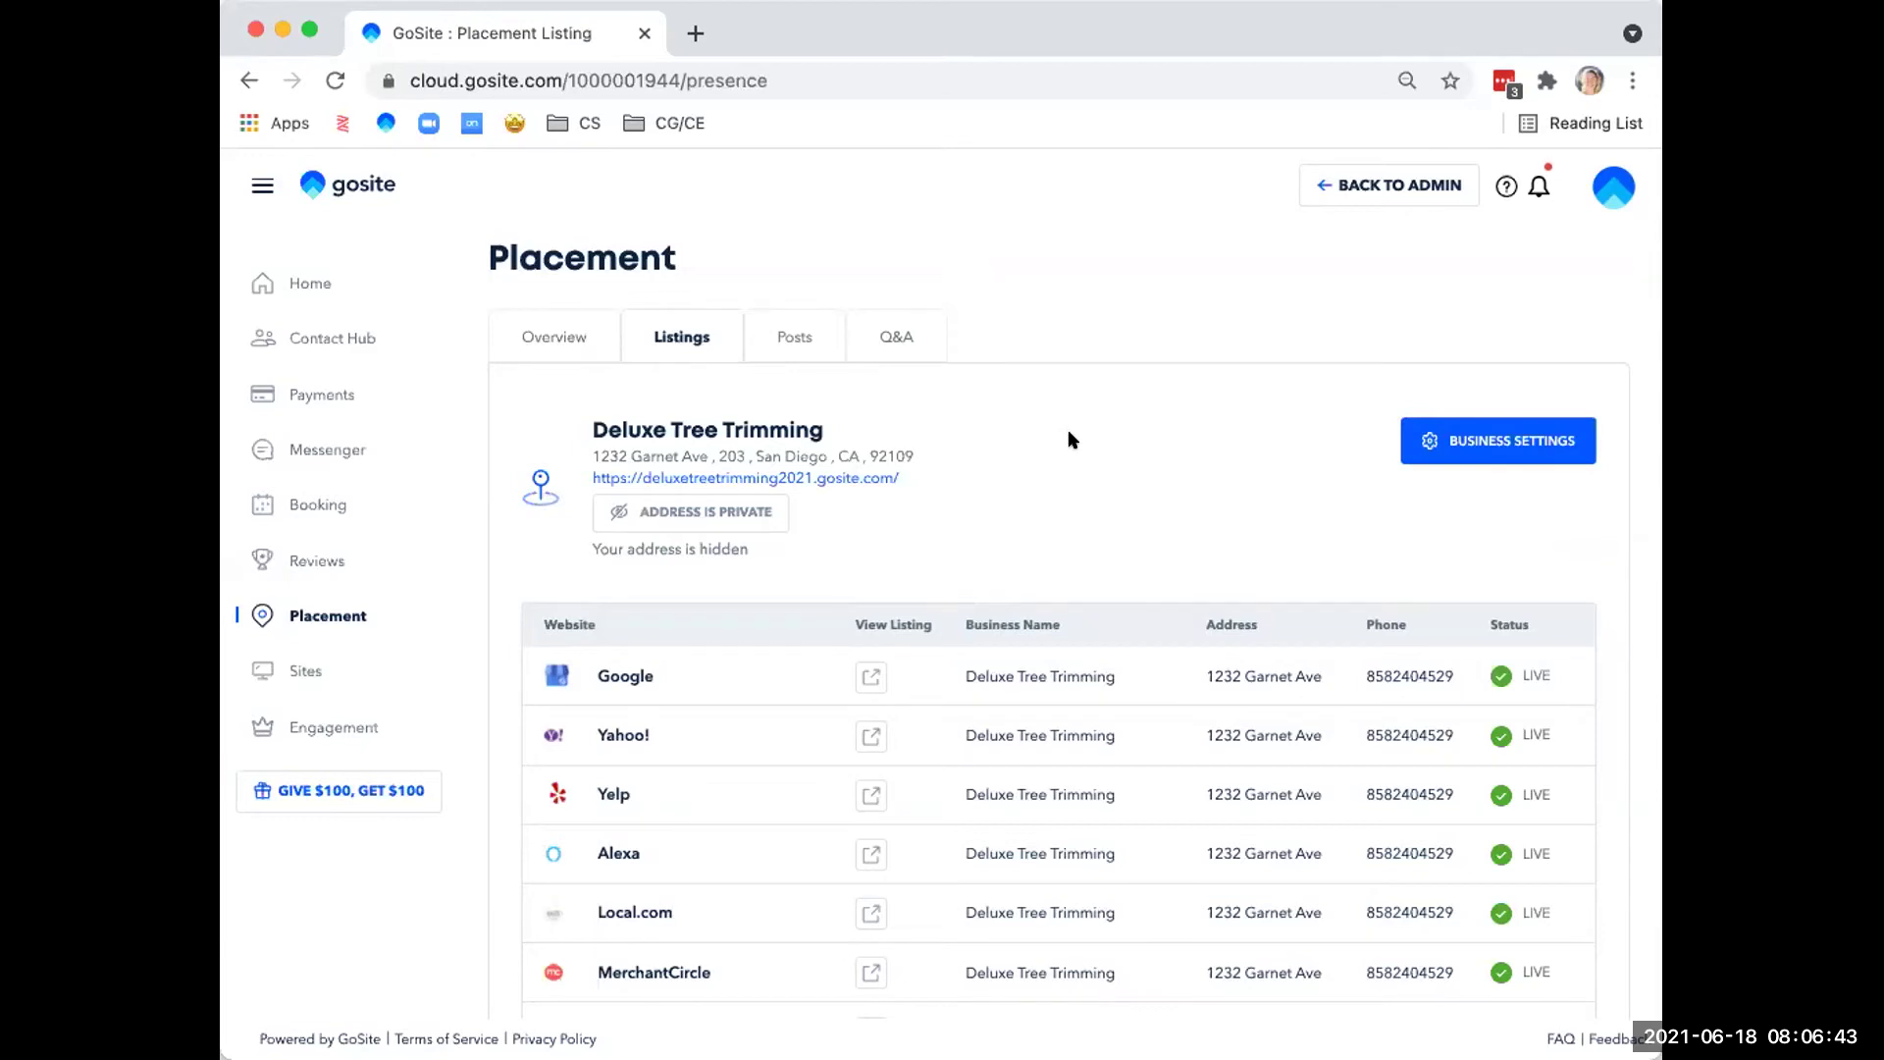
{"action": "scroll", "coordinate": [1072, 438], "scroll_direction": "down", "scroll_amount": 2}
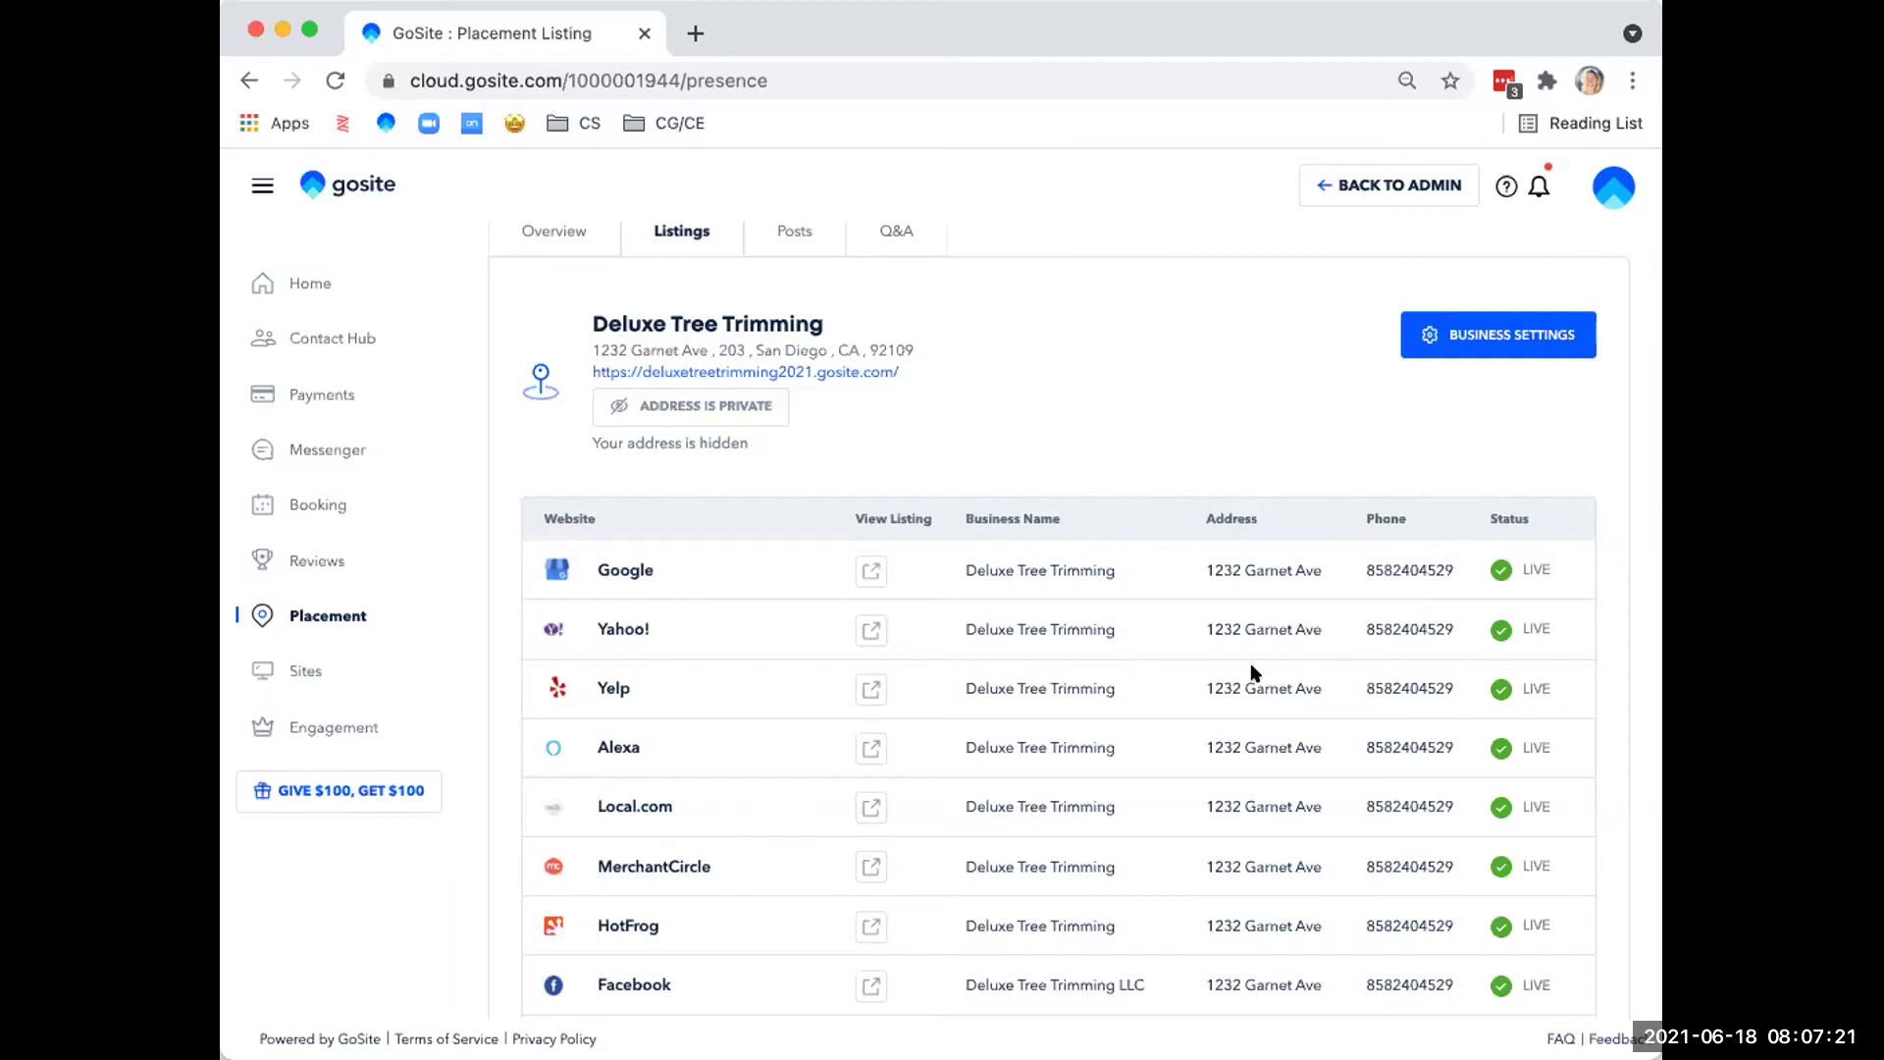
{"action": "scroll", "coordinate": [1197, 728], "scroll_direction": "down", "scroll_amount": 3}
{"action": "scroll", "coordinate": [1197, 728], "scroll_direction": "down", "scroll_amount": 3}
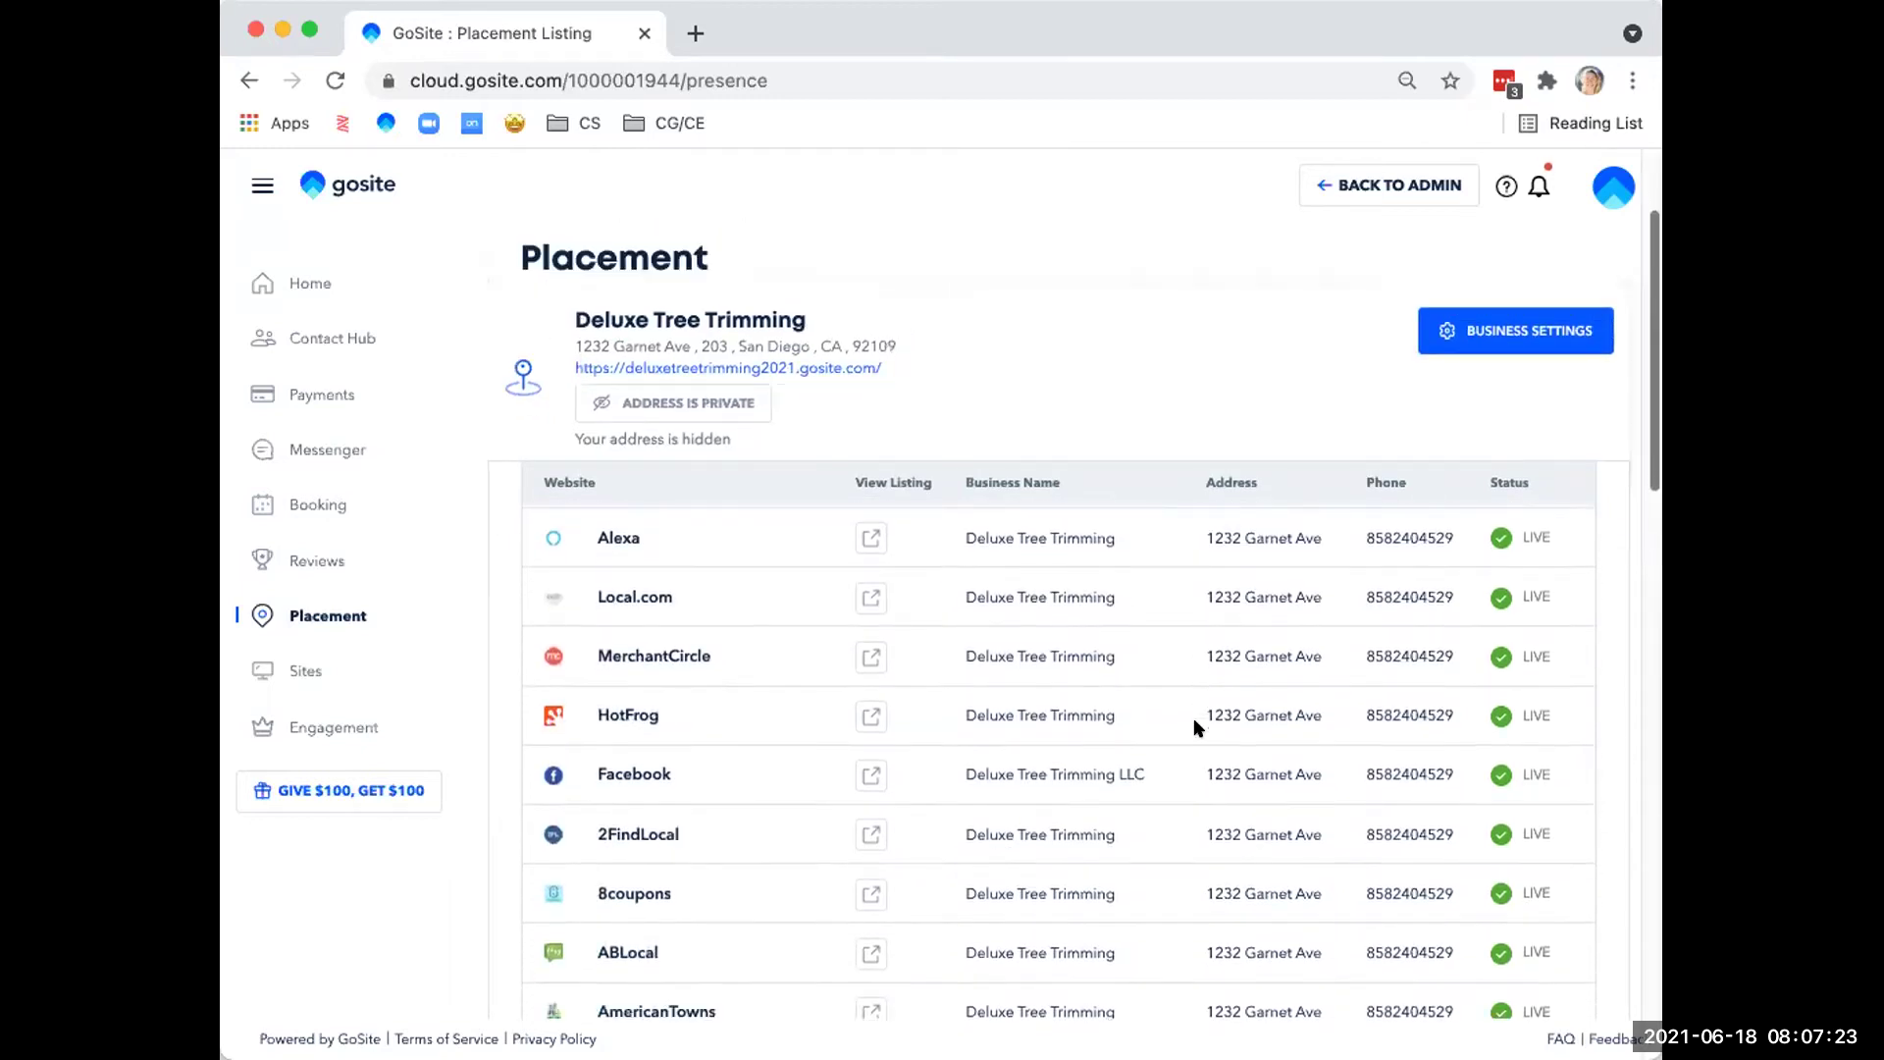
{"action": "scroll", "coordinate": [1195, 726], "scroll_direction": "down", "scroll_amount": 4}
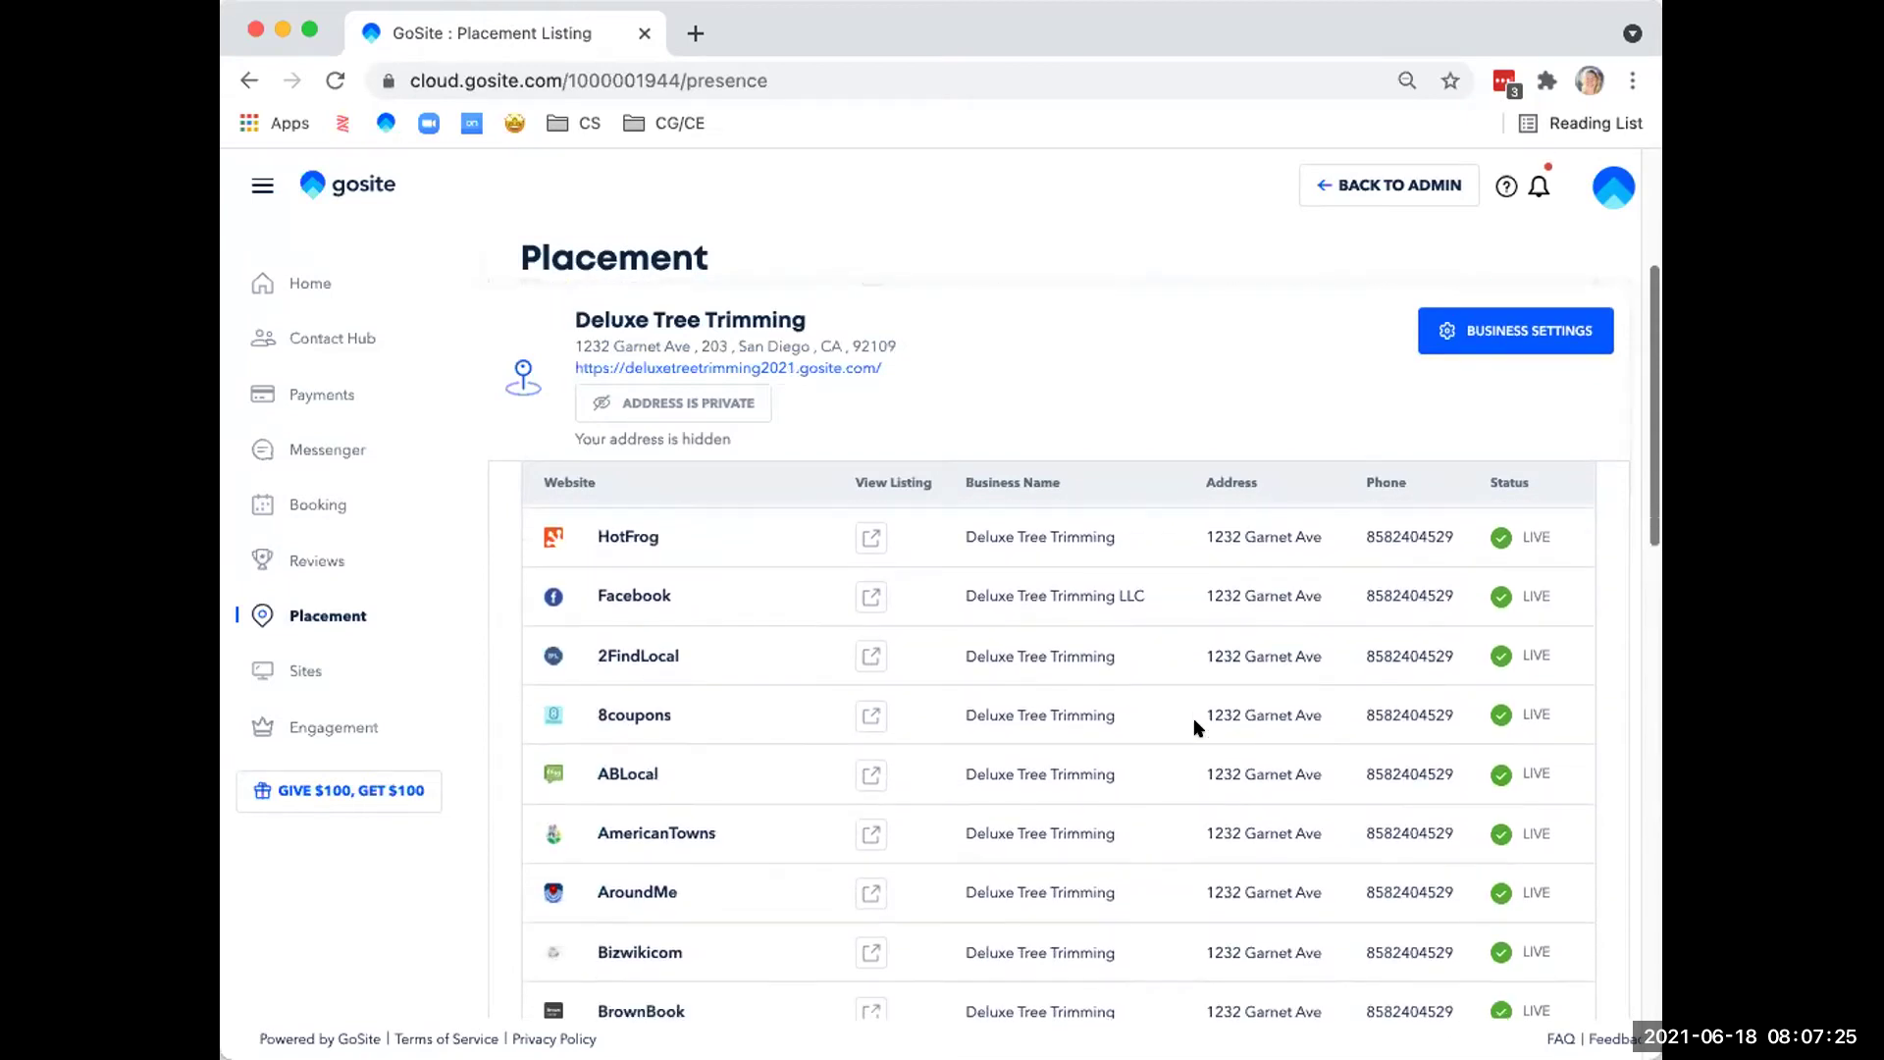
{"action": "scroll", "coordinate": [1195, 726], "scroll_direction": "up", "scroll_amount": 5}
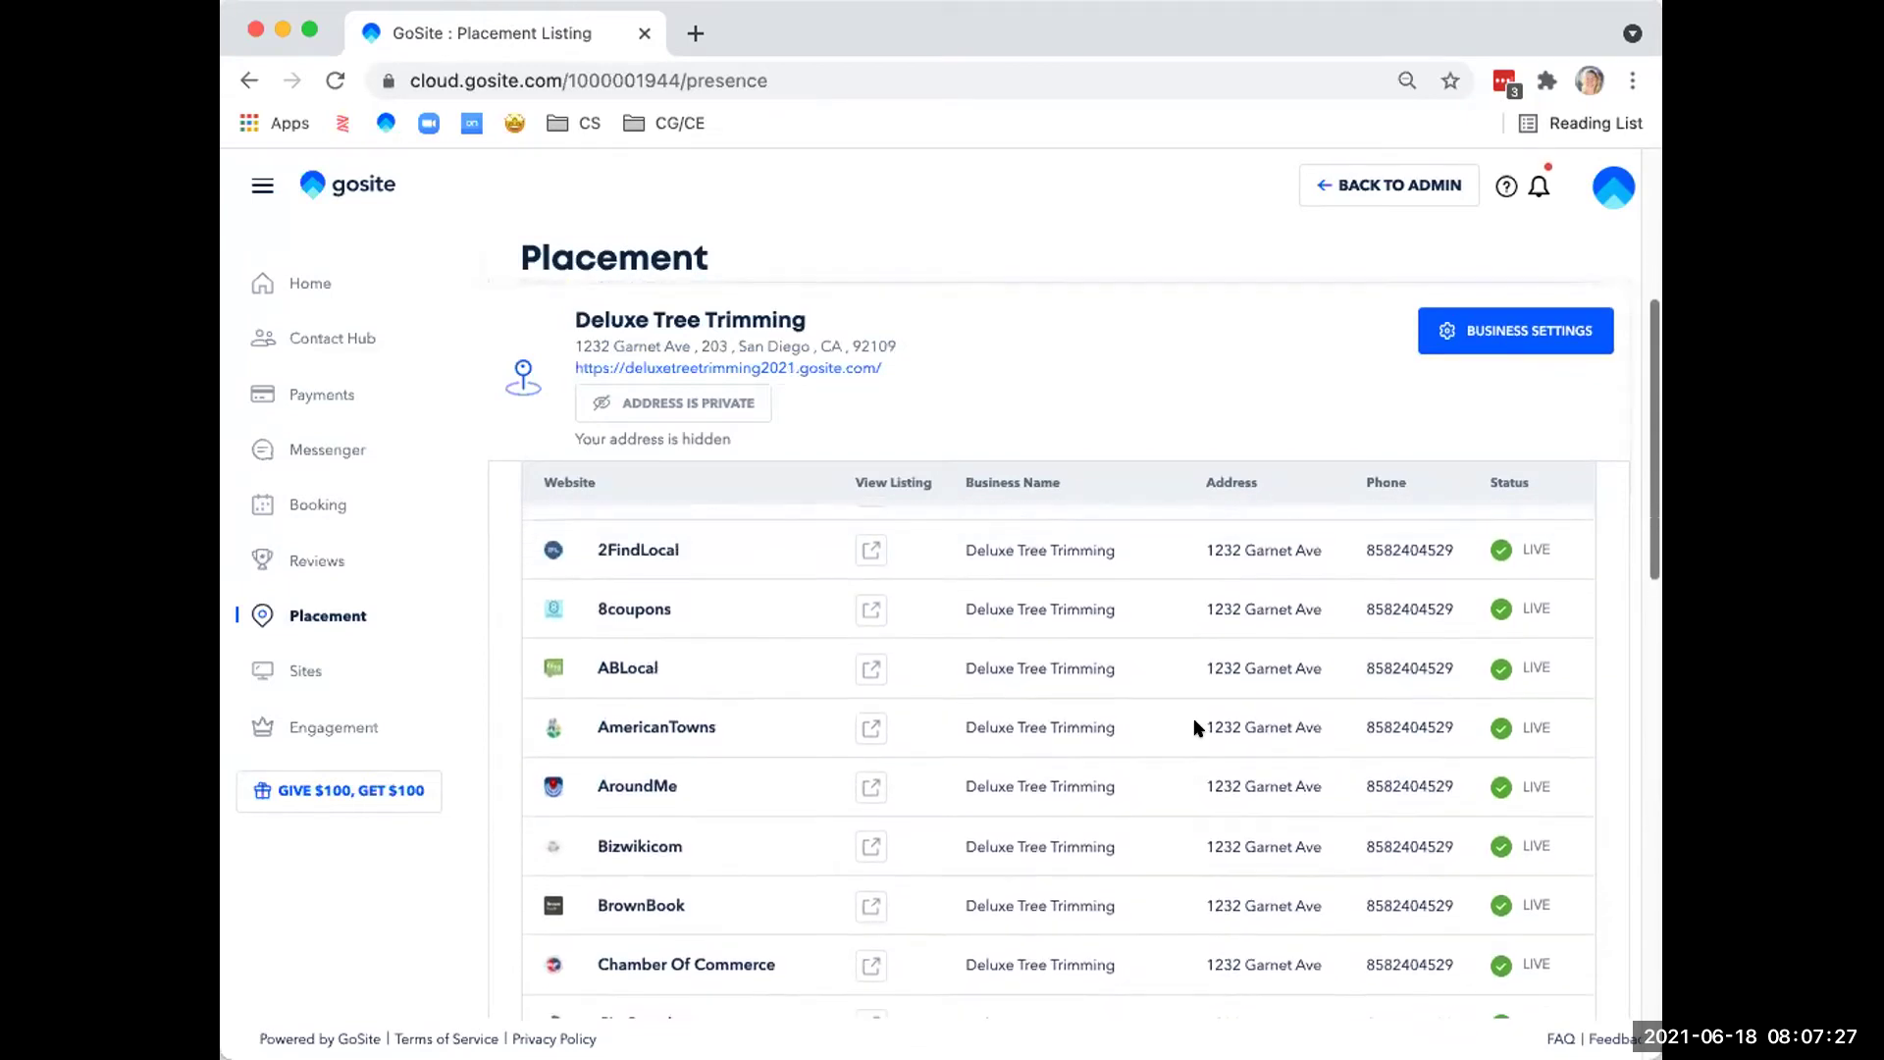
{"action": "scroll", "coordinate": [1195, 726], "scroll_direction": "up", "scroll_amount": 5}
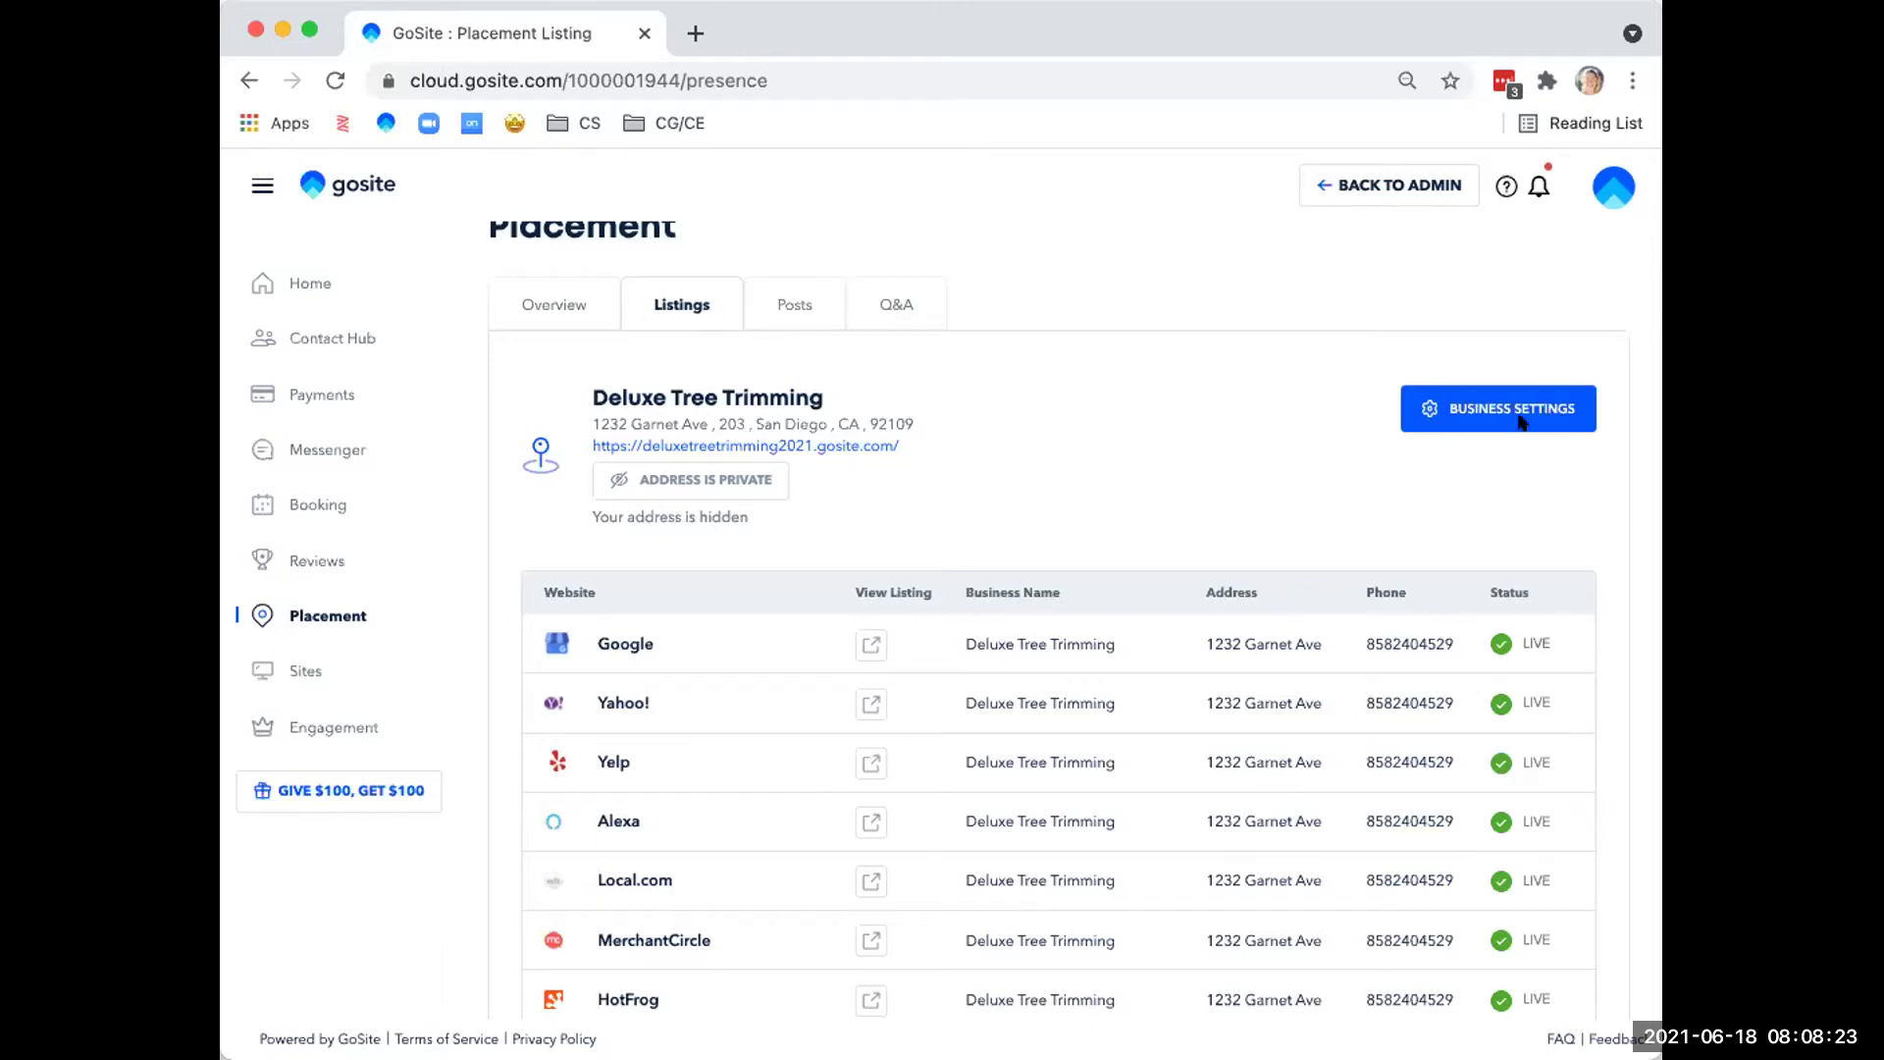
{"action": "left_click", "coordinate": [1607, 196]}
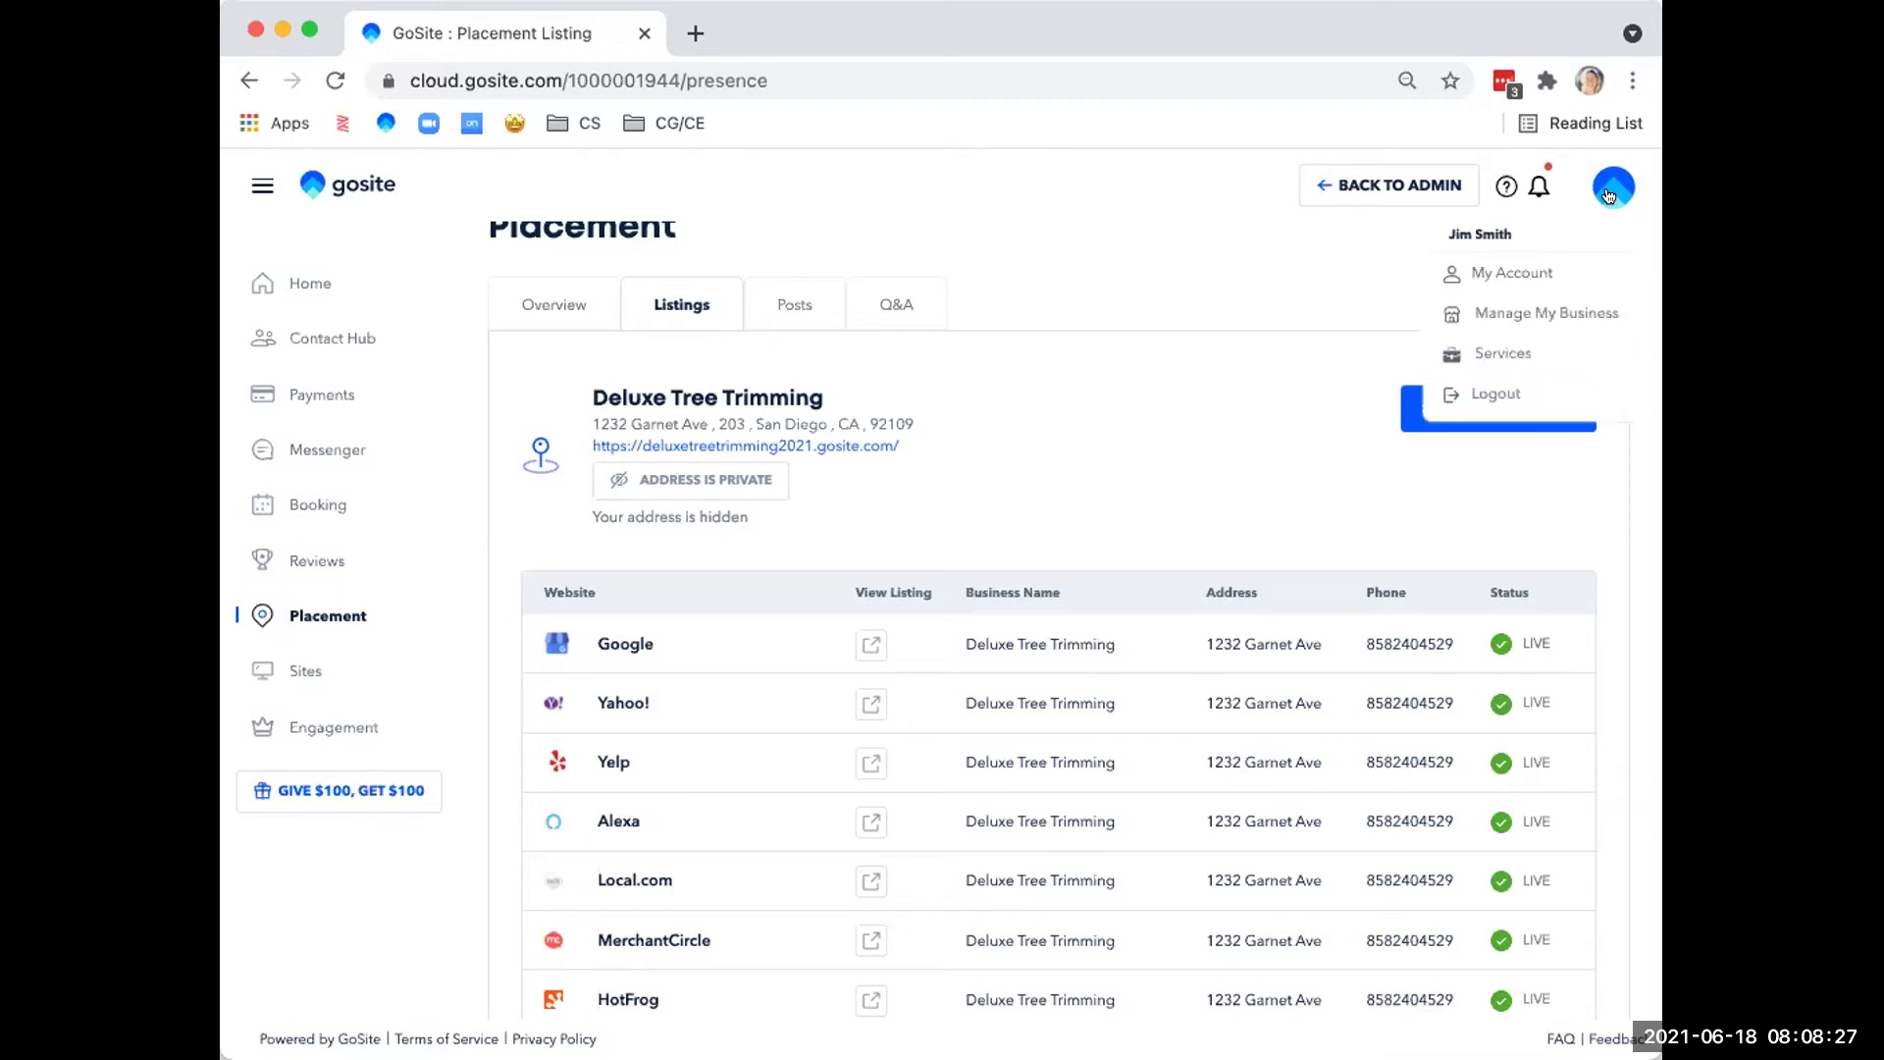
{"action": "left_click", "coordinate": [1260, 397]}
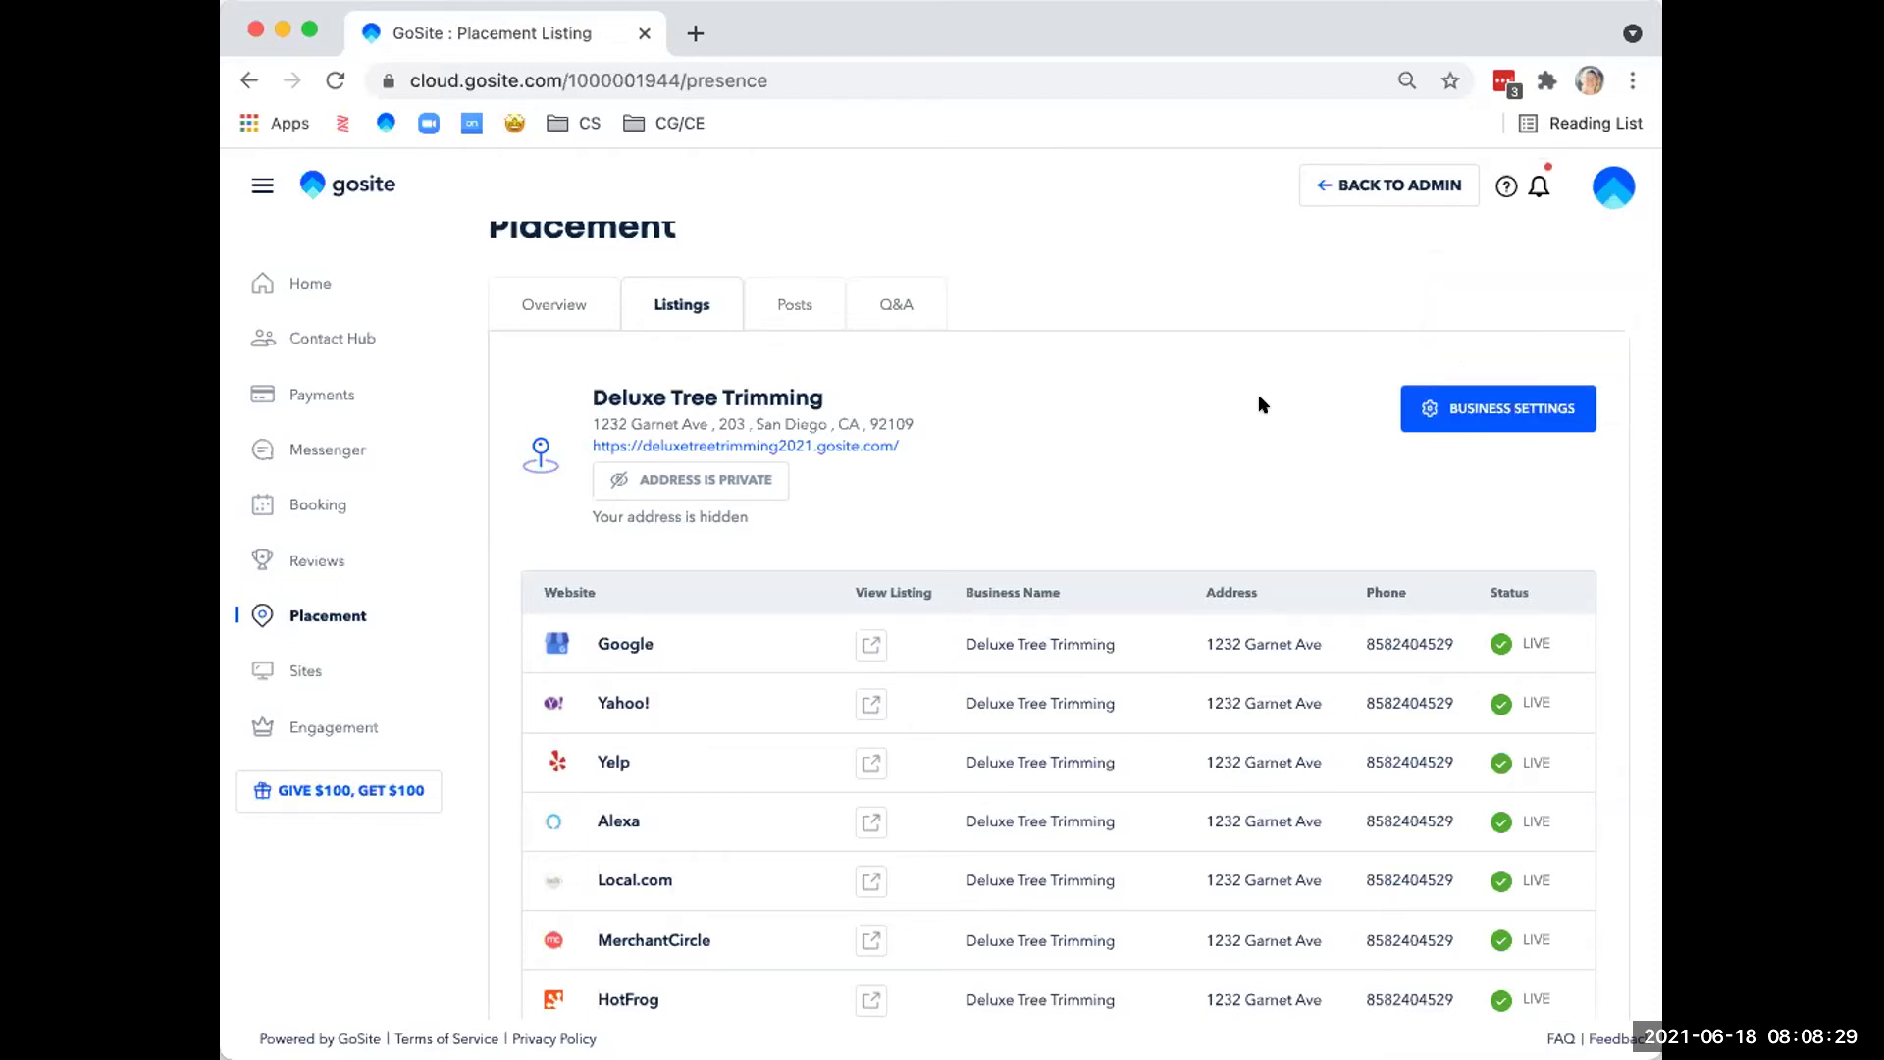
{"action": "scroll", "coordinate": [1259, 397], "scroll_direction": "down", "scroll_amount": 1}
{"action": "scroll", "coordinate": [1258, 393], "scroll_direction": "down", "scroll_amount": 3}
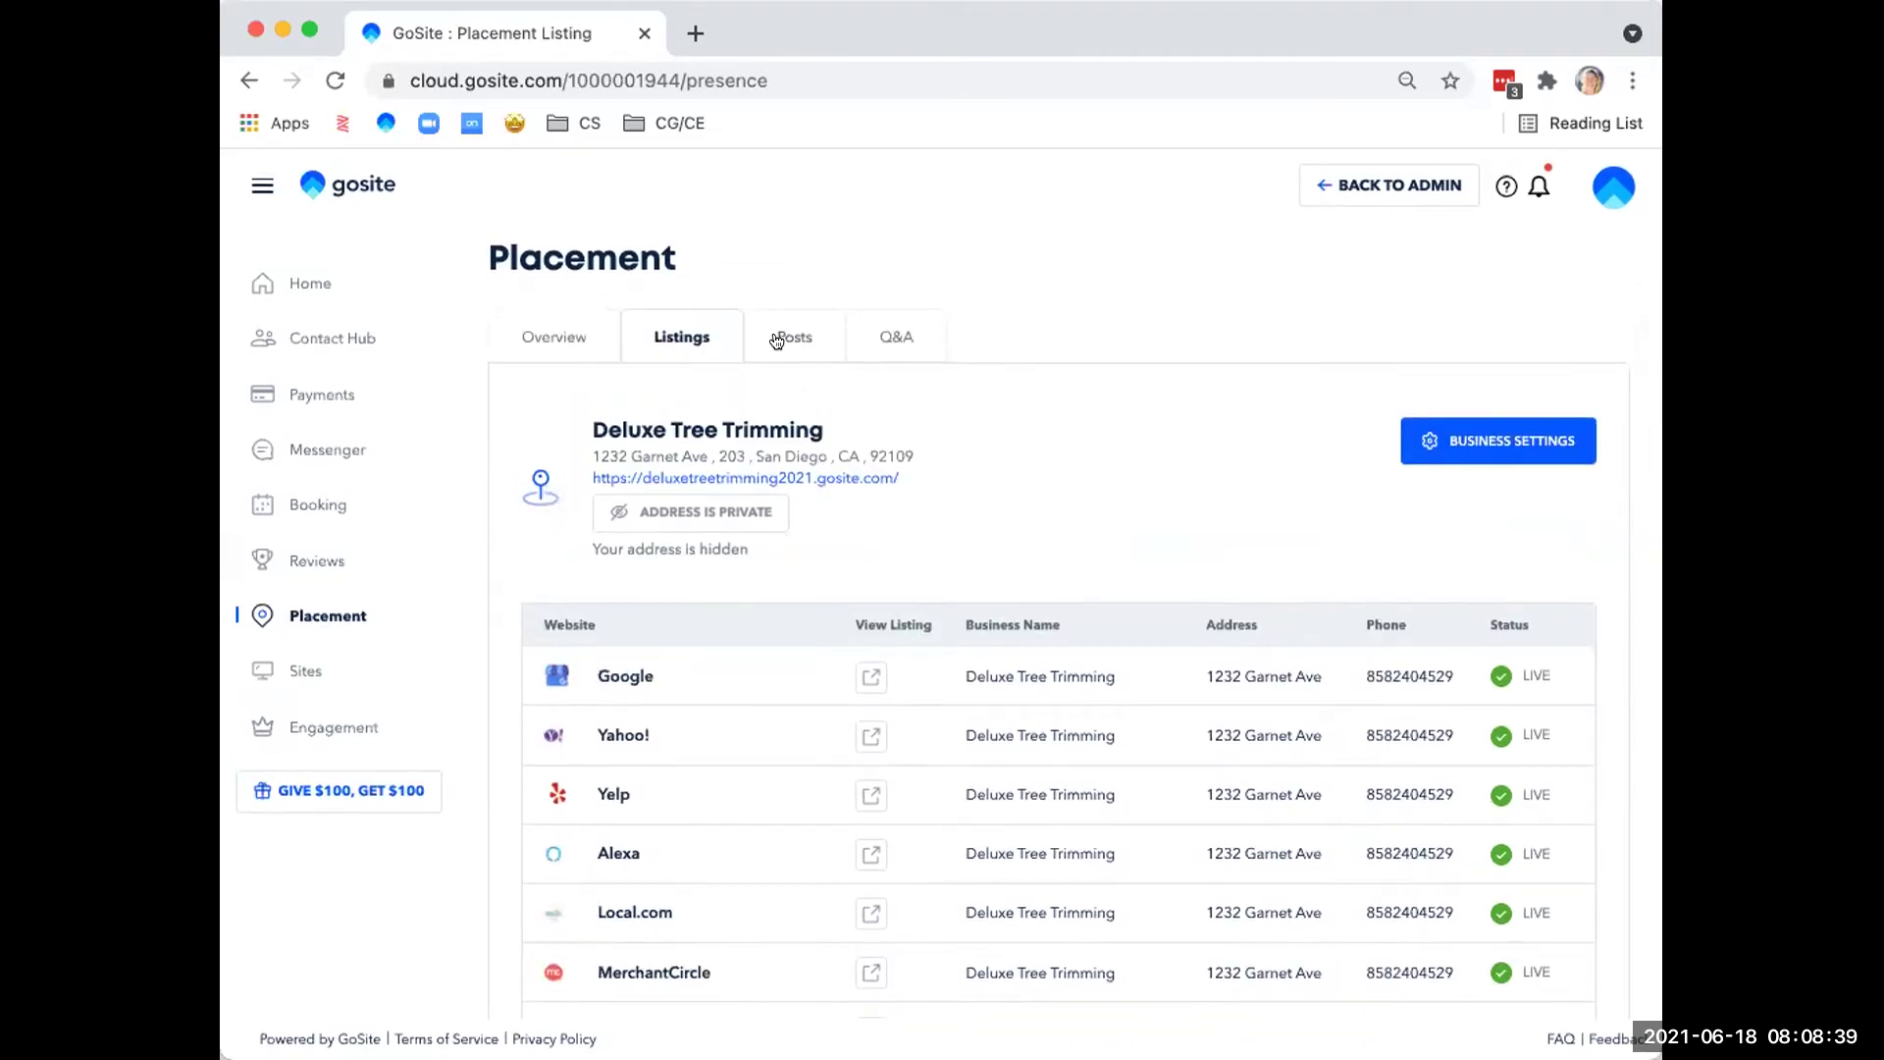
In the Placement posts, write a new post reading "Hey San Diego! Here for your tree trimming needs!".
{"action": "left_click", "coordinate": [776, 340]}
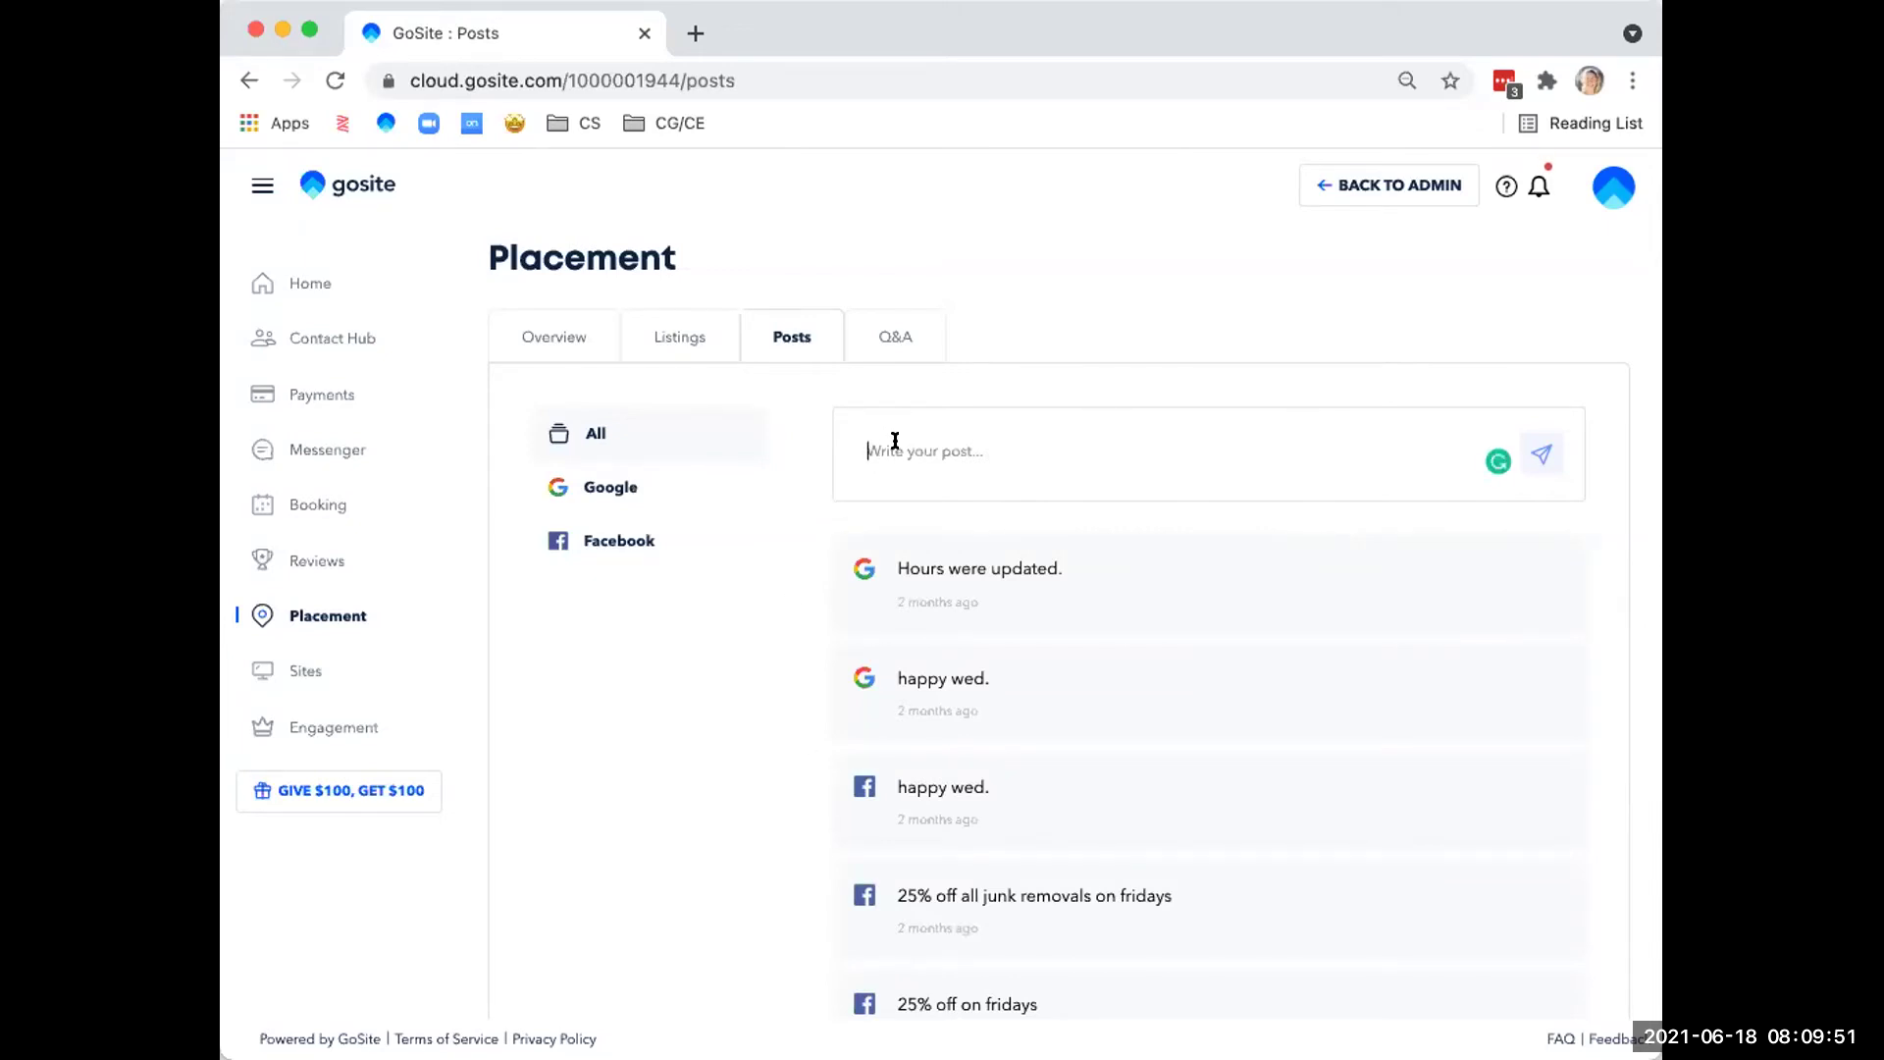
{"action": "type", "text": "Hey"}
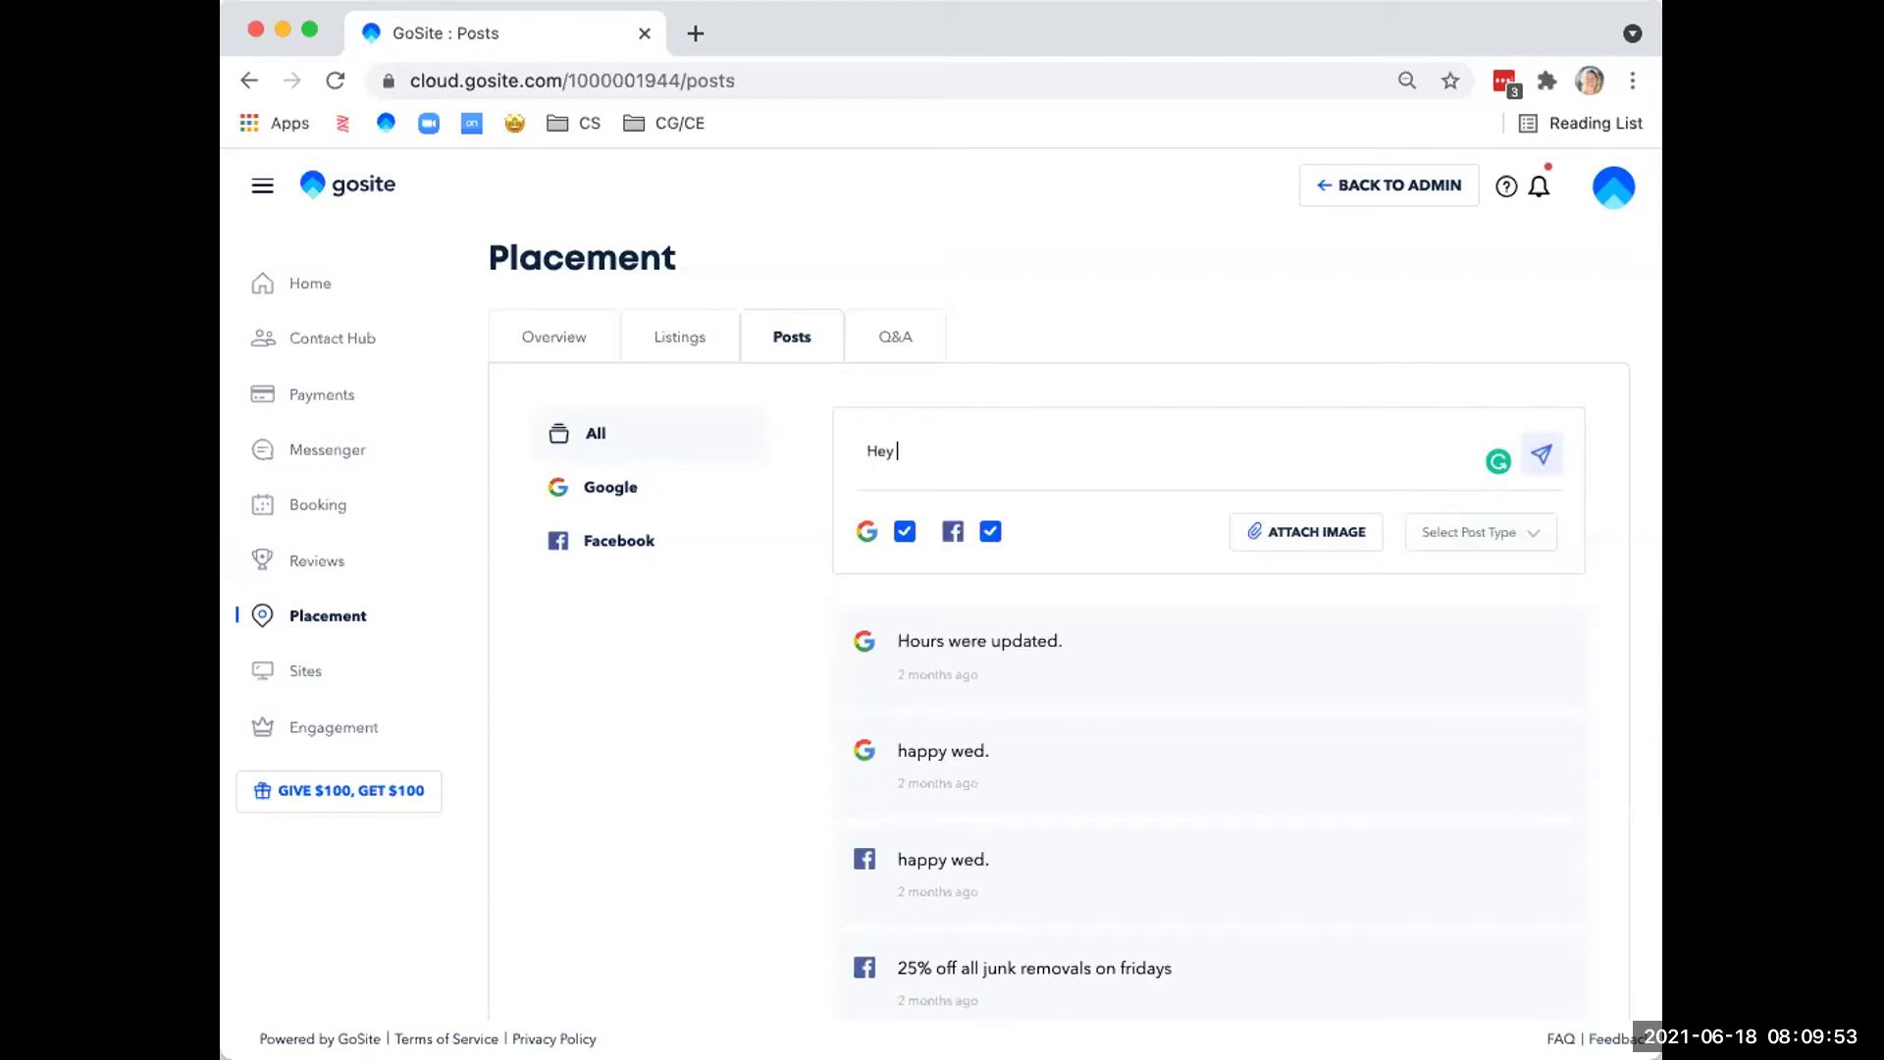
{"action": "type", "text": " San Diego! Here for your t"}
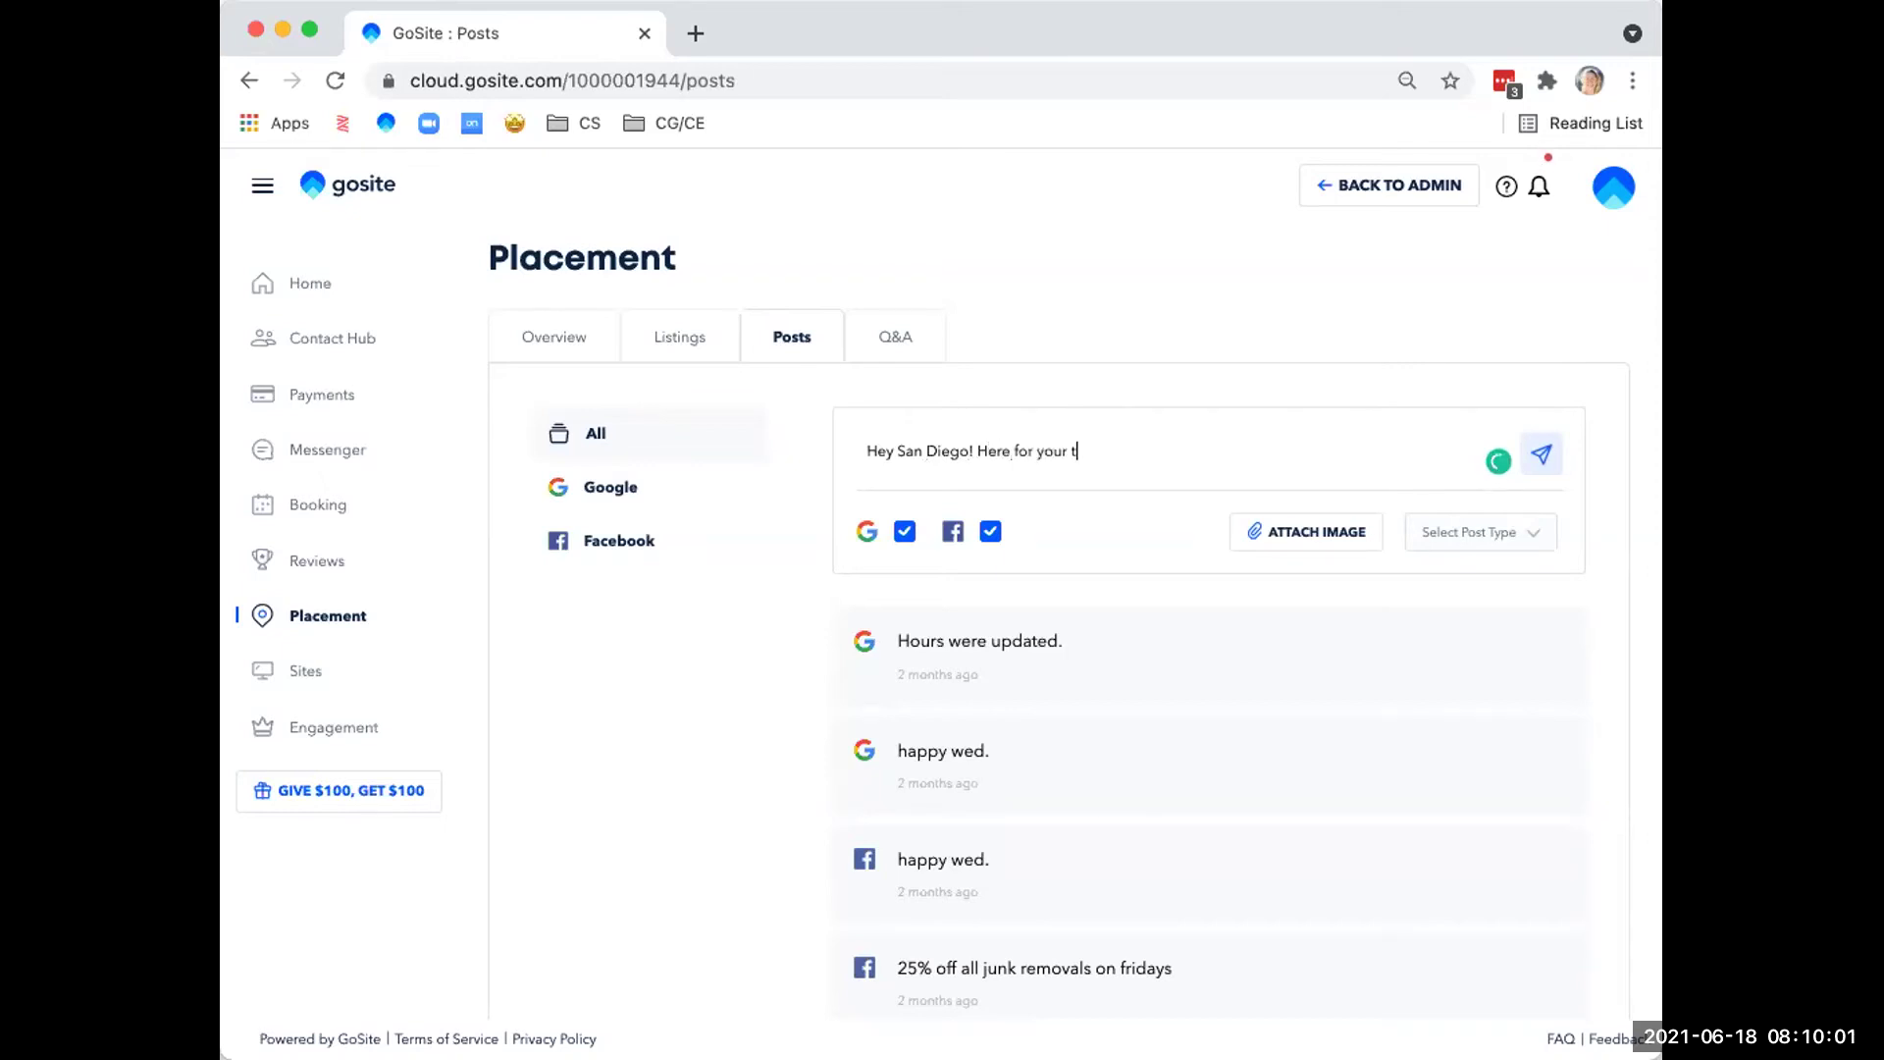
{"action": "type", "text": "ree trimming needs!"}
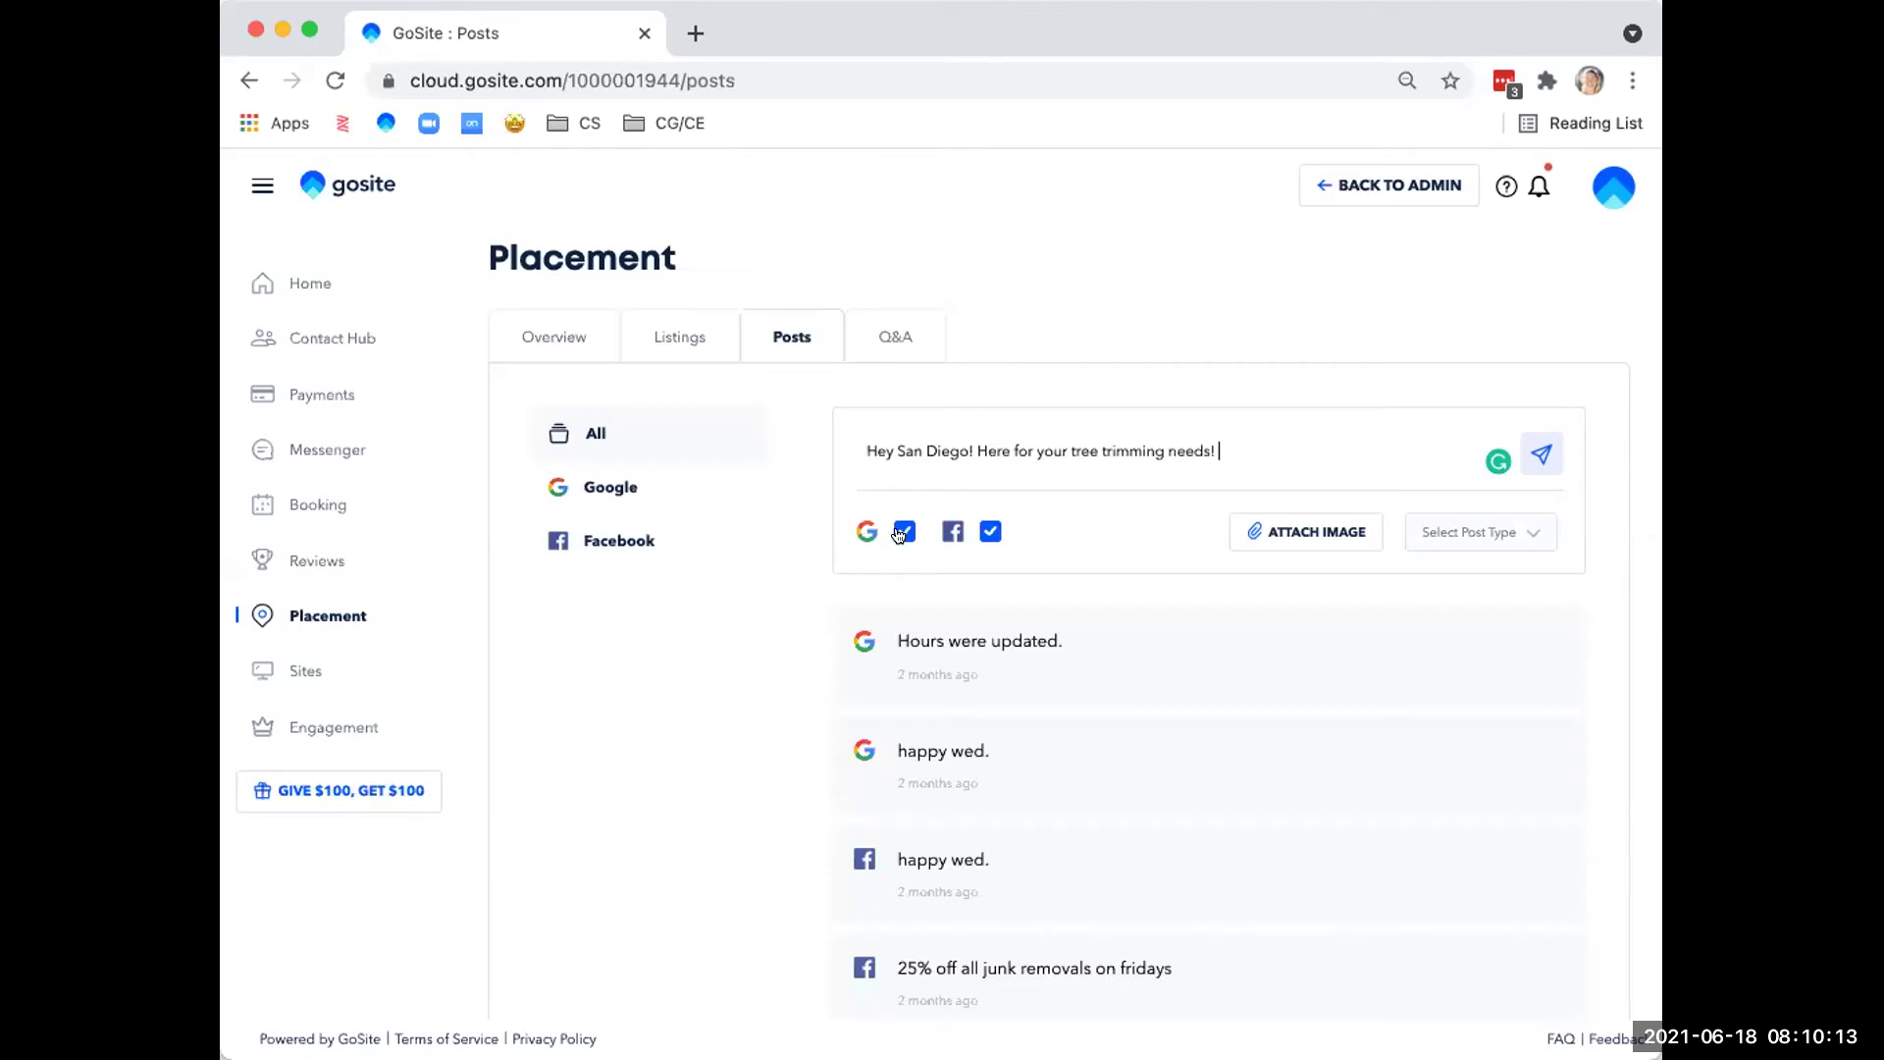
Toggle the Facebook and Google destinations of the new post off and on again.
{"action": "left_click", "coordinate": [989, 533]}
{"action": "left_click", "coordinate": [989, 531]}
{"action": "left_click", "coordinate": [896, 531]}
{"action": "left_click", "coordinate": [902, 532]}
Attach the first green pine forest photo from My Images to the post, using the original uncropped image.
{"action": "left_click", "coordinate": [1277, 532]}
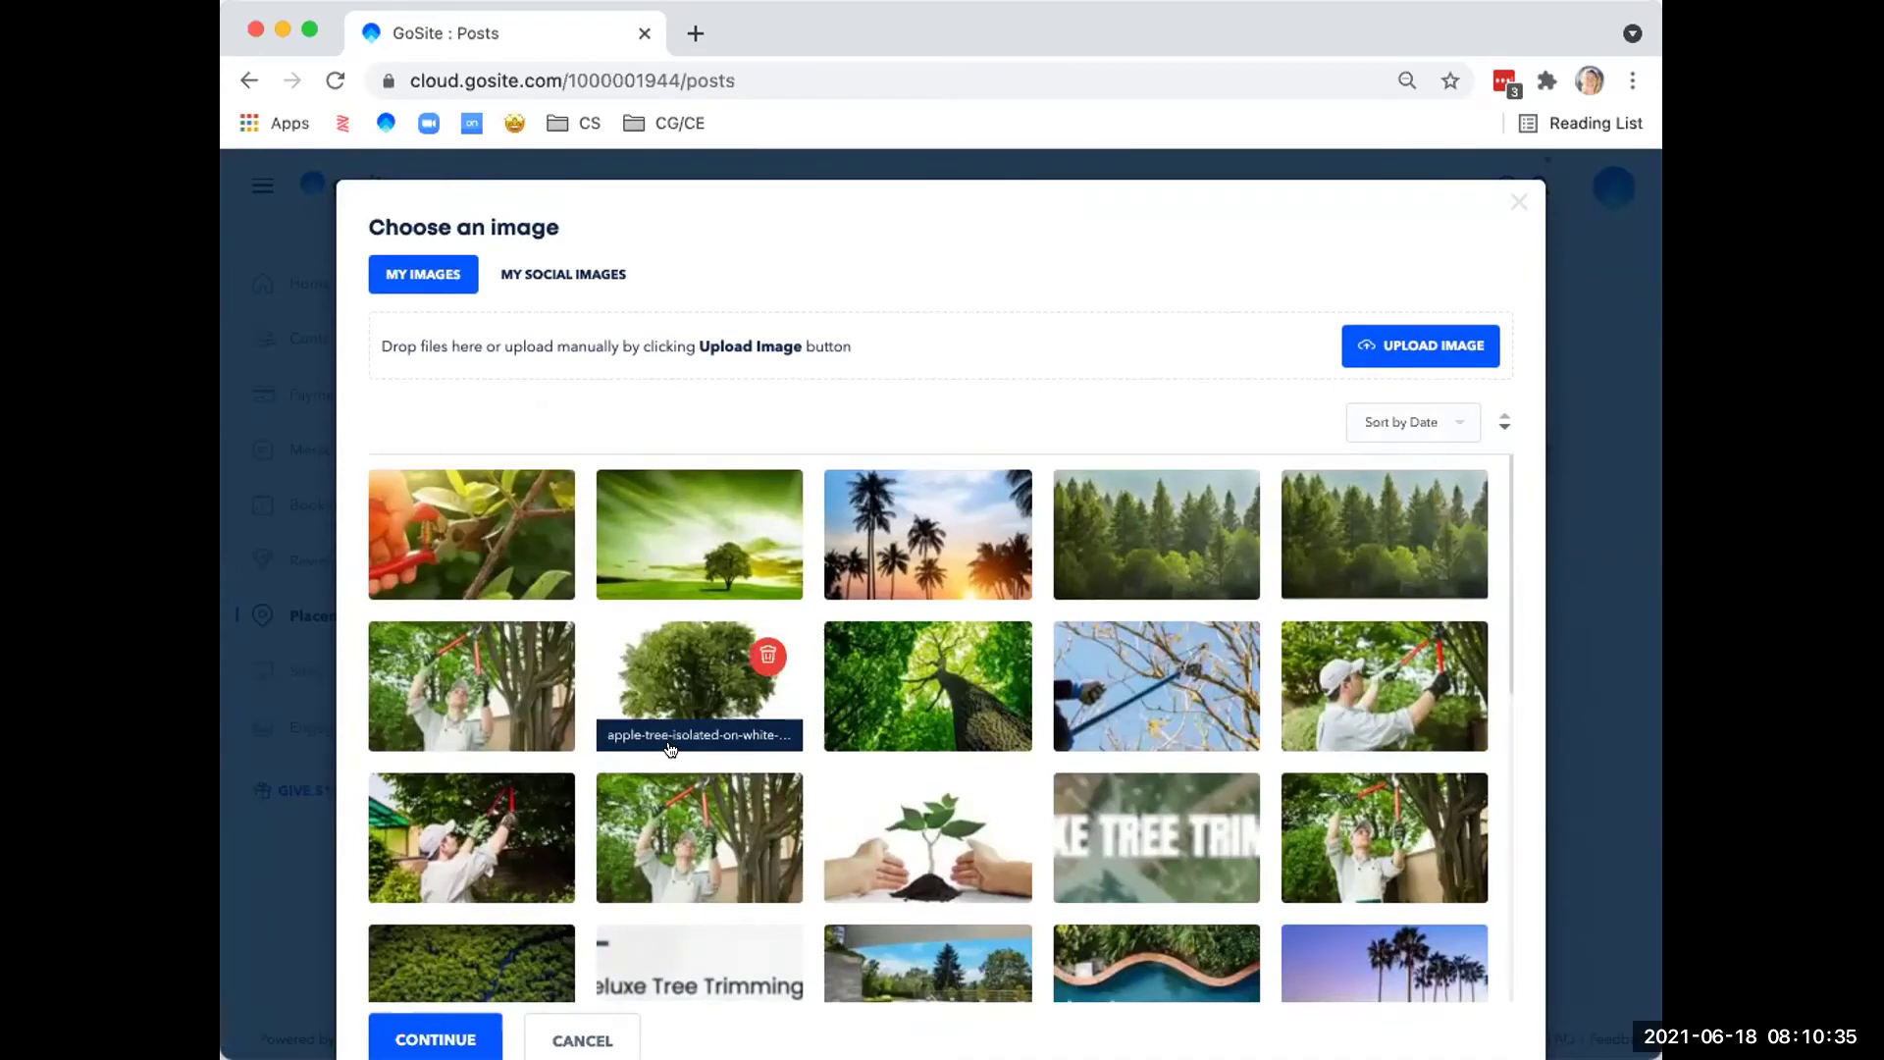
{"action": "scroll", "coordinate": [670, 750], "scroll_direction": "down", "scroll_amount": 1}
{"action": "scroll", "coordinate": [671, 750], "scroll_direction": "down", "scroll_amount": 2}
{"action": "scroll", "coordinate": [677, 726], "scroll_direction": "up", "scroll_amount": 4}
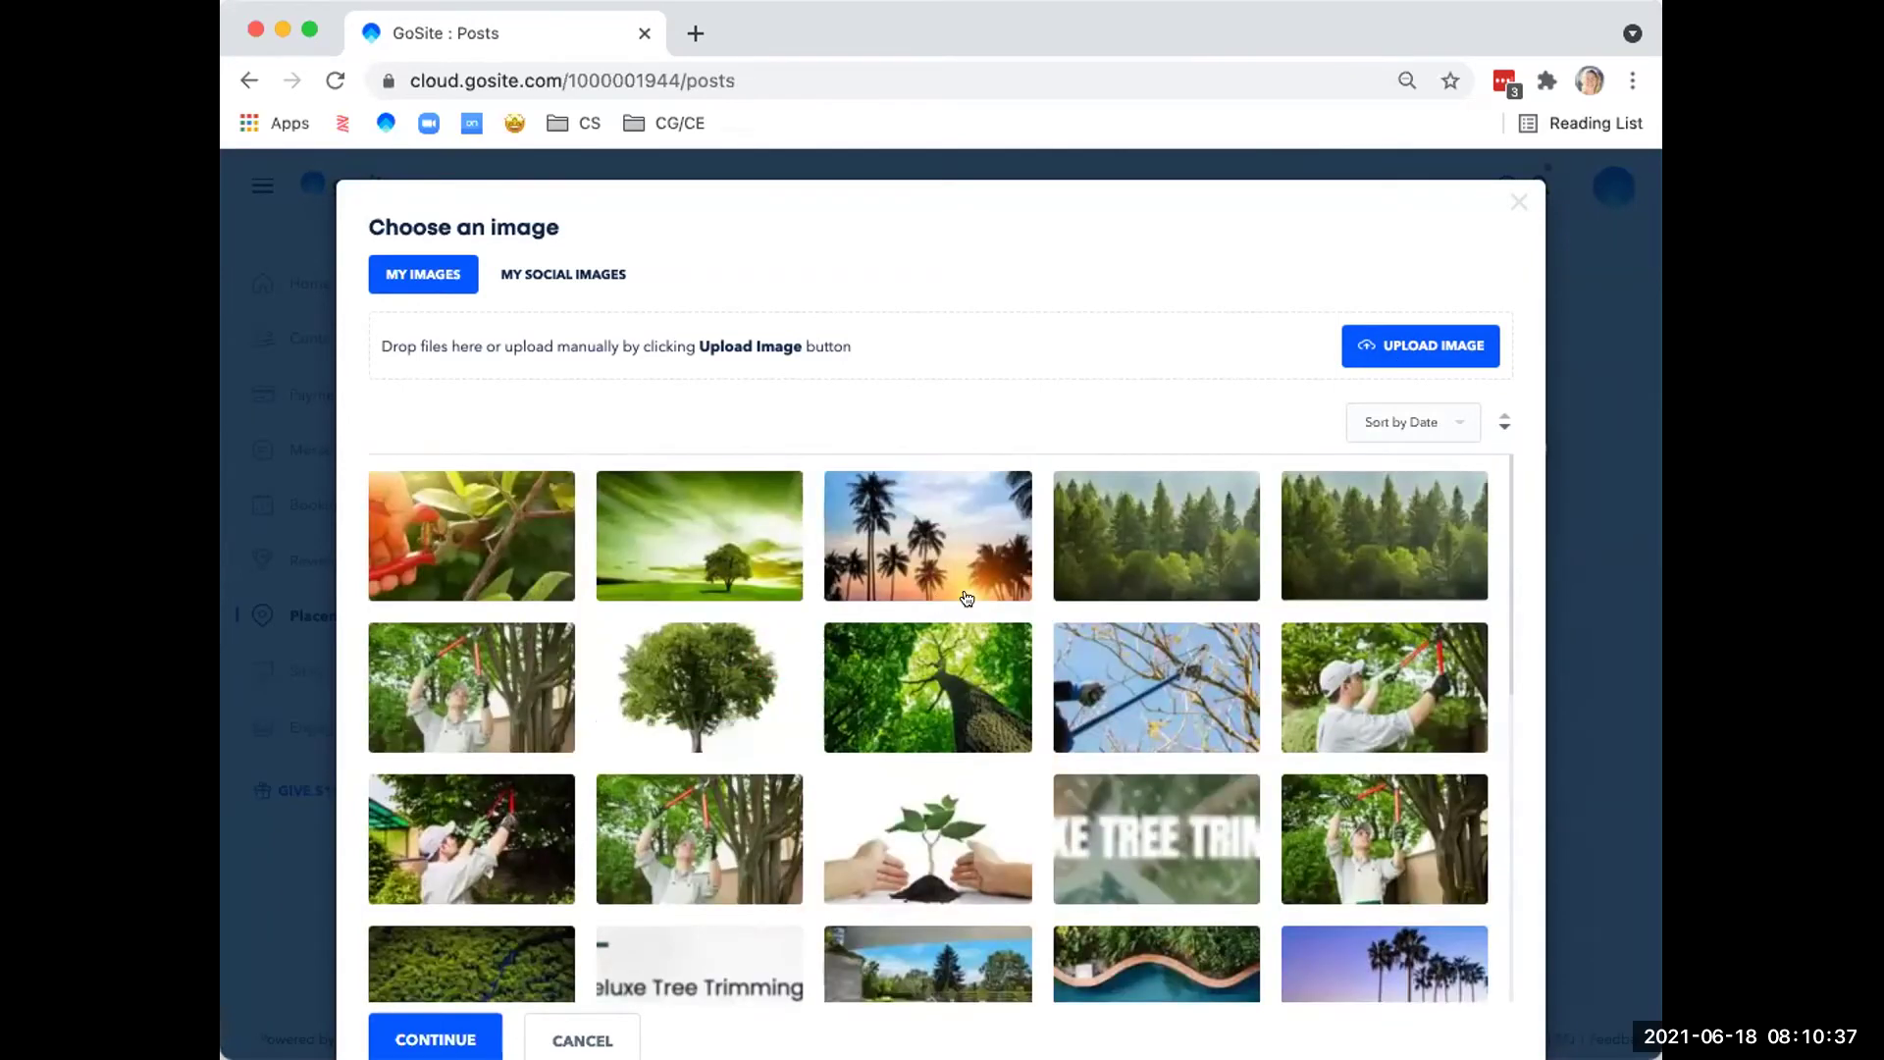
{"action": "left_click", "coordinate": [1098, 556]}
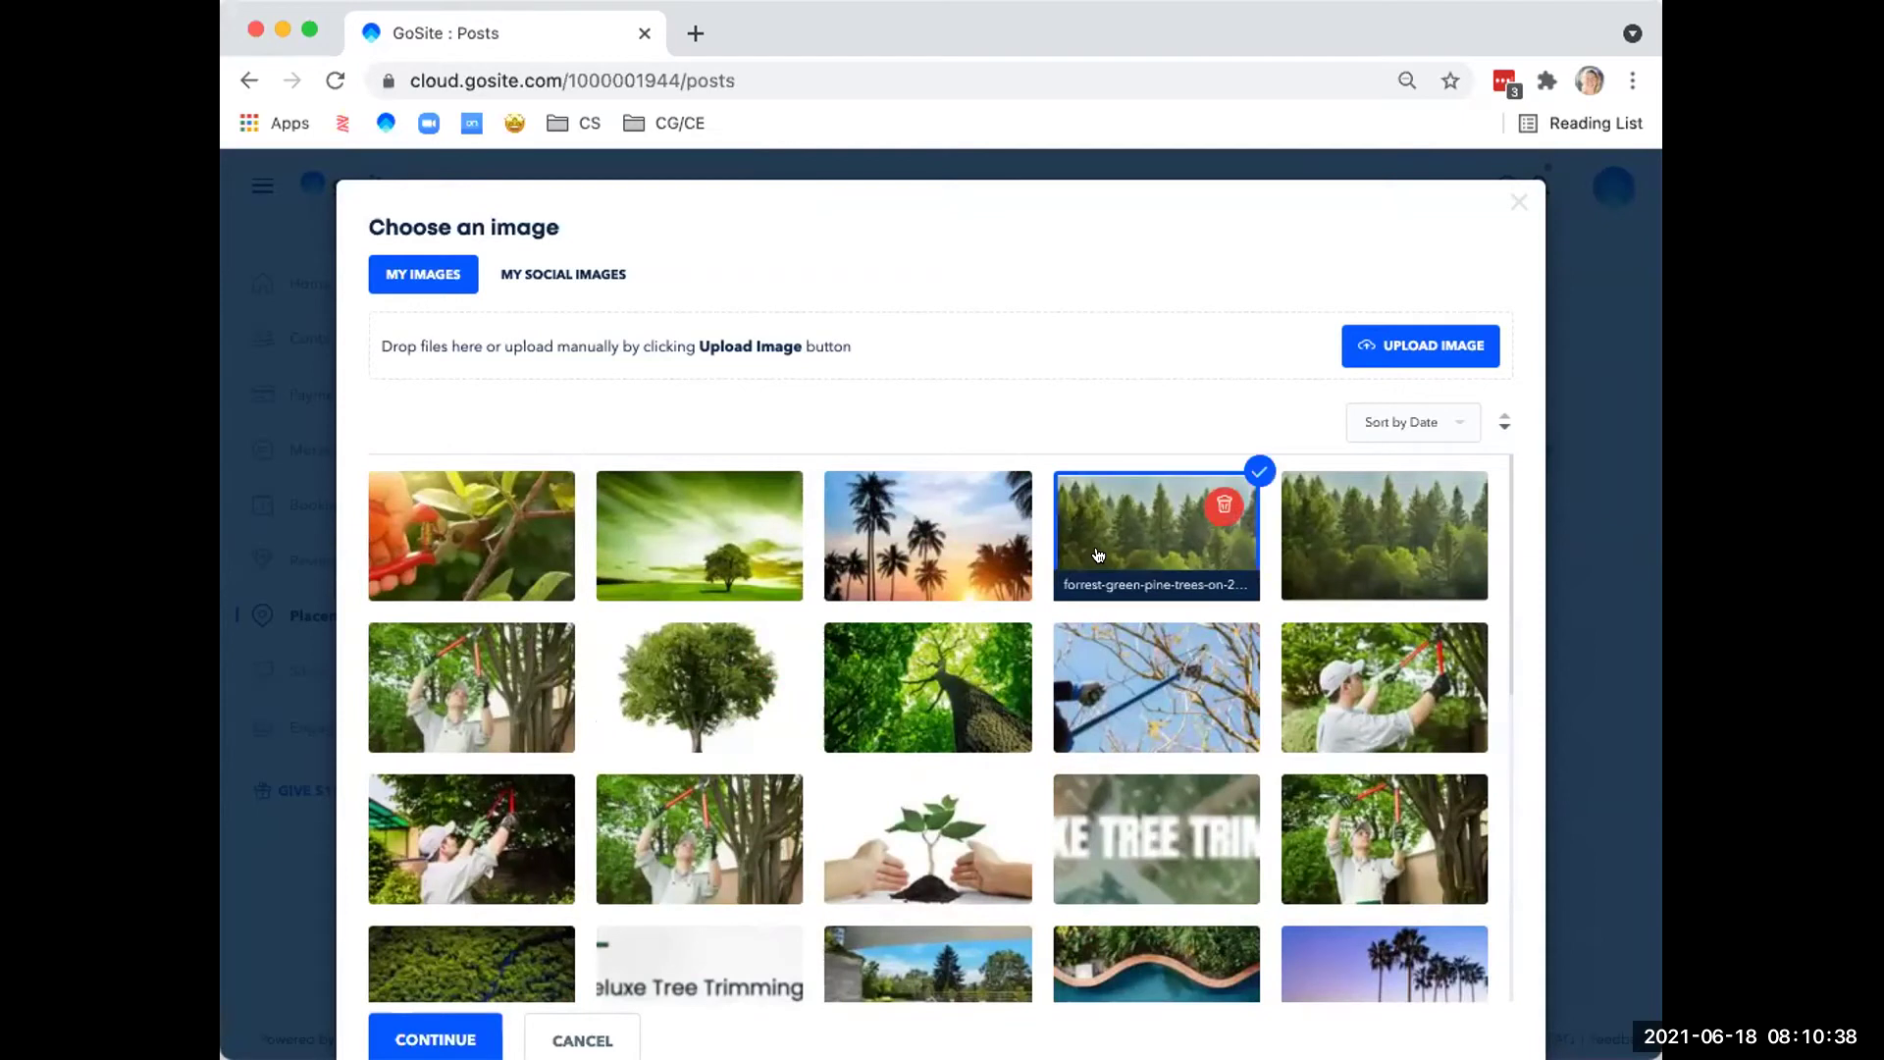
{"action": "left_click", "coordinate": [428, 1029]}
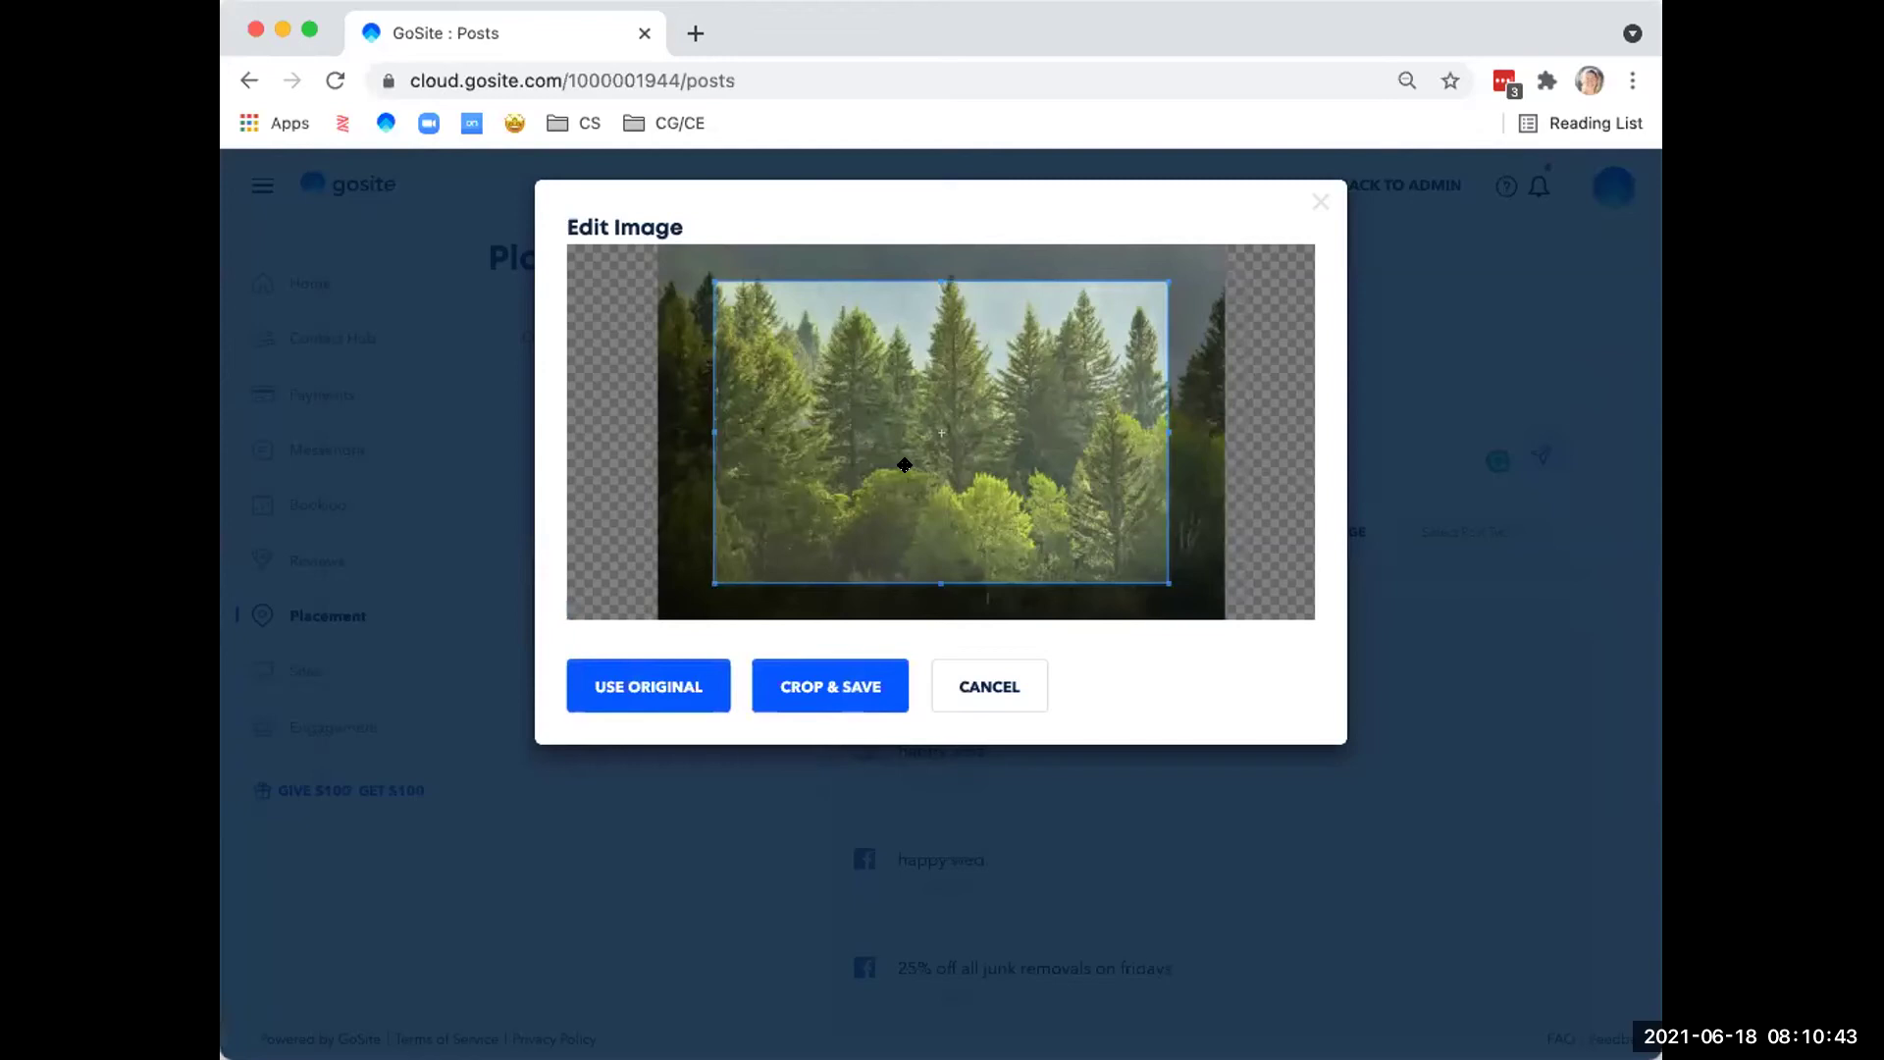
{"action": "left_click", "coordinate": [620, 699]}
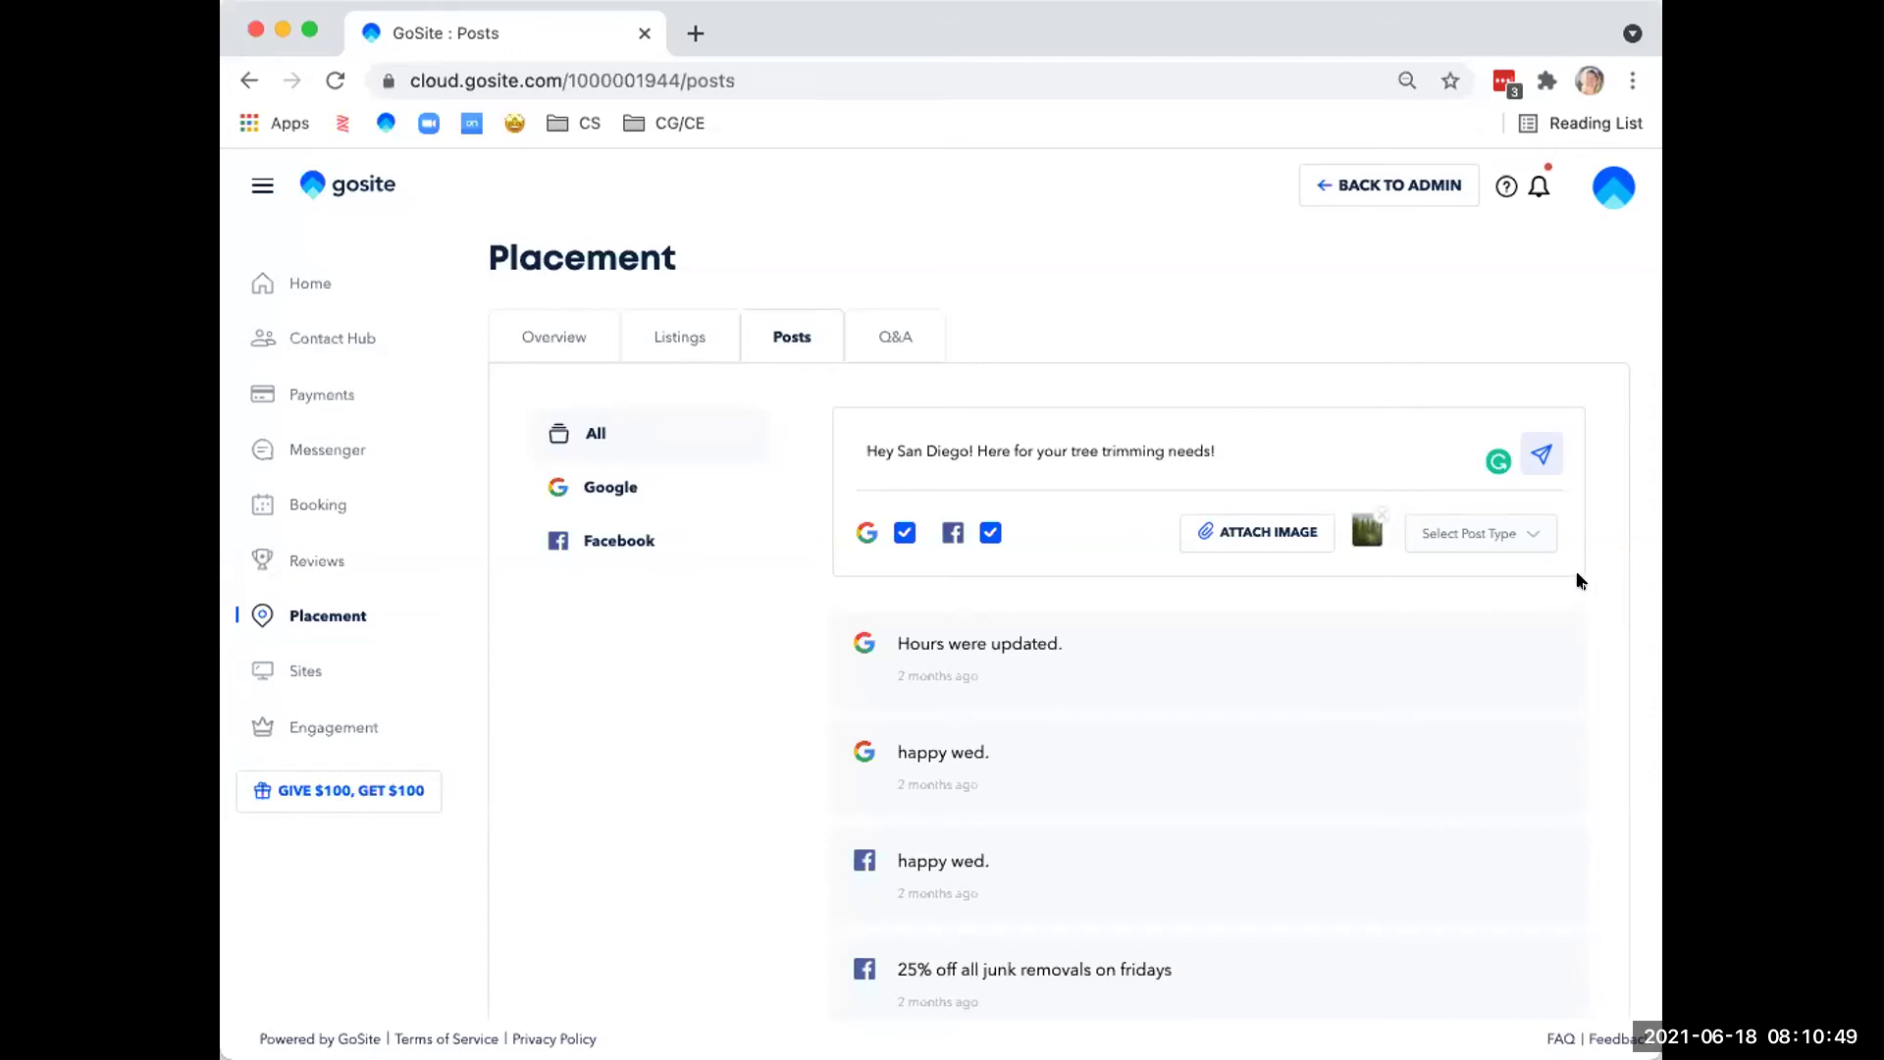
{"action": "left_click", "coordinate": [1521, 534]}
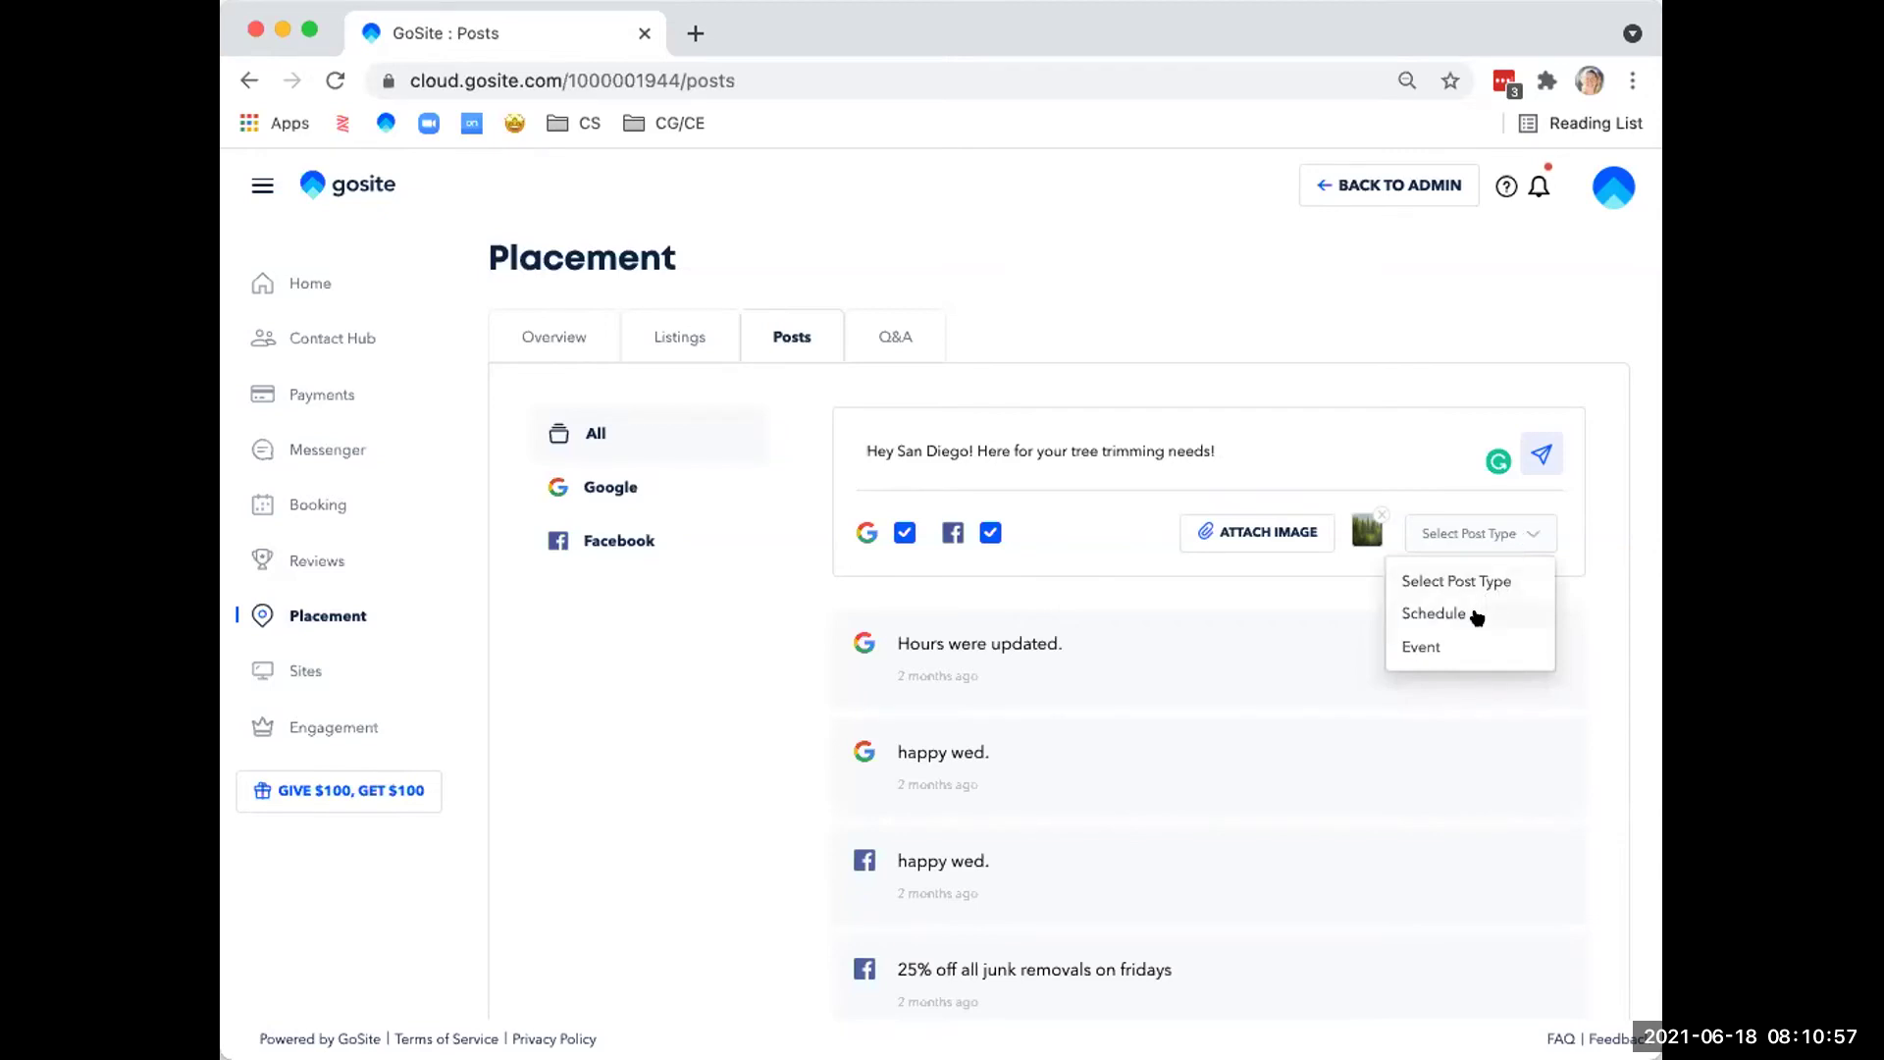
{"action": "left_click", "coordinate": [1475, 615]}
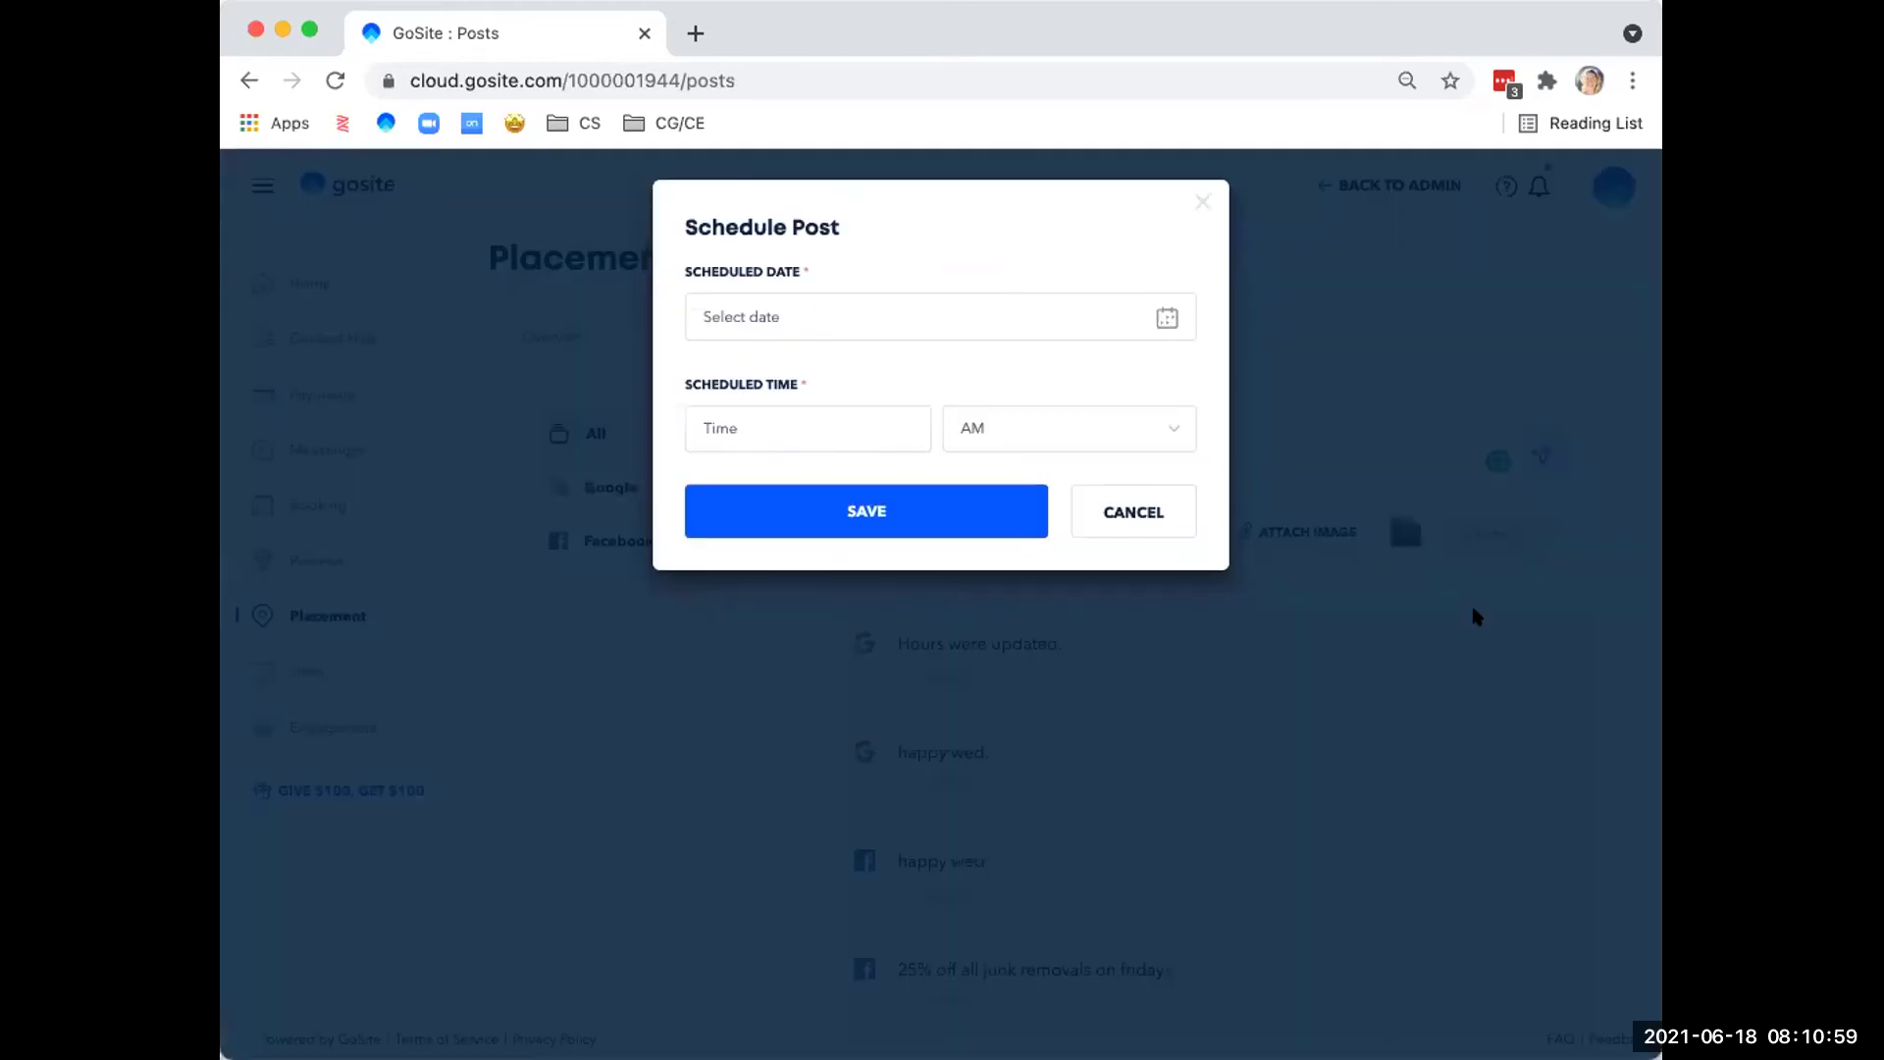
{"action": "left_click", "coordinate": [1160, 317]}
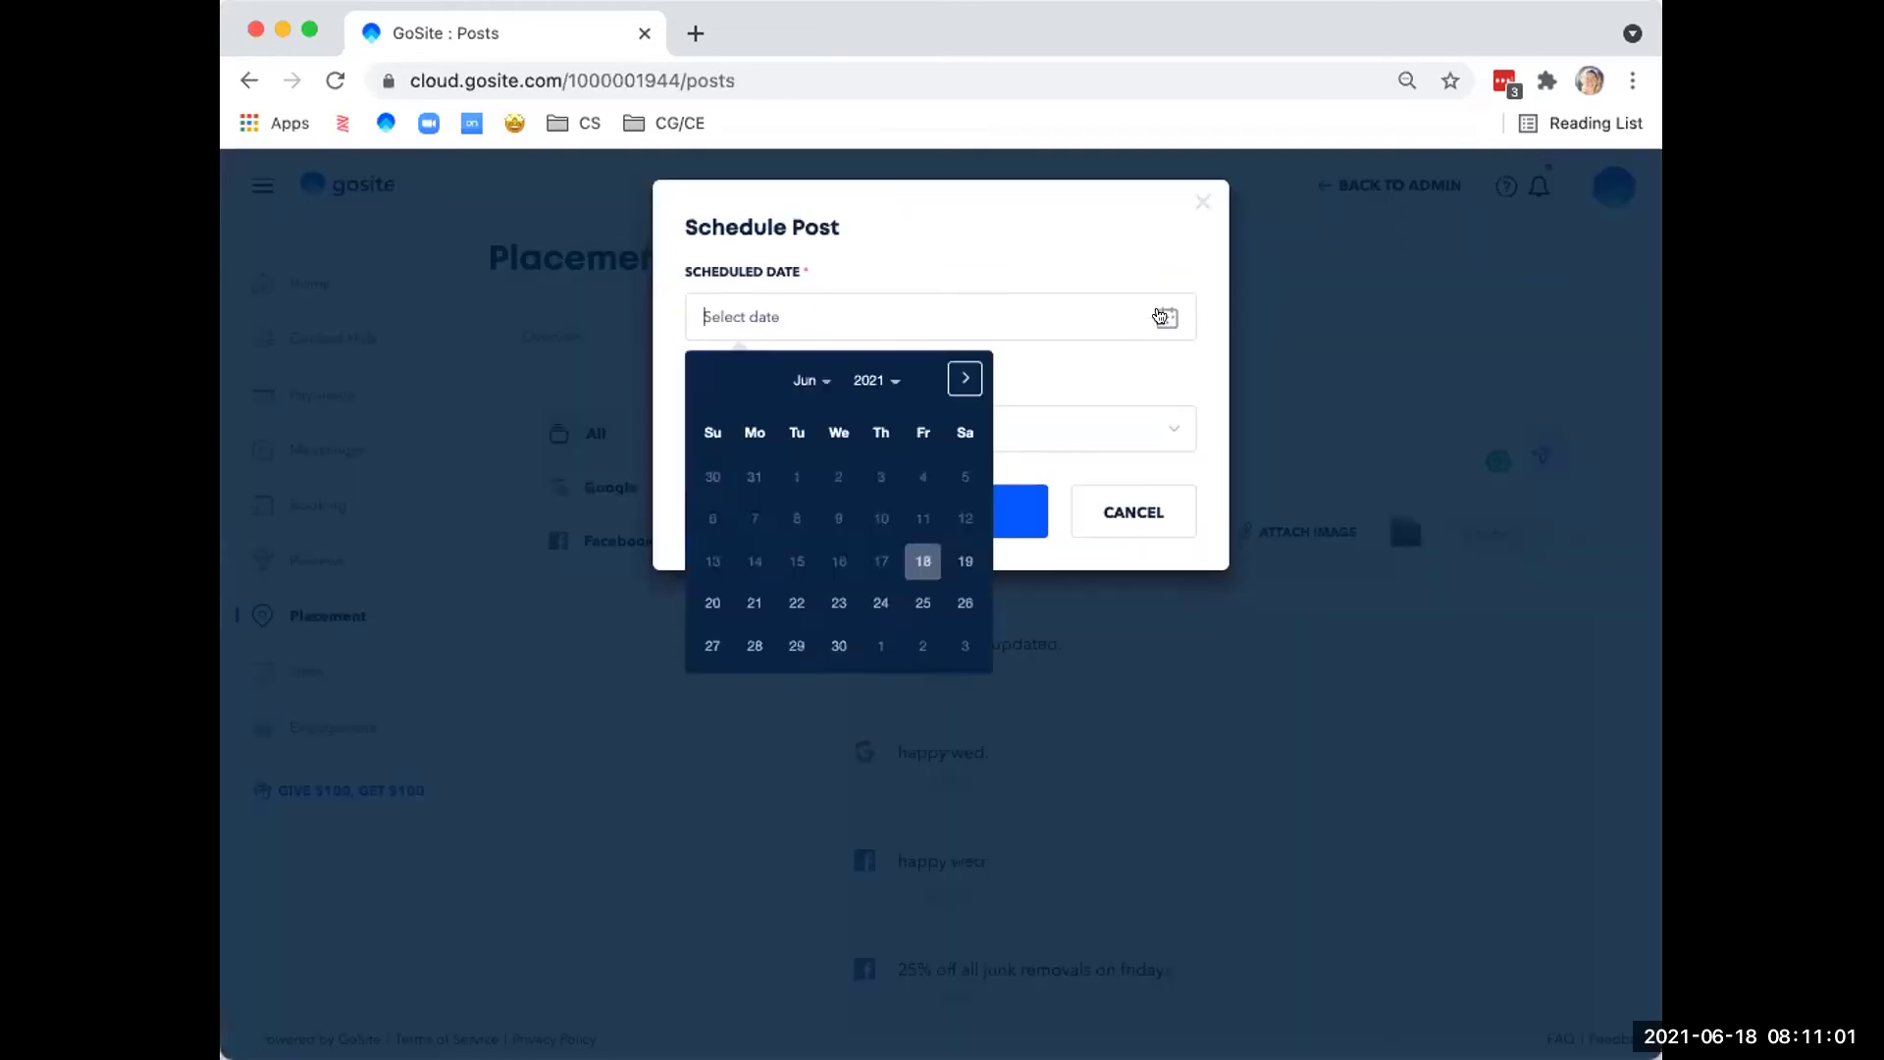
{"action": "left_click", "coordinate": [1126, 357]}
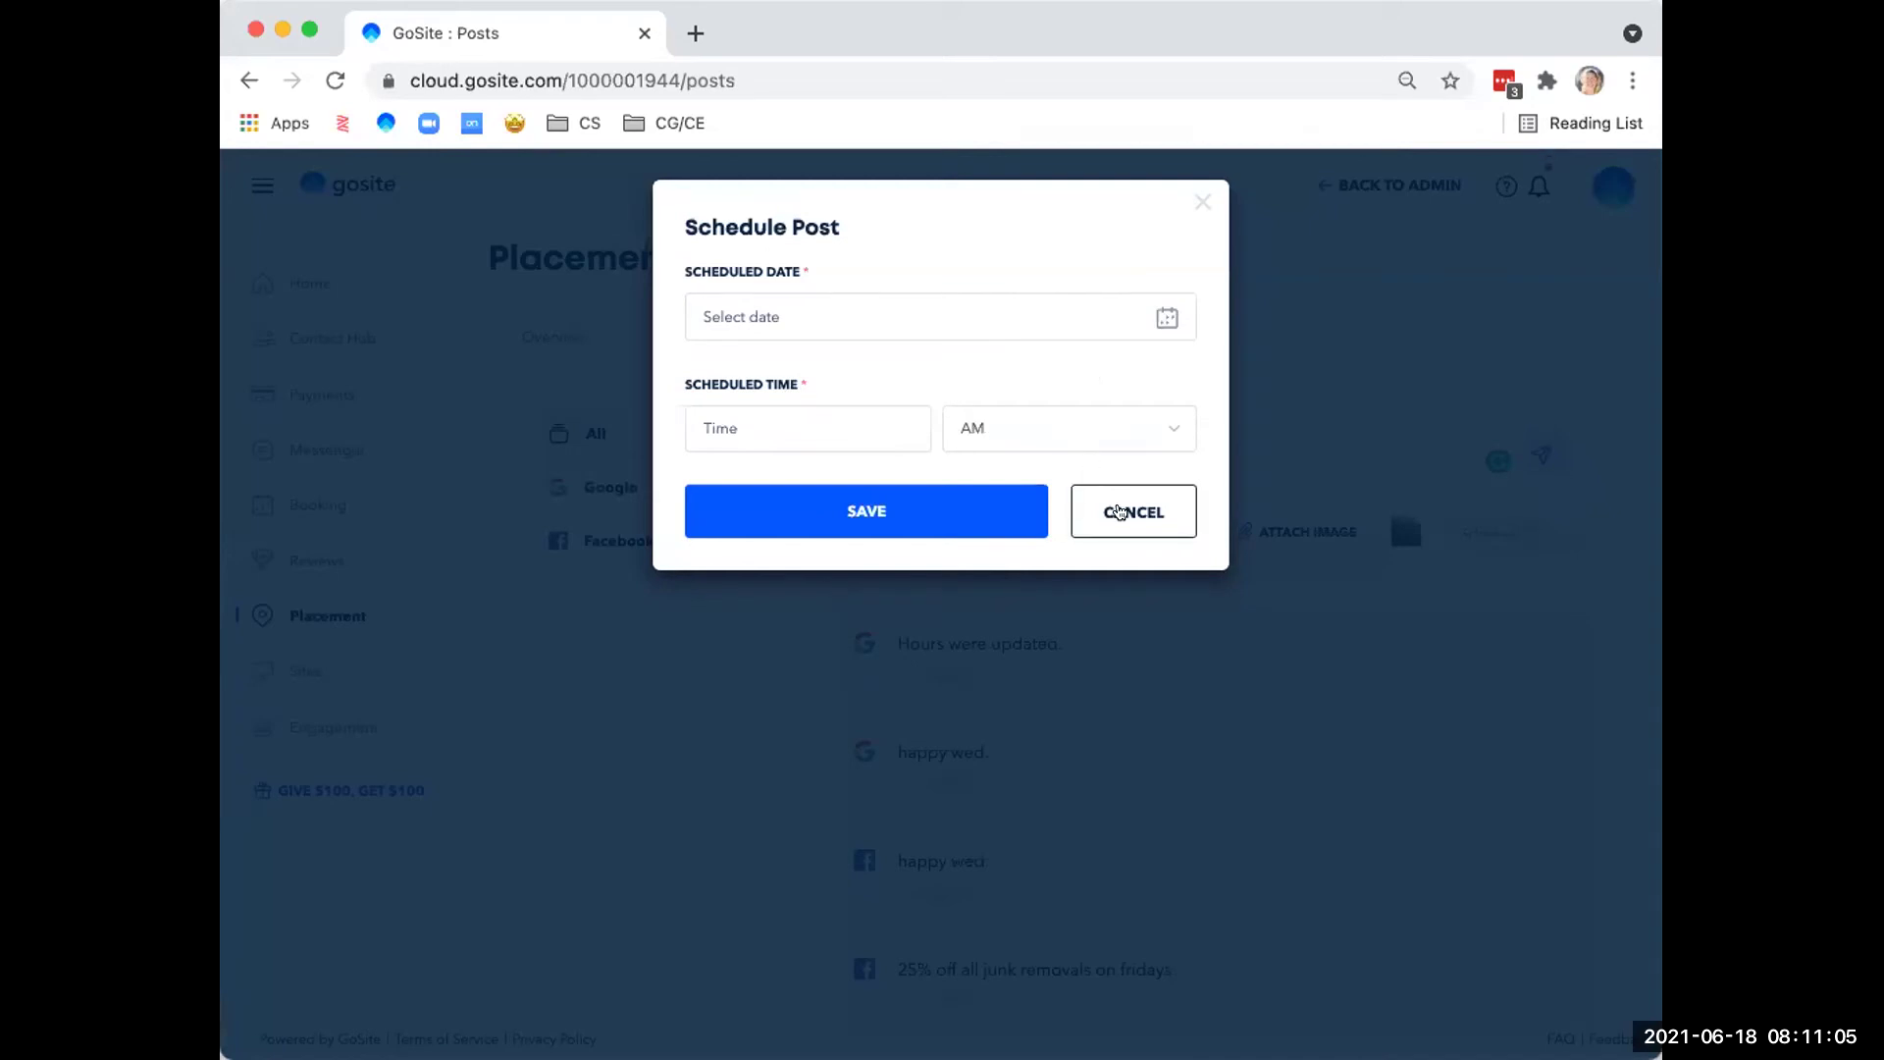
{"action": "left_click", "coordinate": [1120, 511]}
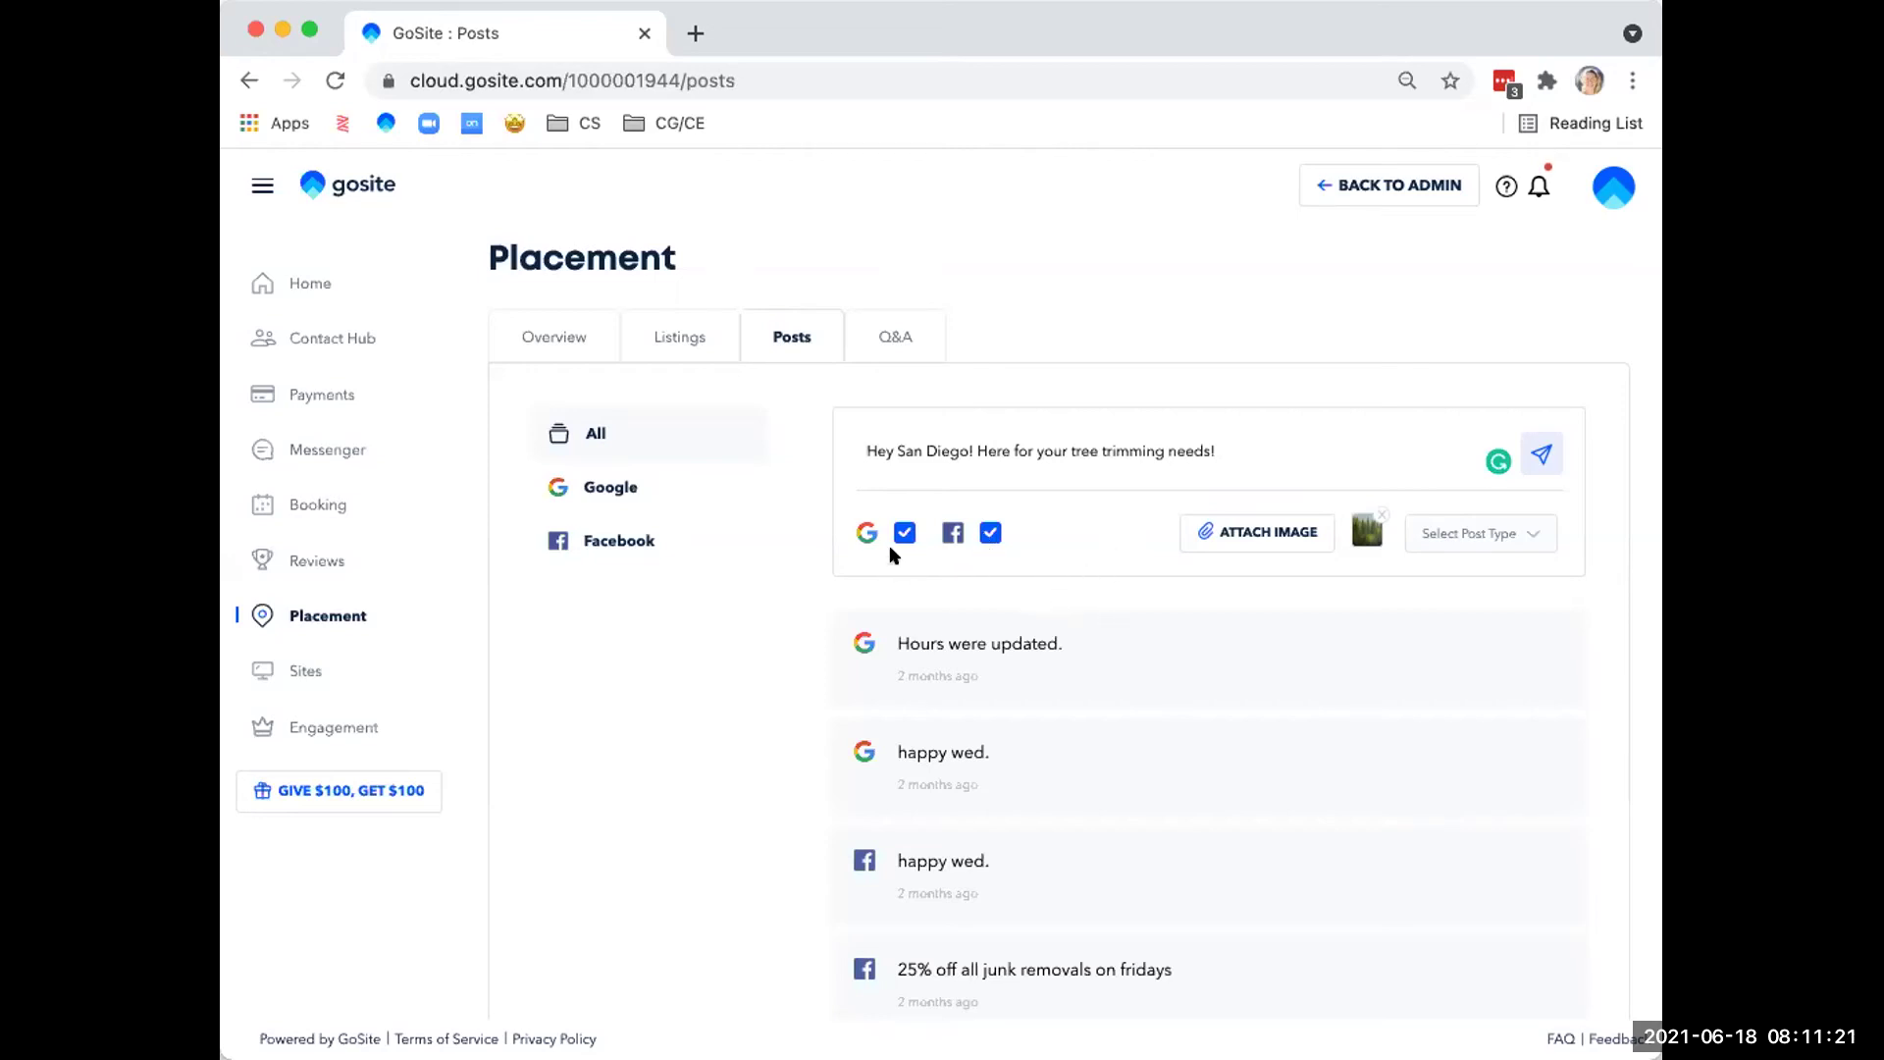
{"action": "left_click", "coordinate": [1531, 531]}
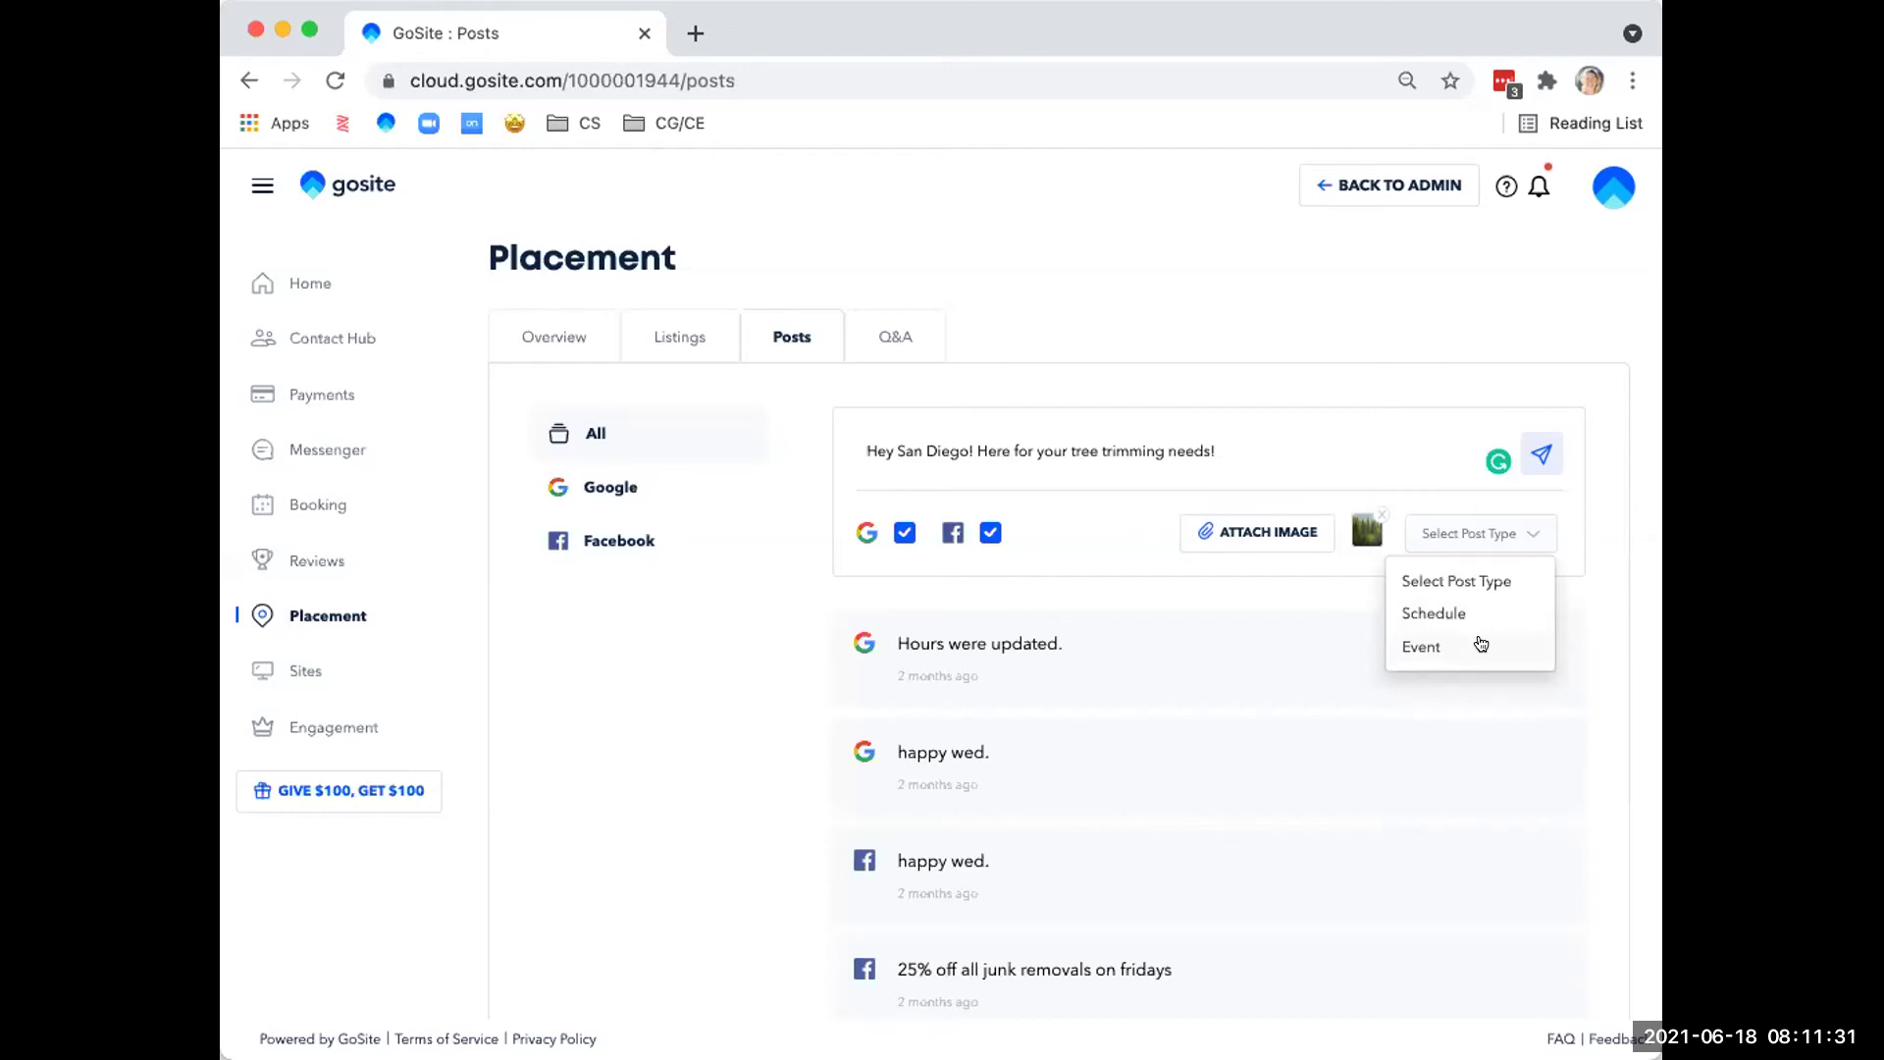
{"action": "left_click", "coordinate": [1598, 522]}
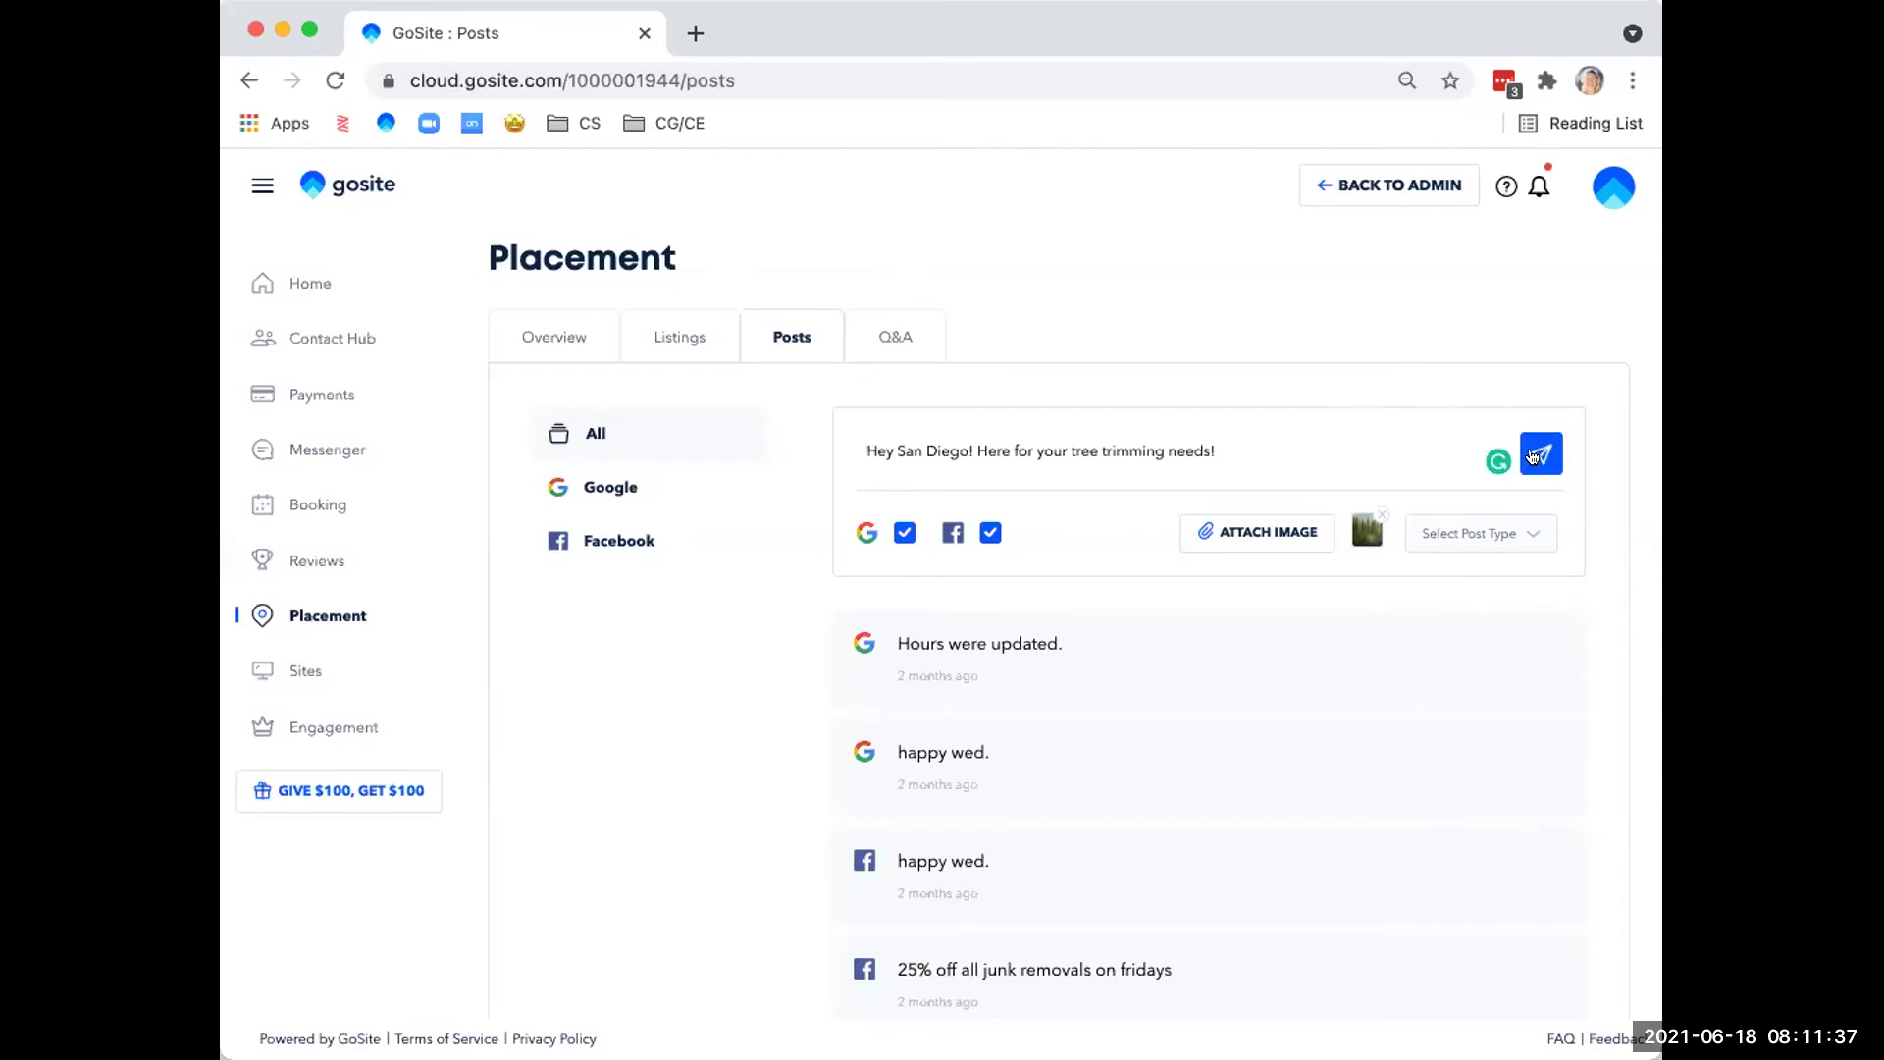
Publish the tree trimming post to Google and Facebook and check it in the list of posts.
{"action": "left_click", "coordinate": [1533, 455]}
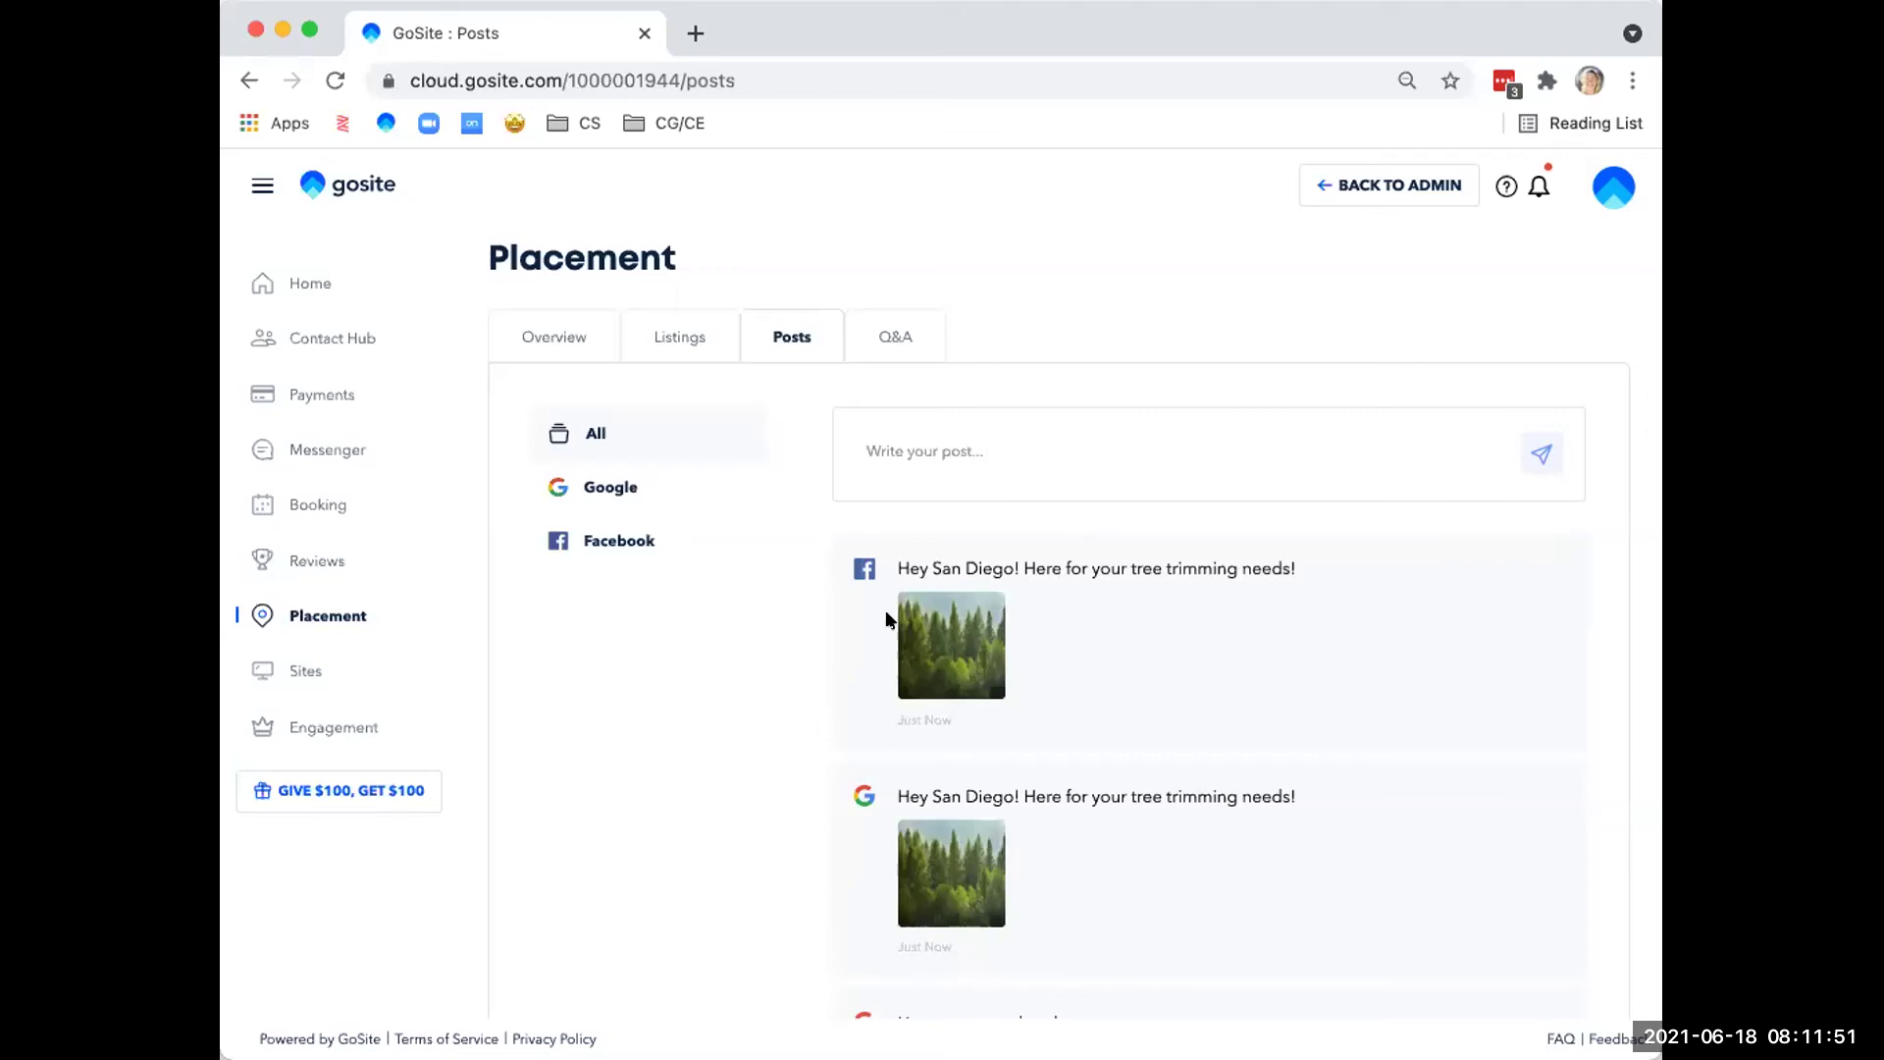
{"action": "scroll", "coordinate": [727, 425], "scroll_direction": "down", "scroll_amount": 2}
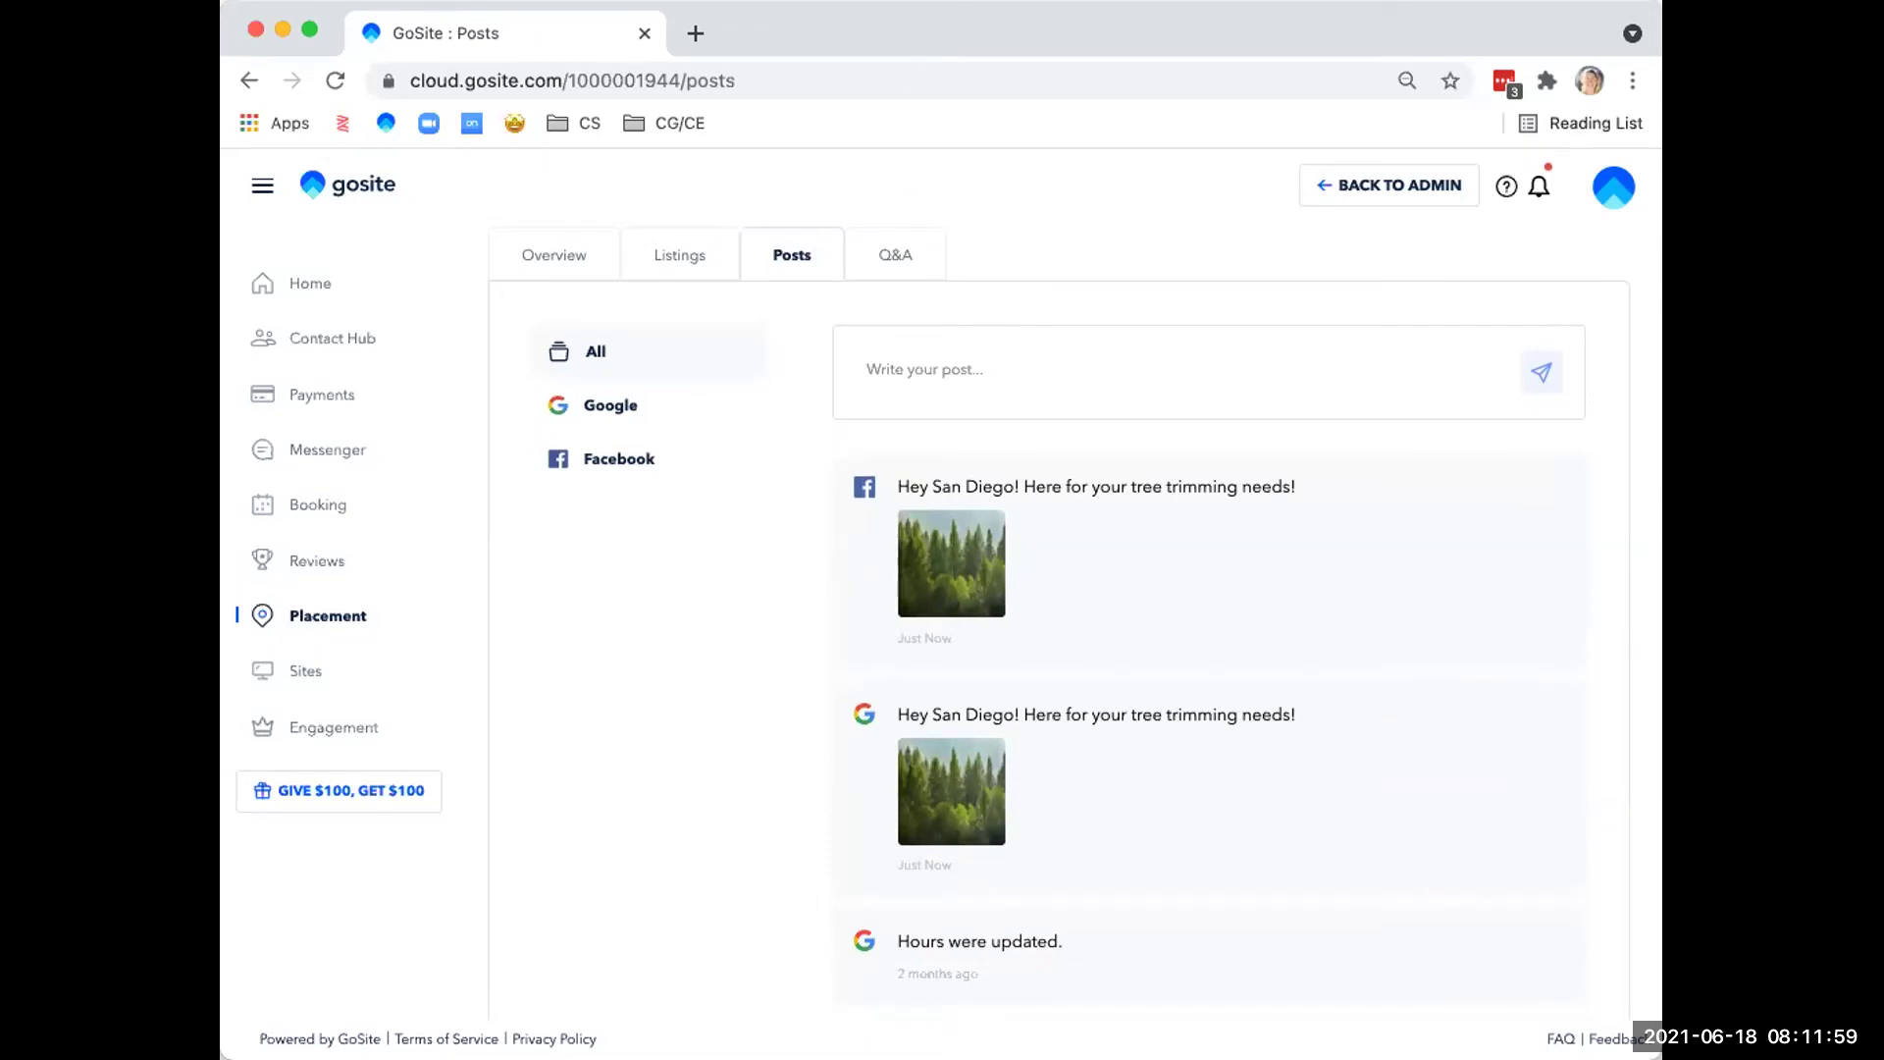
In the Placement Q&A, add the question "Where are you located?" with the answer "Hello! We are located in San Diego.".
{"action": "left_click", "coordinate": [891, 255]}
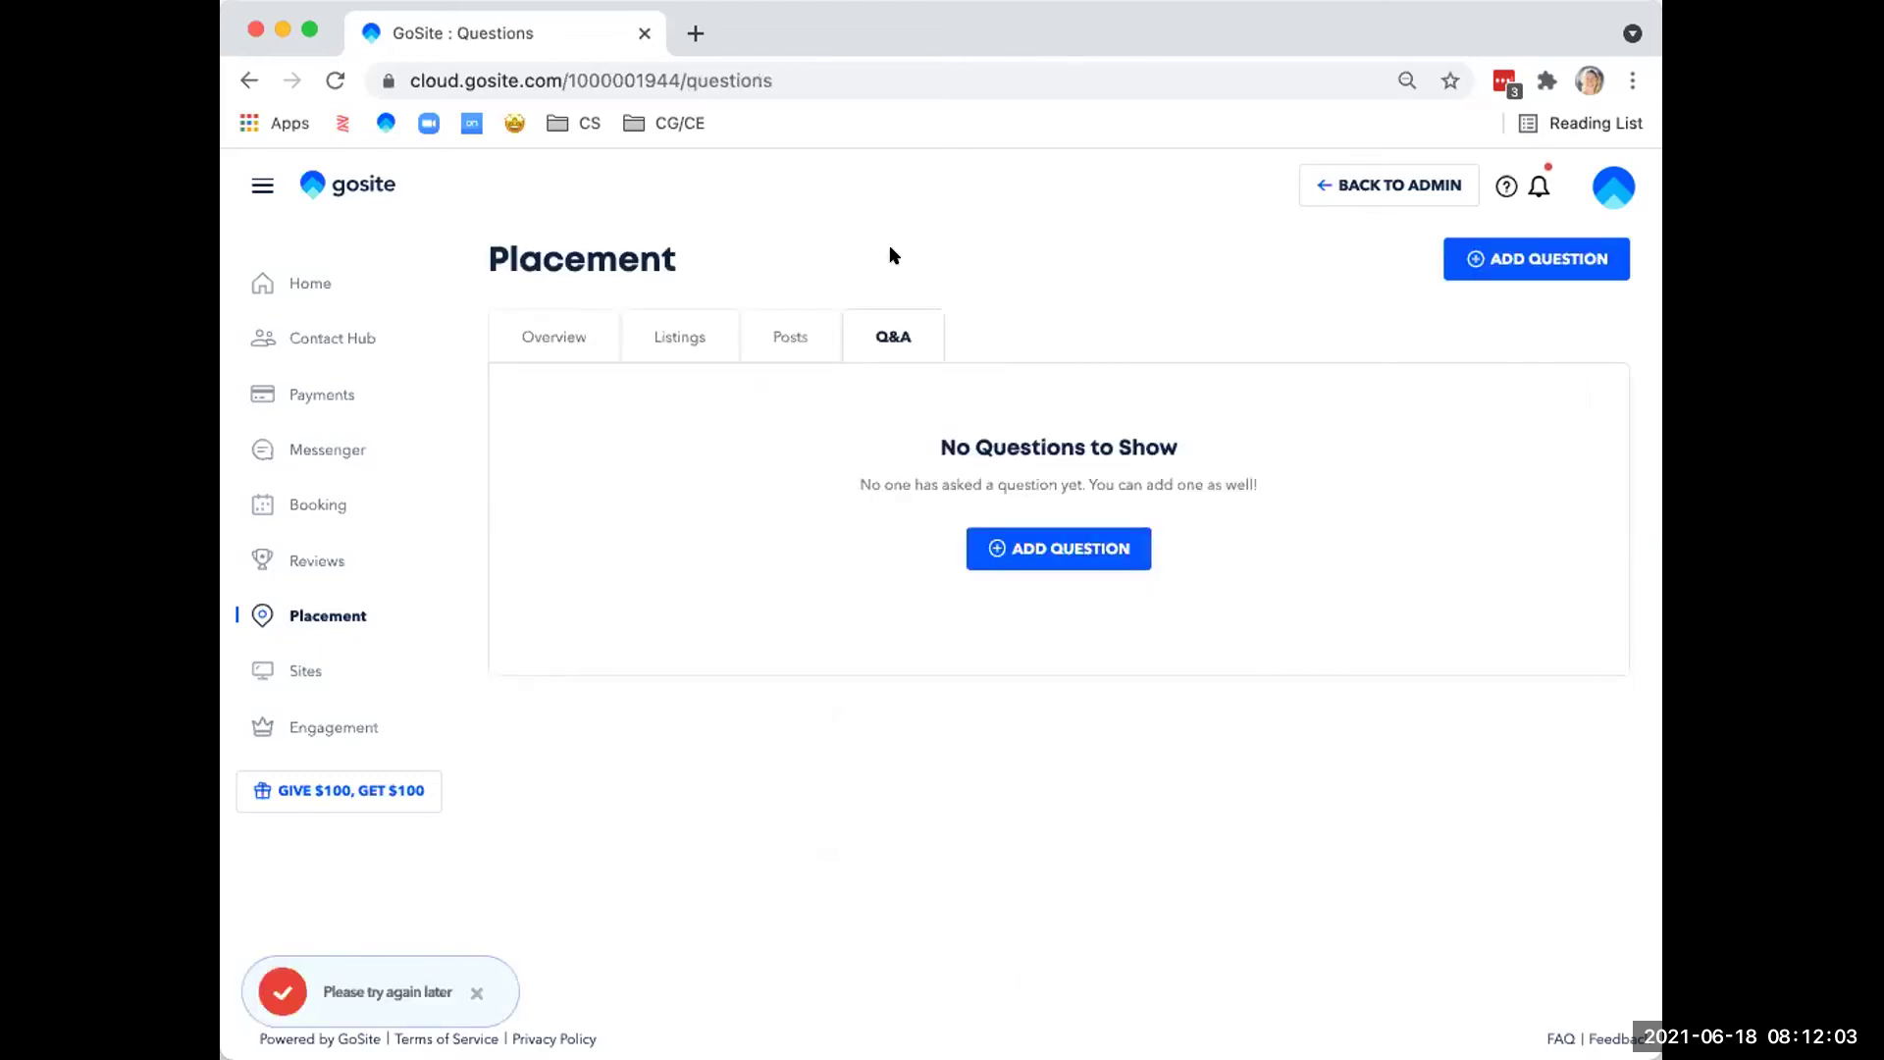
{"action": "left_click", "coordinate": [476, 992]}
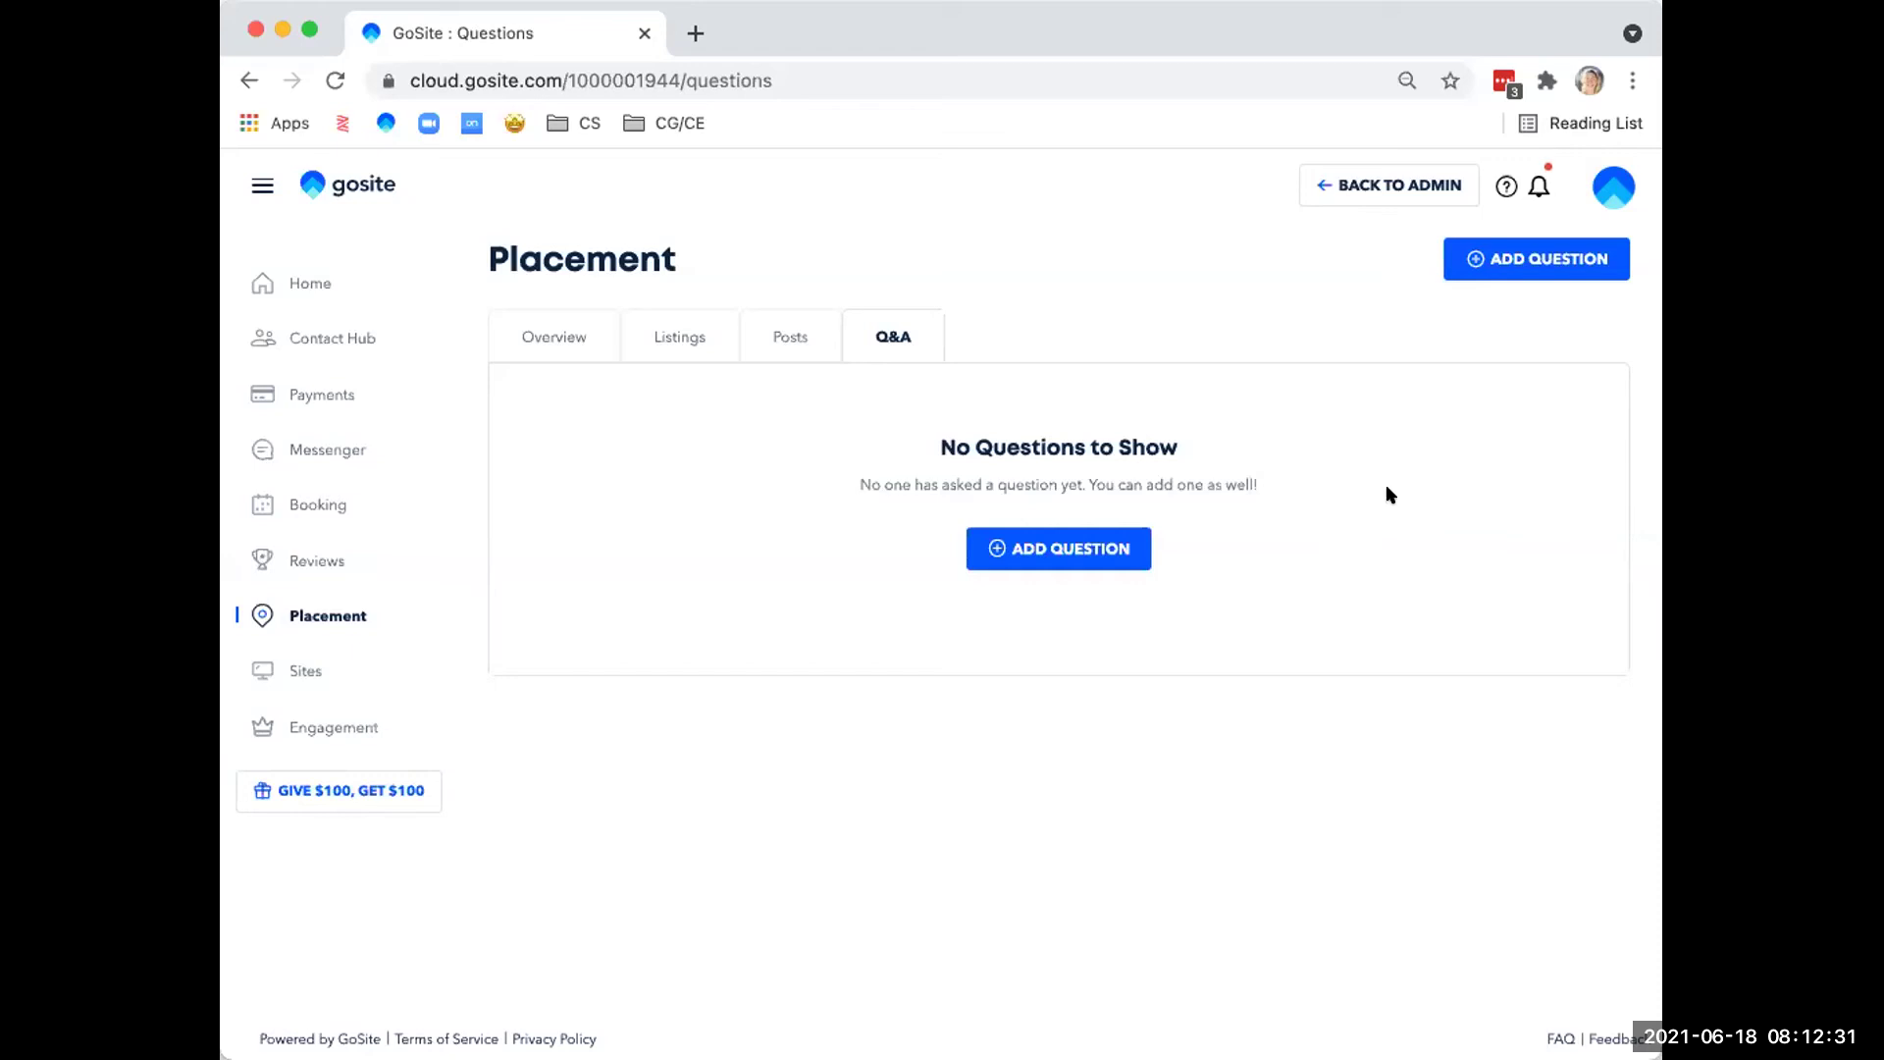
{"action": "left_click", "coordinate": [1530, 258]}
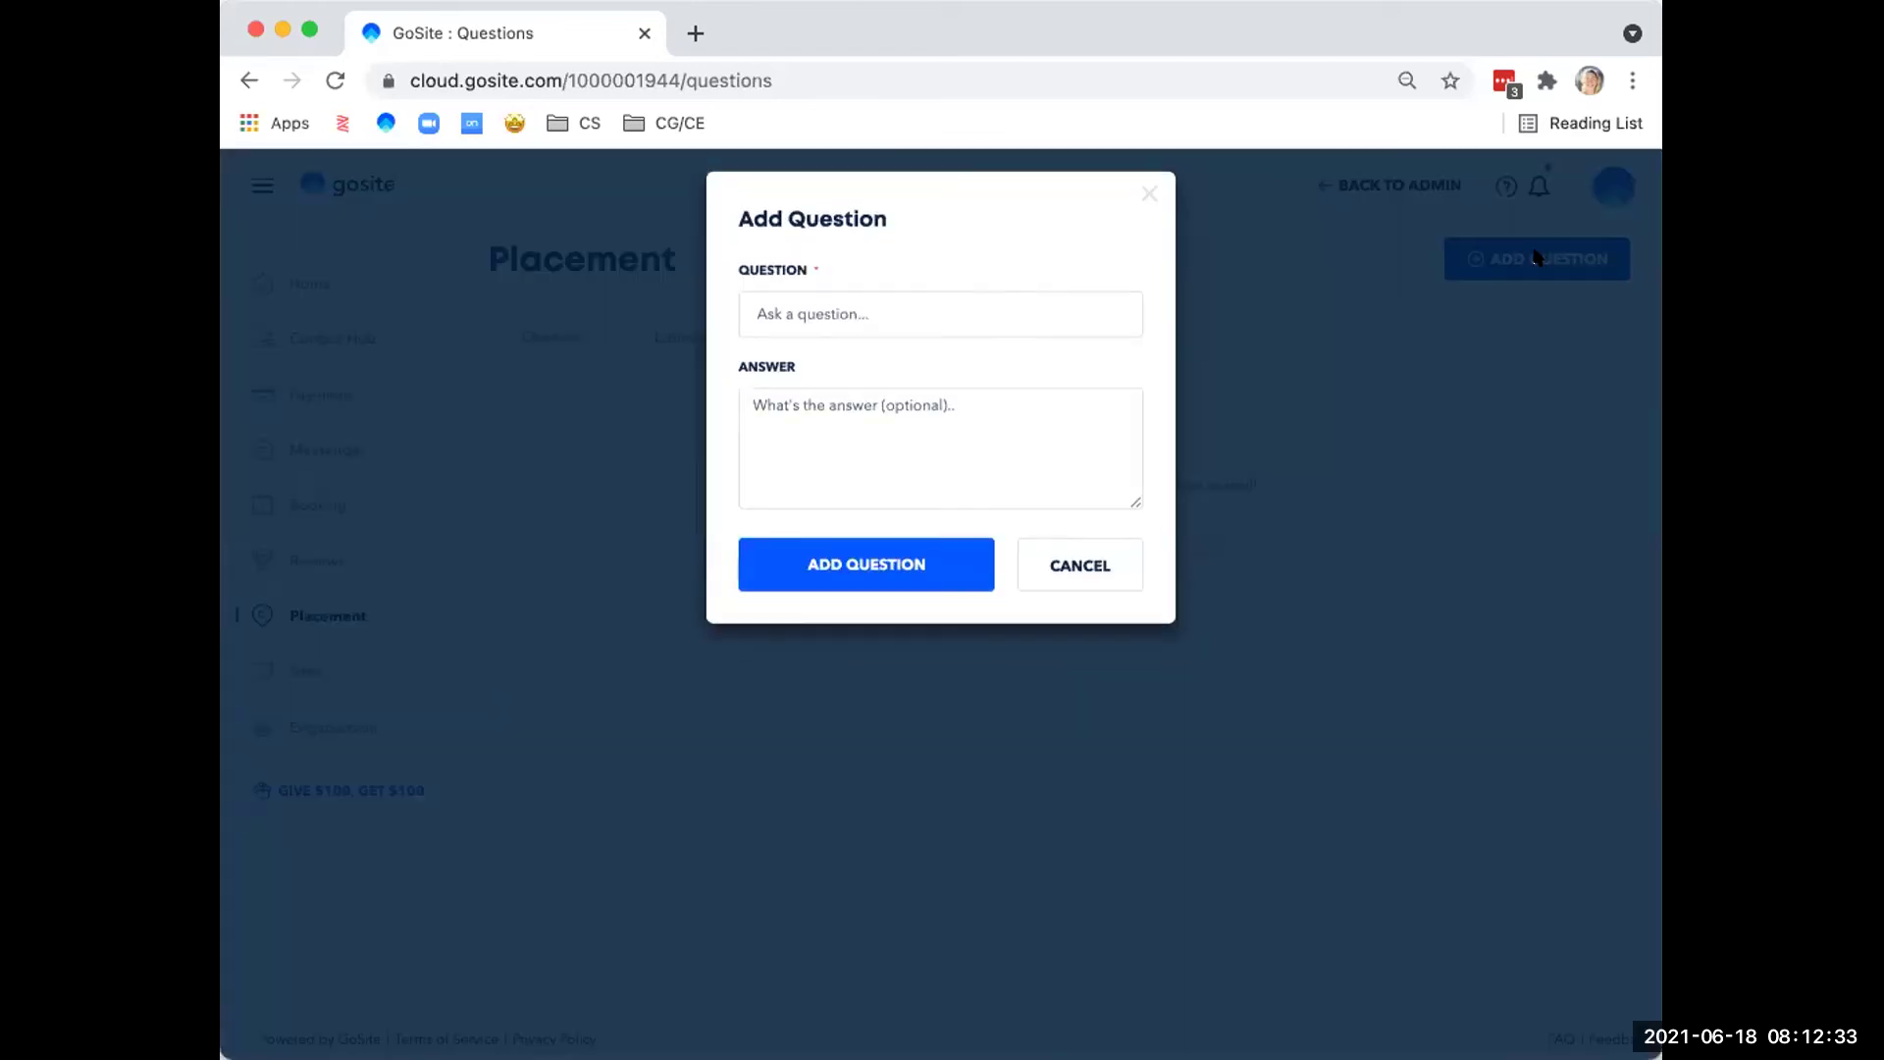
{"action": "left_click", "coordinate": [893, 317]}
{"action": "left_click", "coordinate": [886, 378]}
{"action": "left_click", "coordinate": [851, 441]}
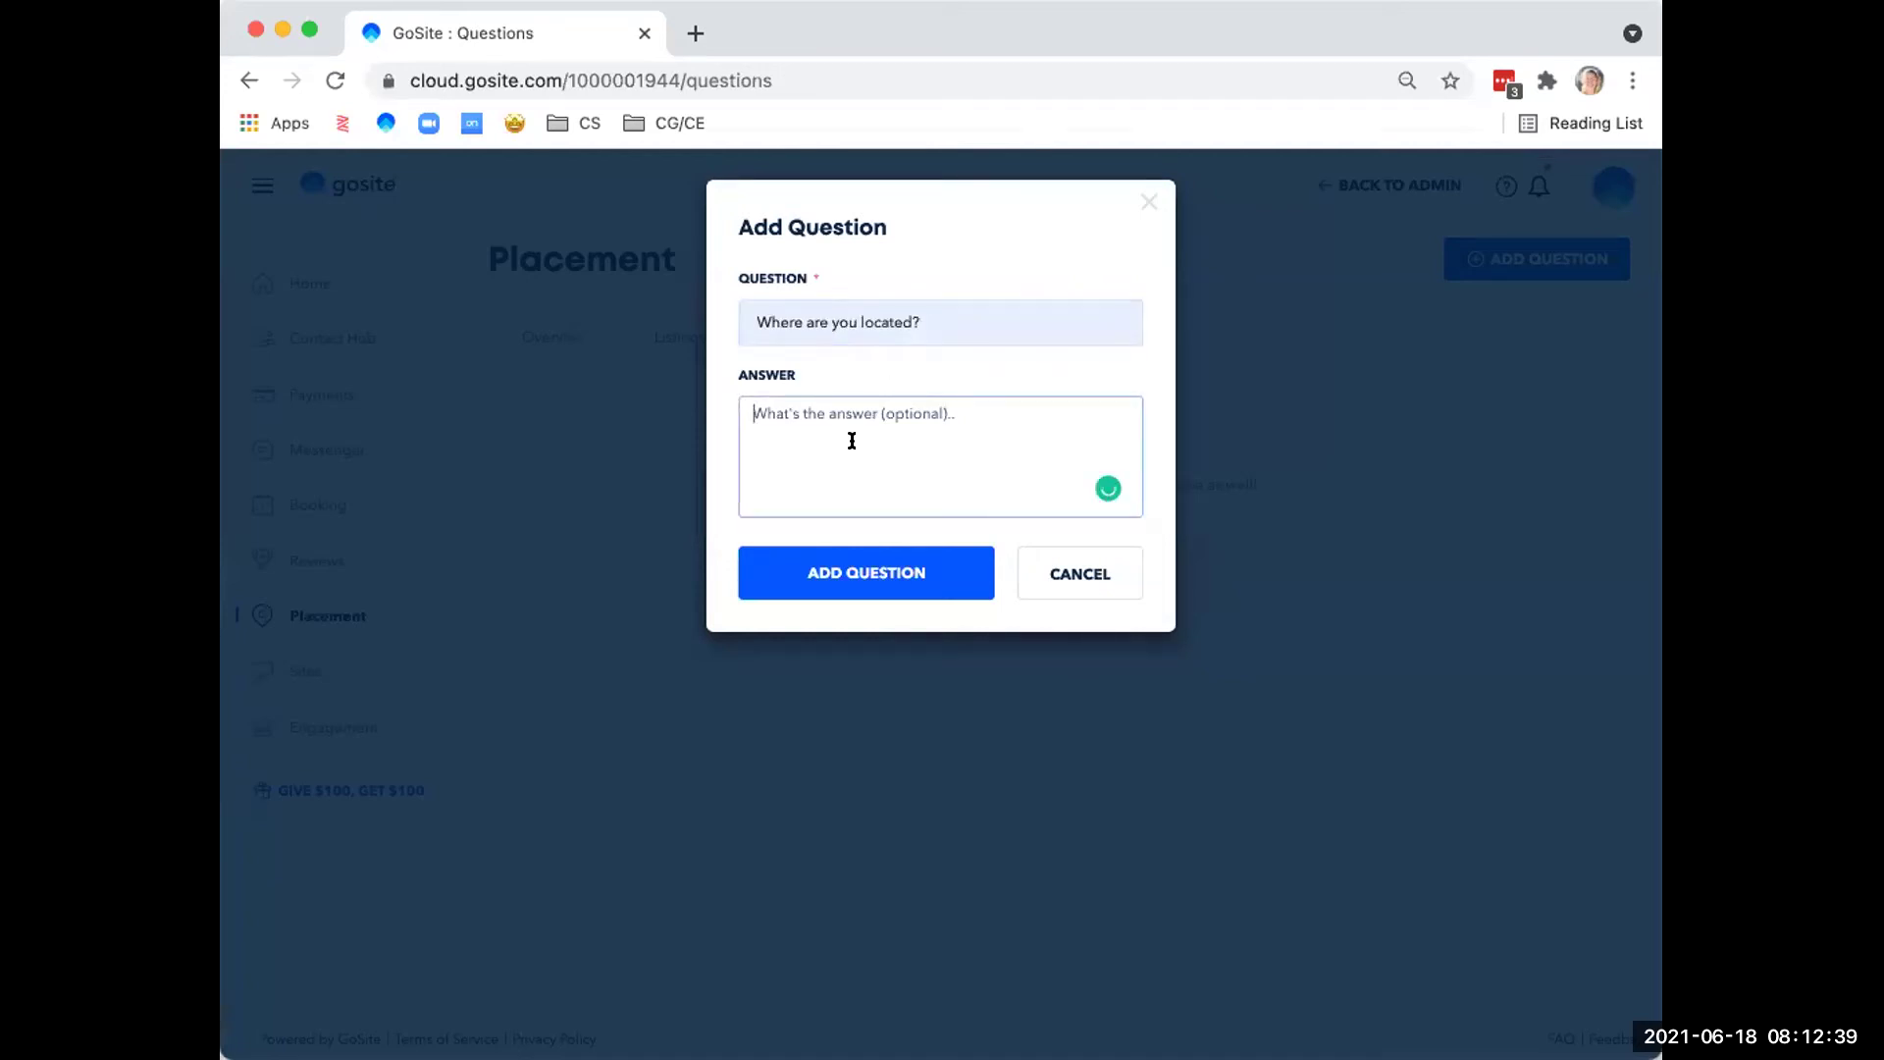
{"action": "type", "text": "Hello!"}
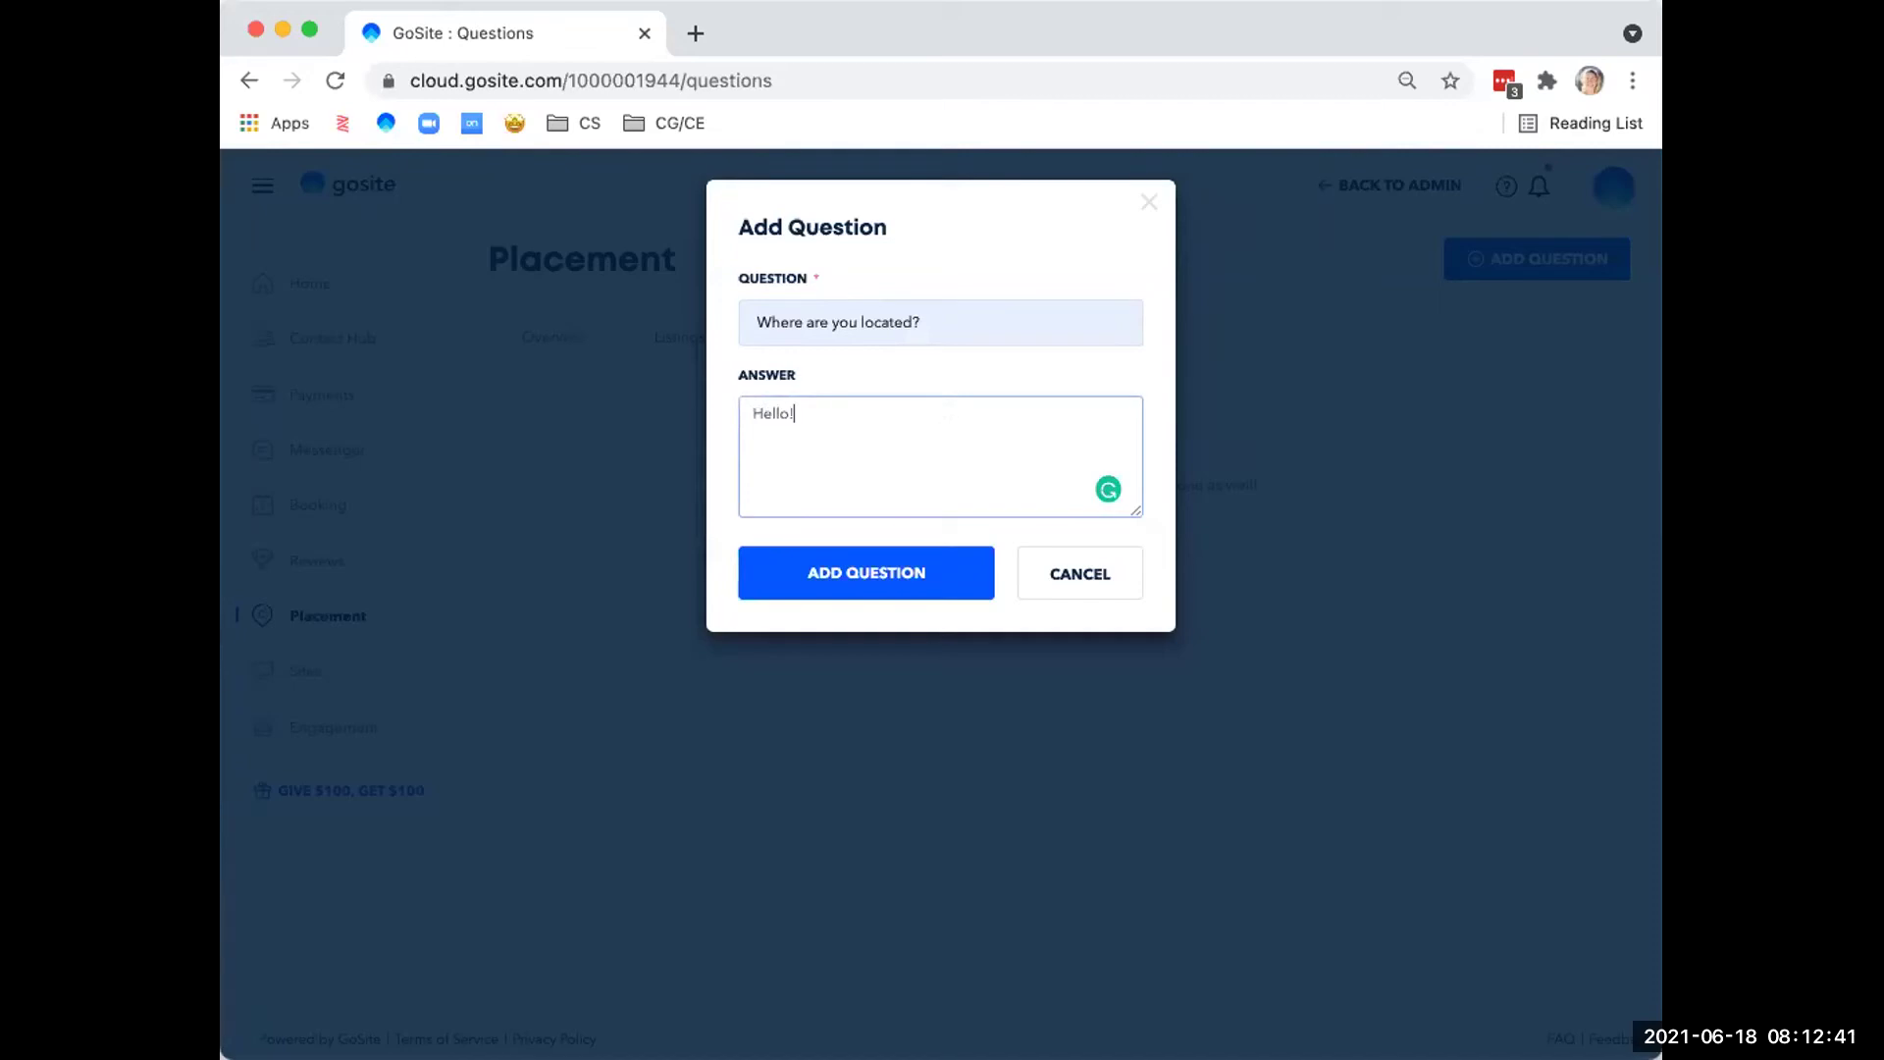
{"action": "type", "text": " We are located in San Diego."}
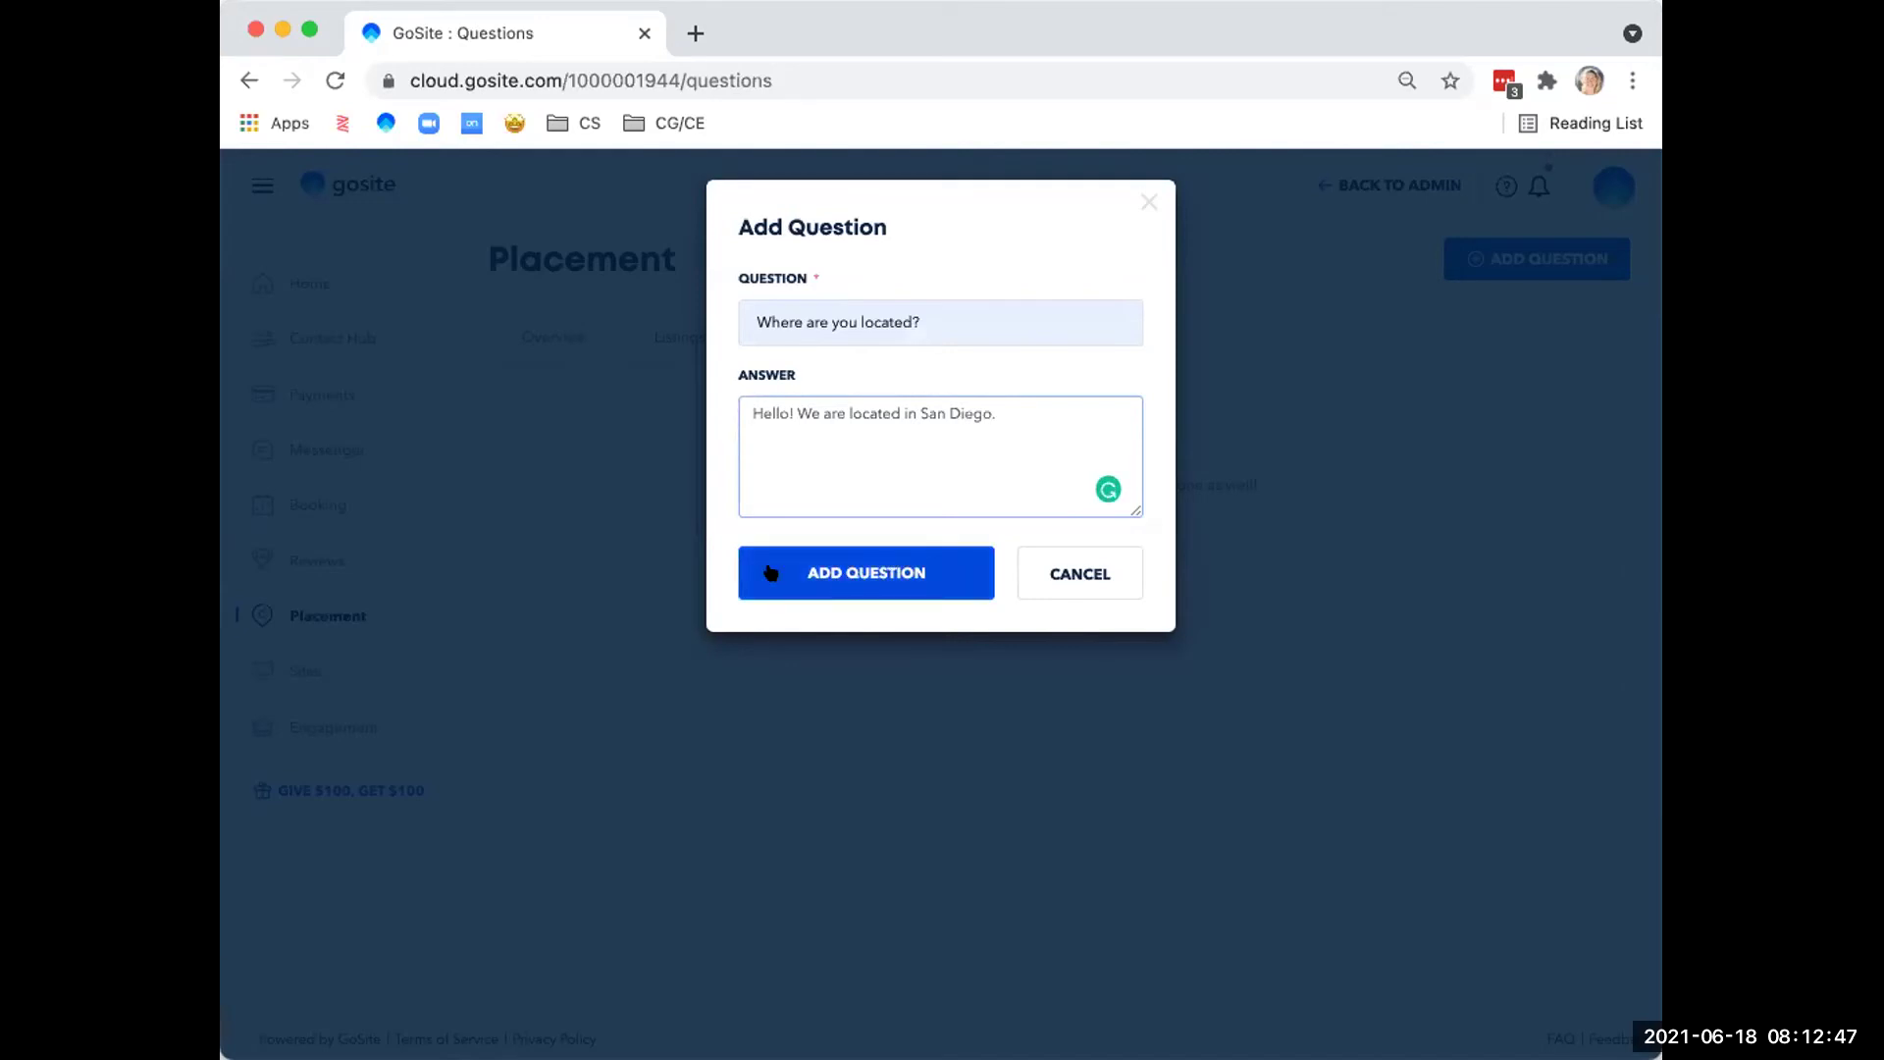
{"action": "left_click", "coordinate": [859, 577]}
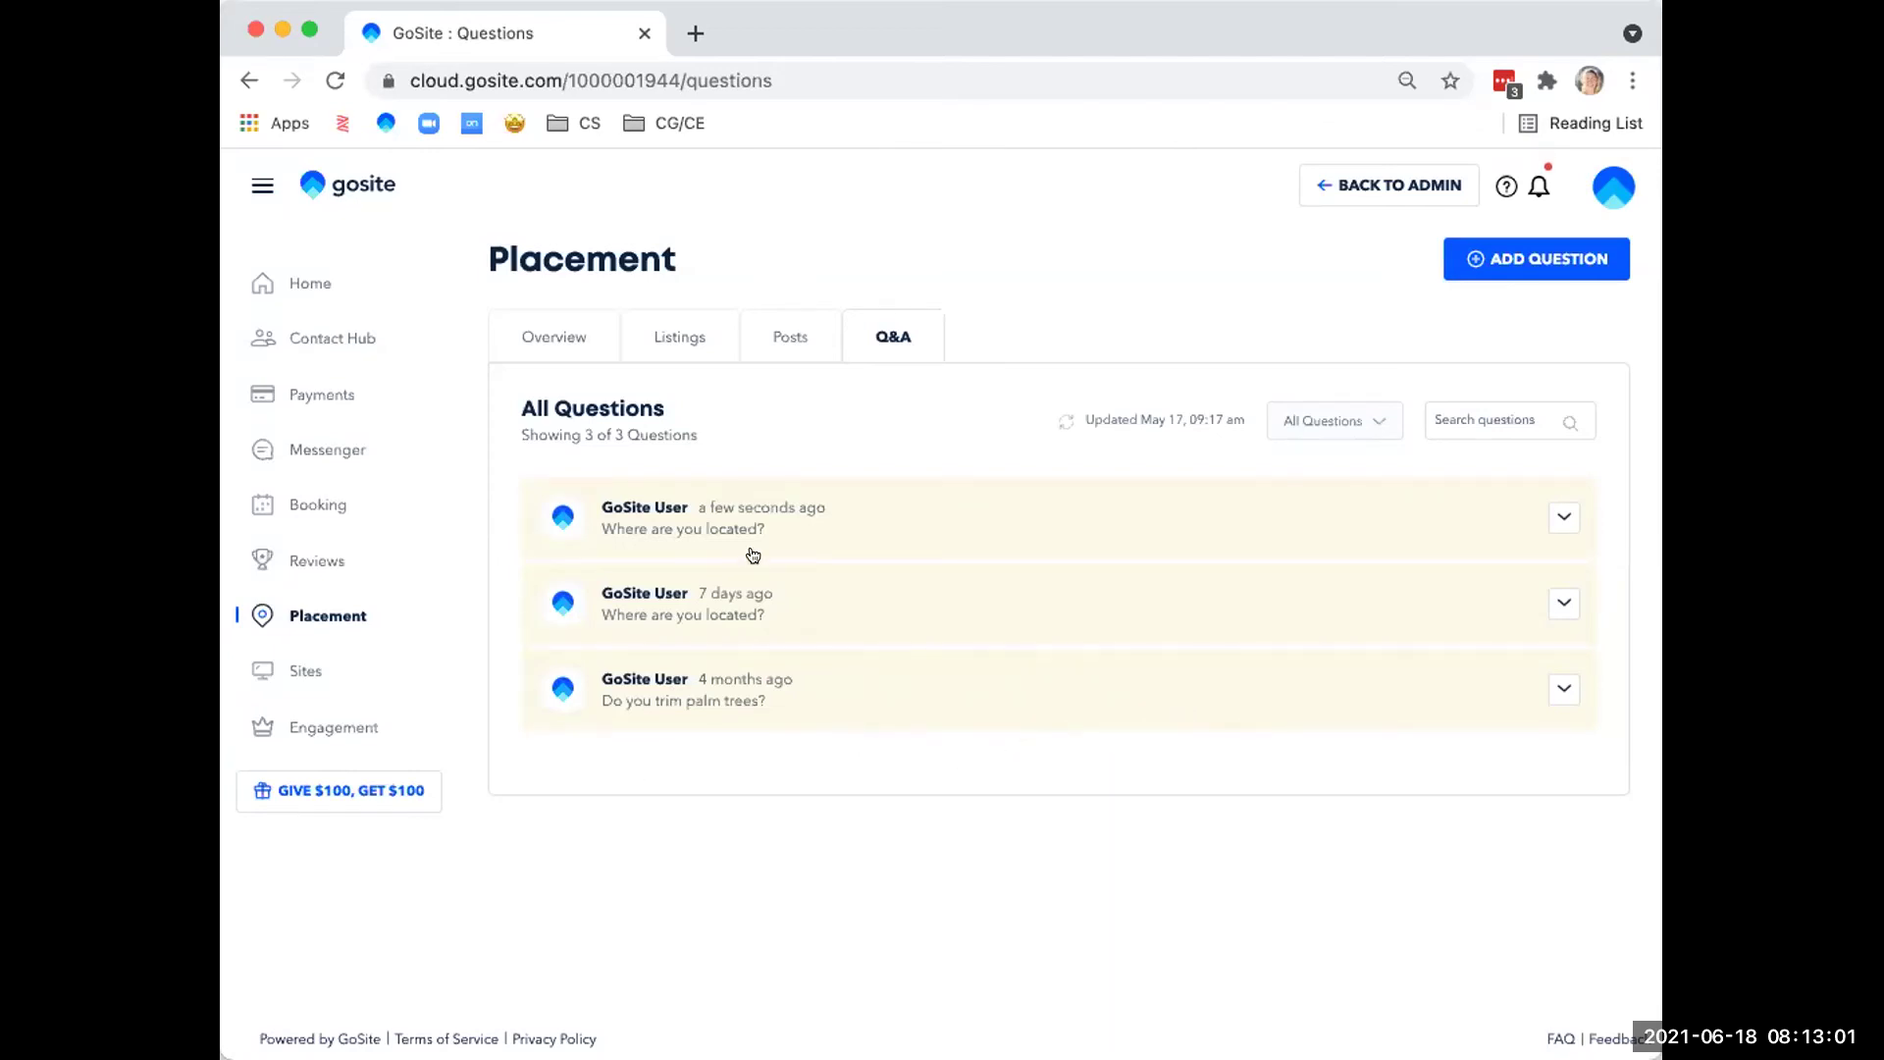
Expand the newest question to view its answer, and open its reply form without submitting anything.
{"action": "left_click", "coordinate": [1554, 521]}
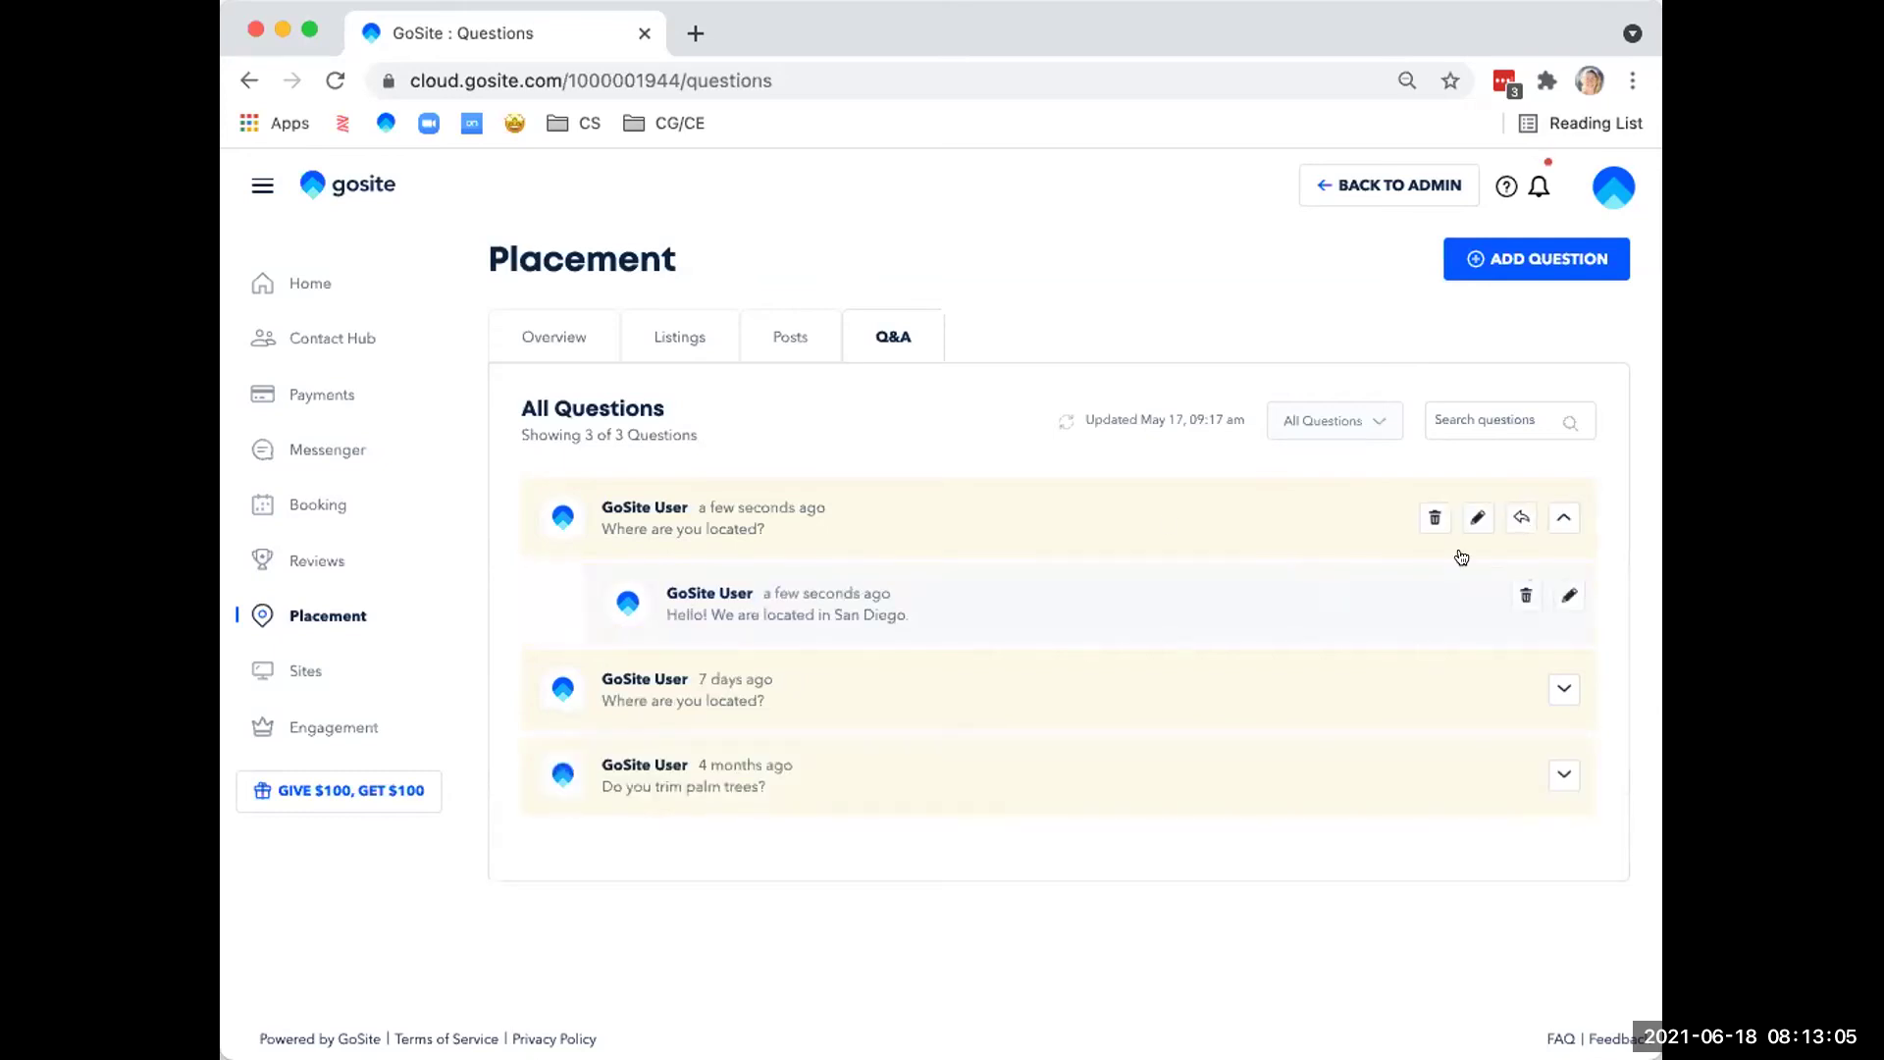
{"action": "left_click", "coordinate": [1517, 517]}
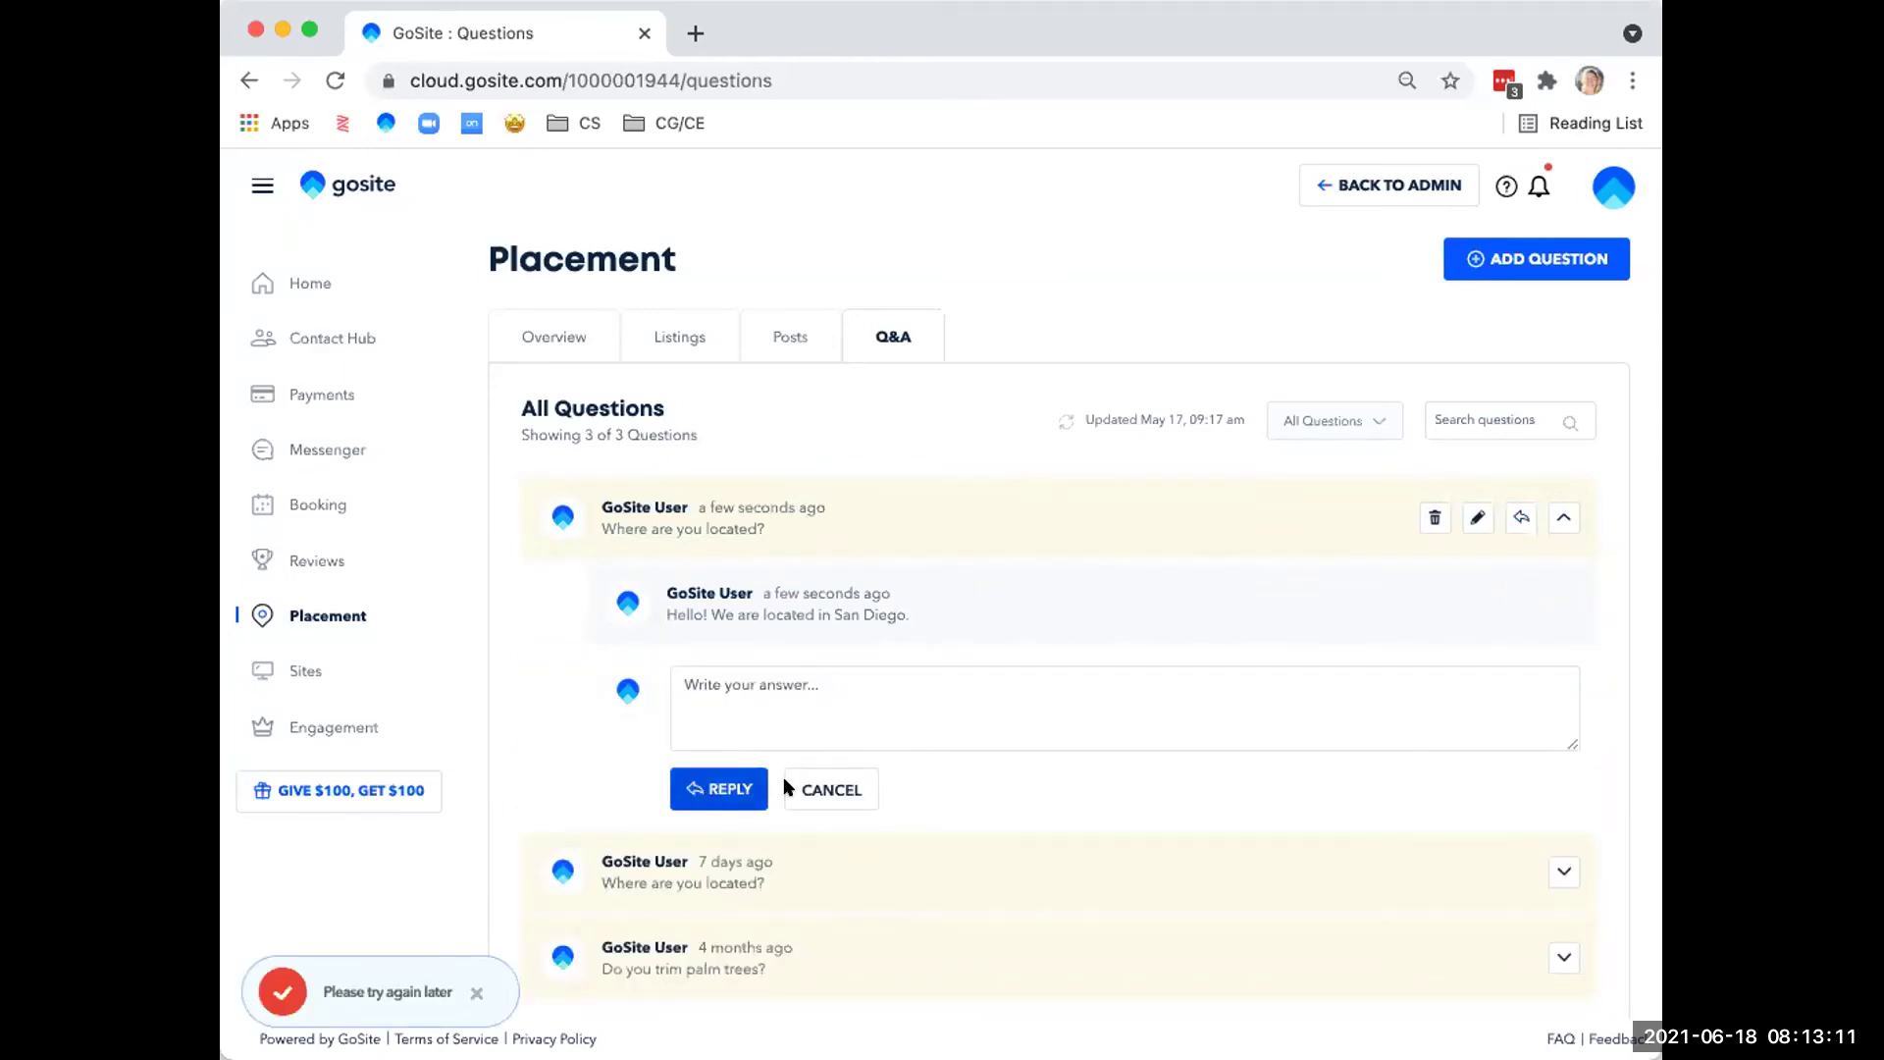
{"action": "left_click", "coordinate": [832, 788]}
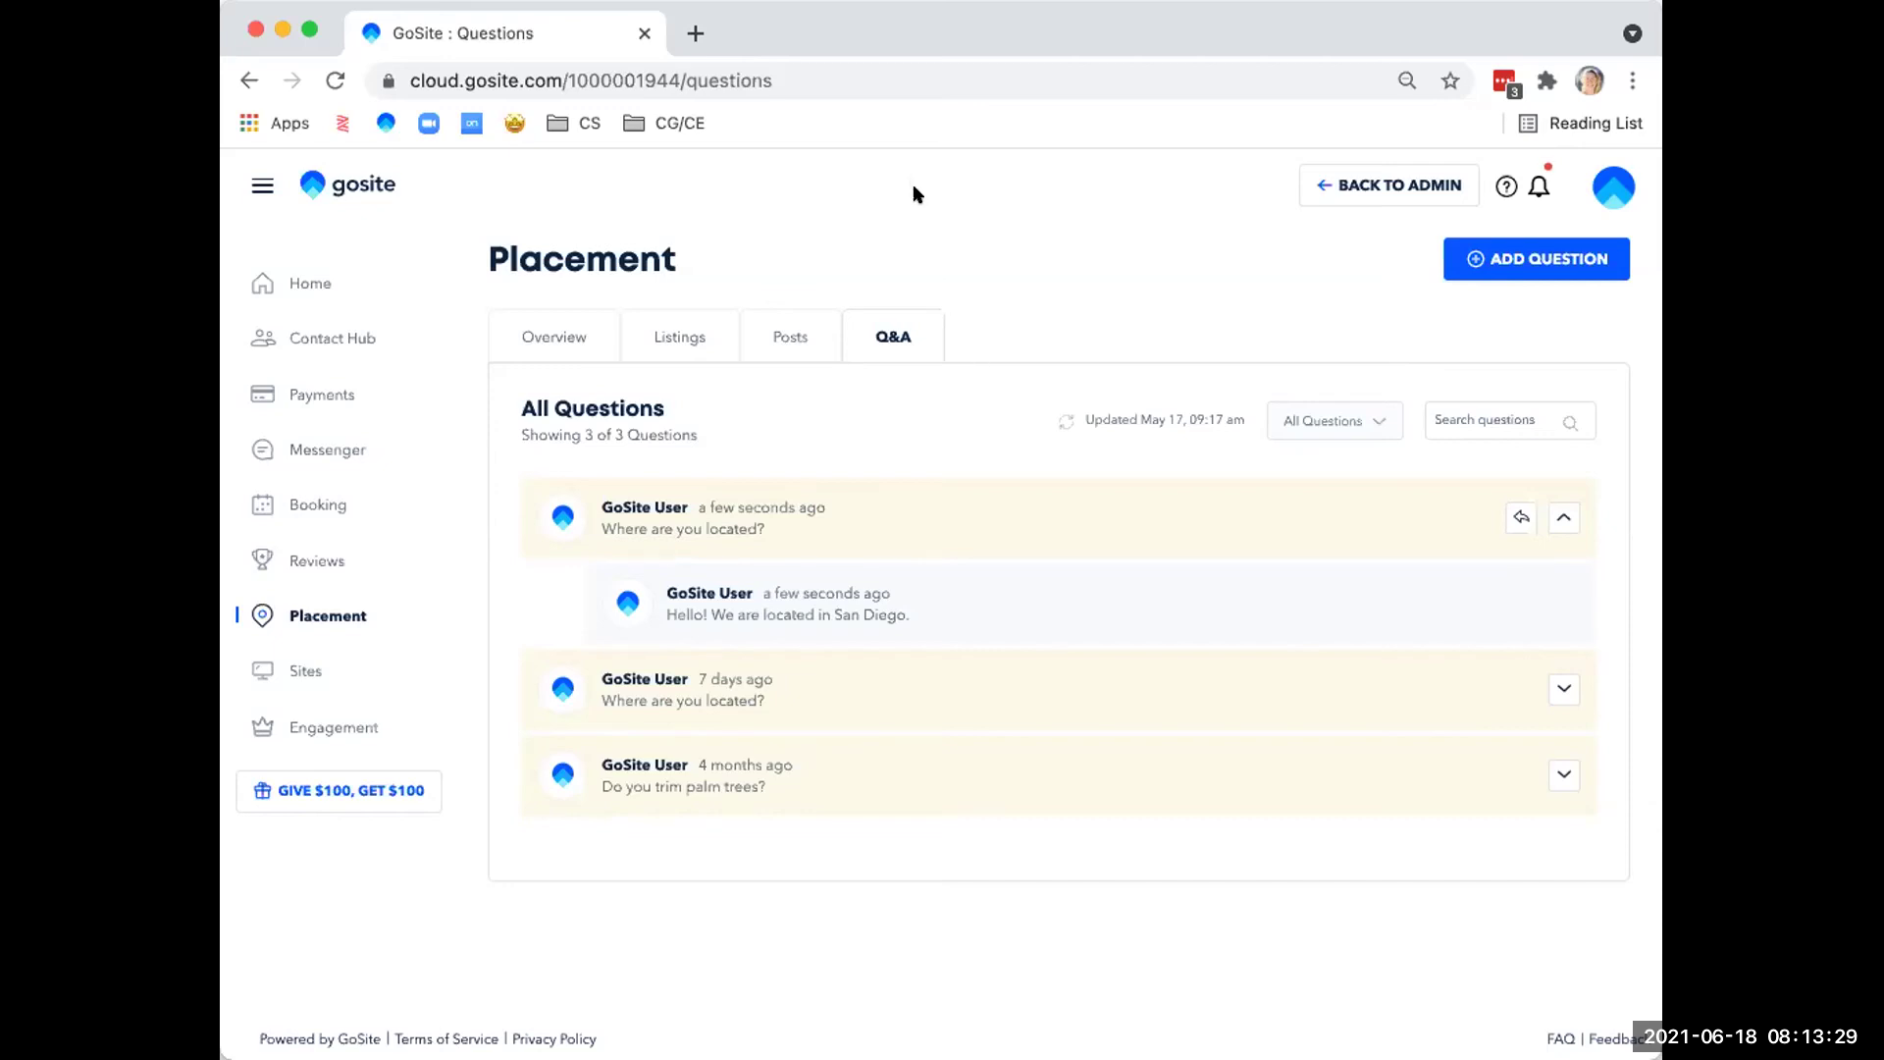
Return to the Placement posts and browse the My Images library for a new post without attaching an image.
{"action": "left_click", "coordinate": [784, 337]}
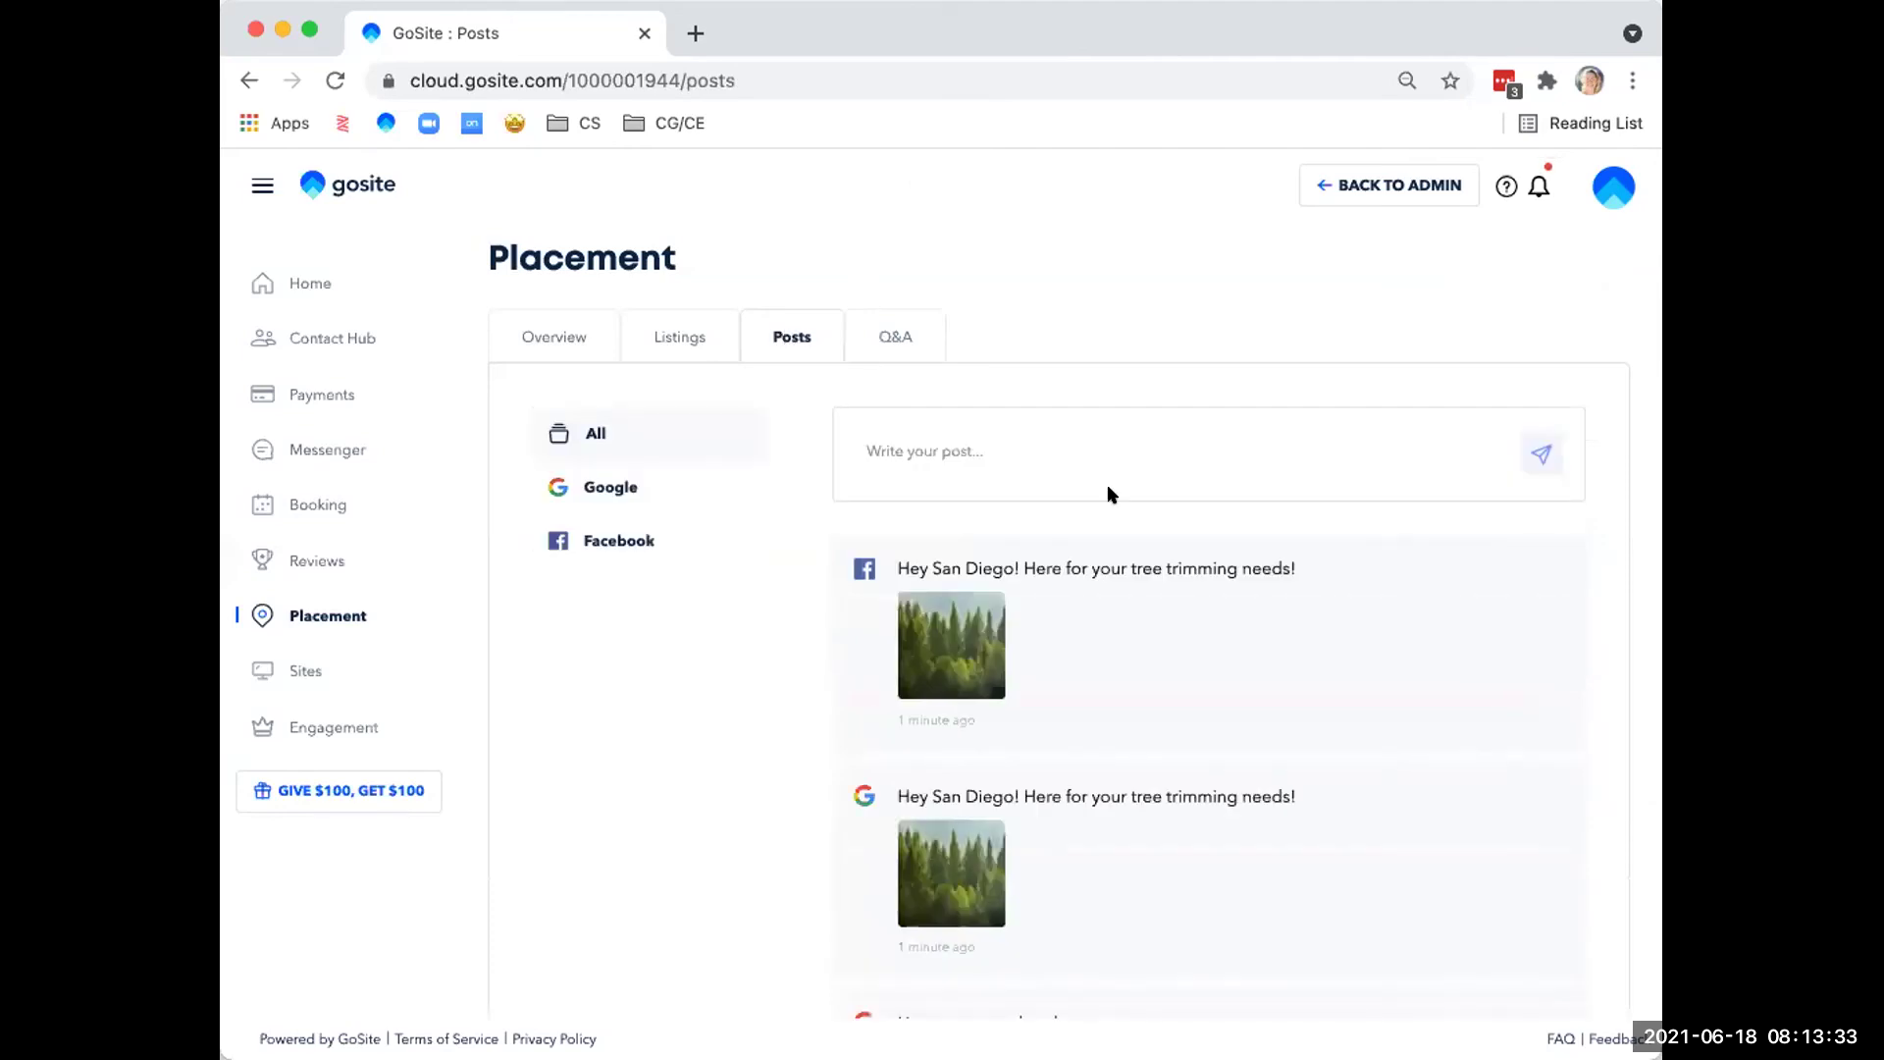
{"action": "left_click", "coordinate": [1007, 446]}
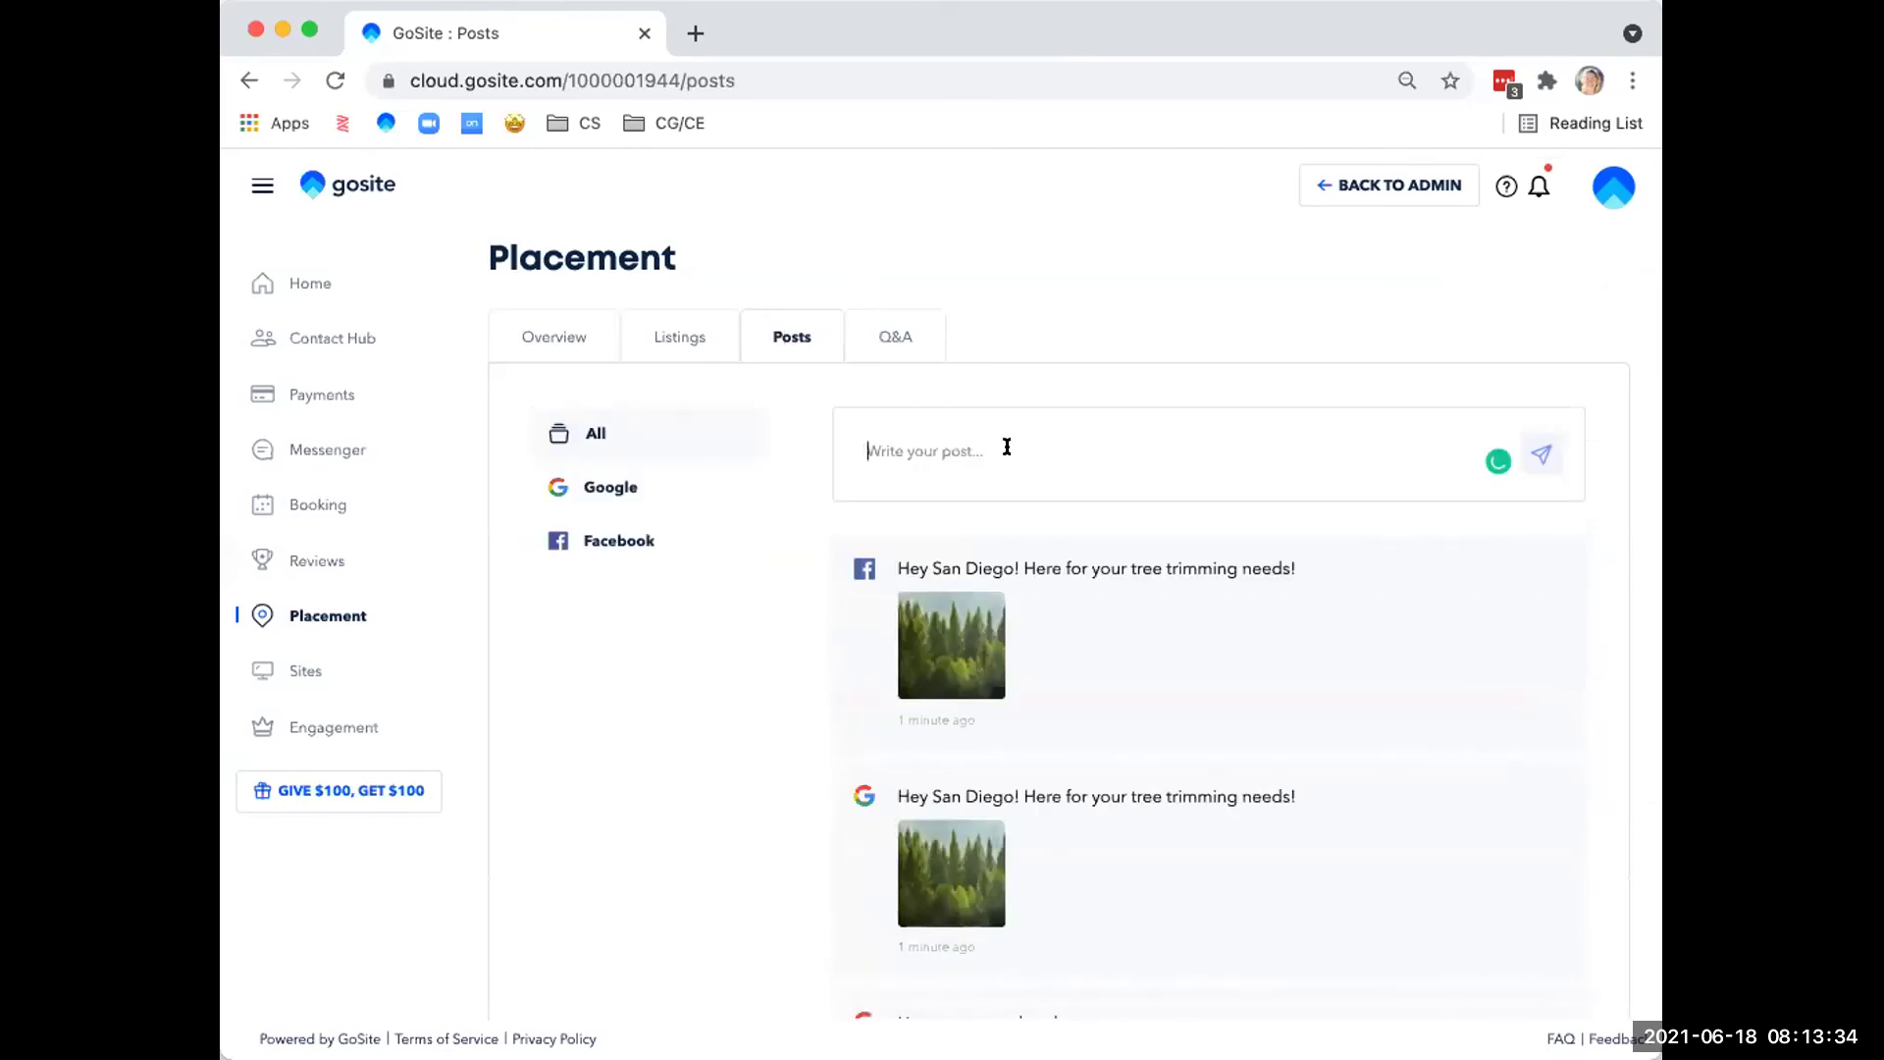
{"action": "left_click", "coordinate": [1327, 491]}
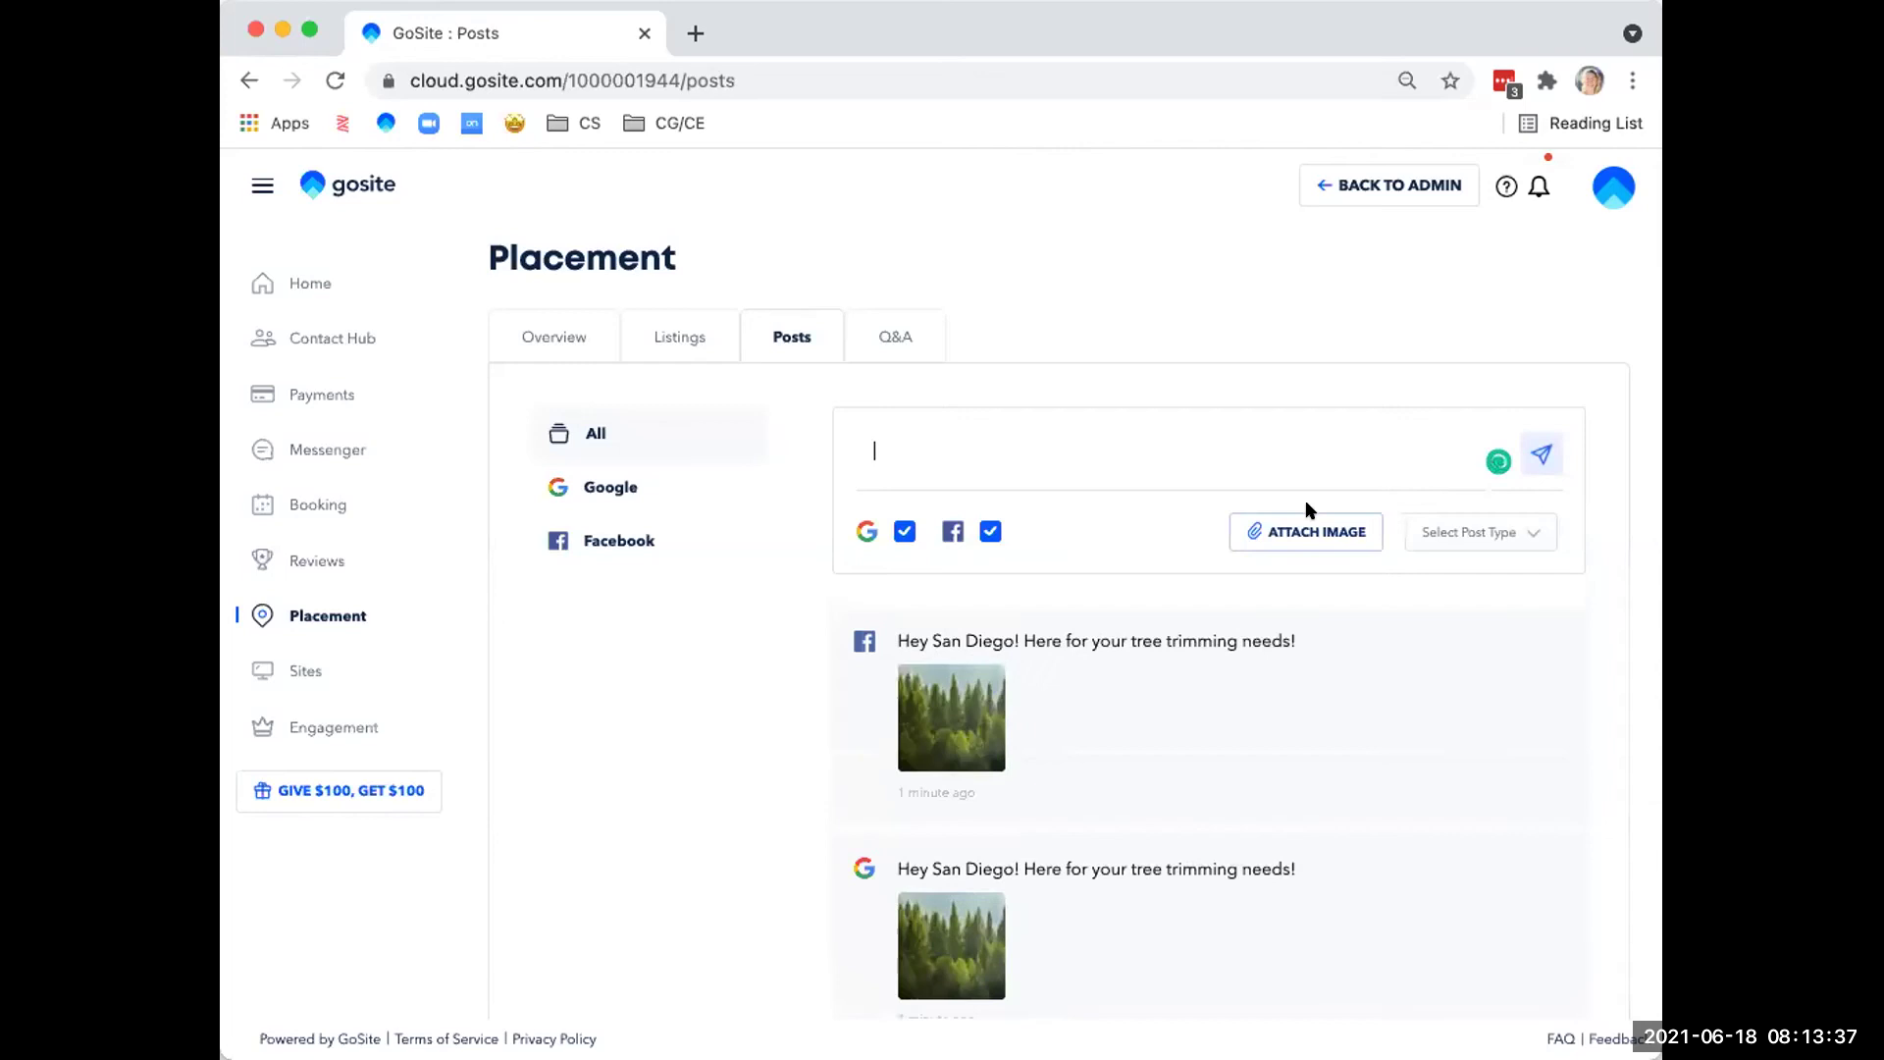
{"action": "left_click", "coordinate": [1310, 533]}
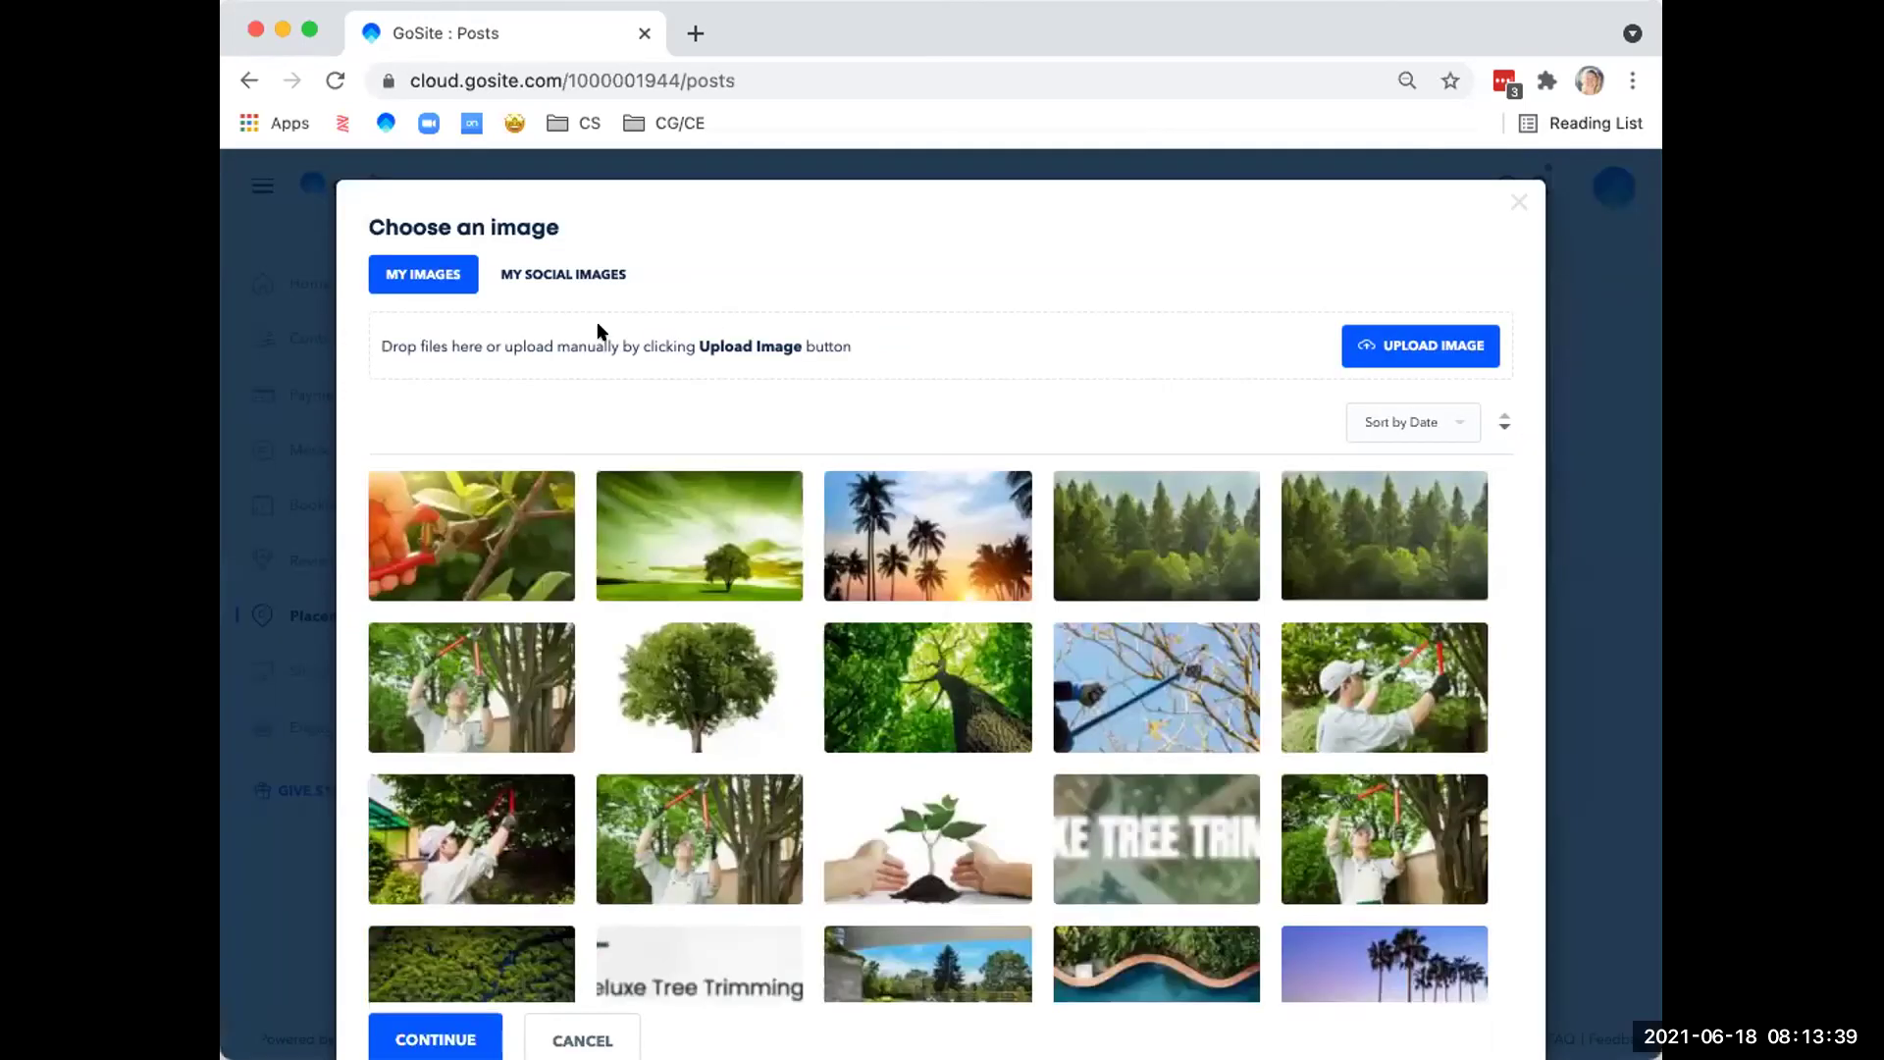
{"action": "scroll", "coordinate": [614, 424], "scroll_direction": "down", "scroll_amount": 2}
{"action": "scroll", "coordinate": [614, 422], "scroll_direction": "up", "scroll_amount": 2}
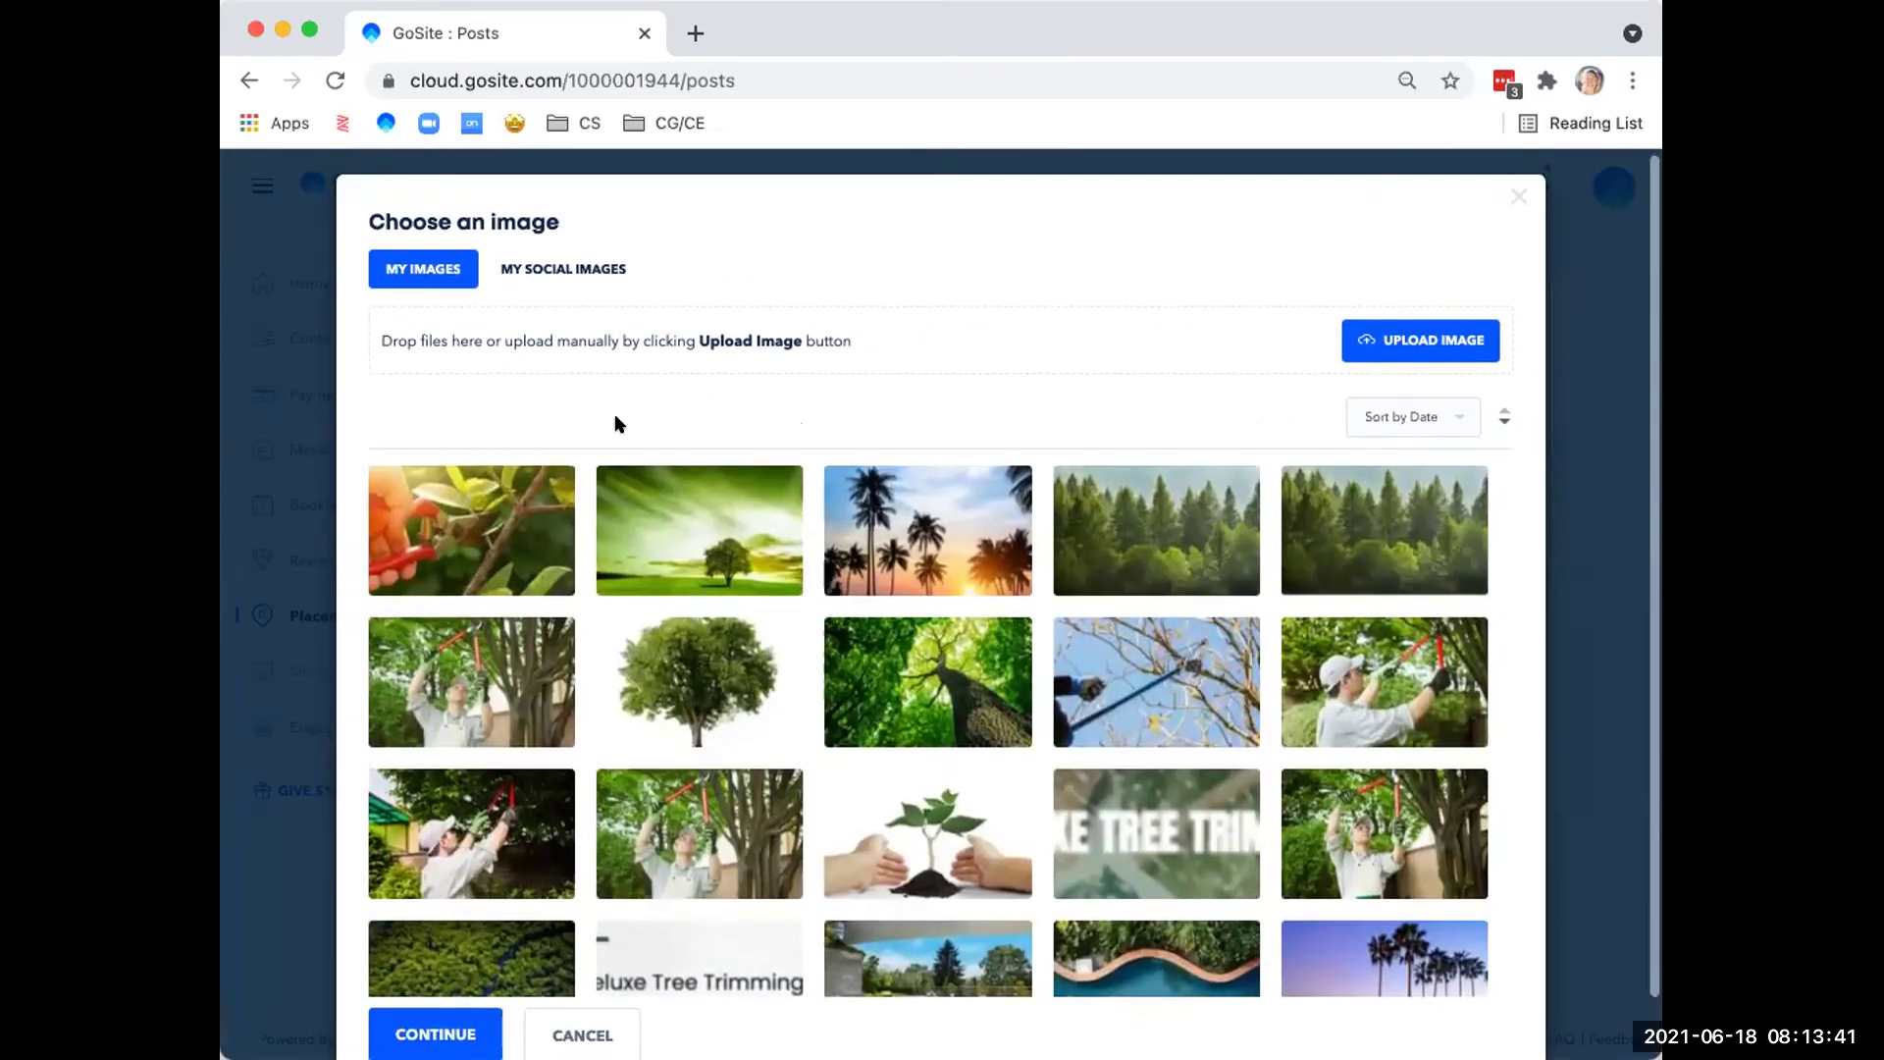
{"action": "scroll", "coordinate": [618, 588], "scroll_direction": "down", "scroll_amount": 2}
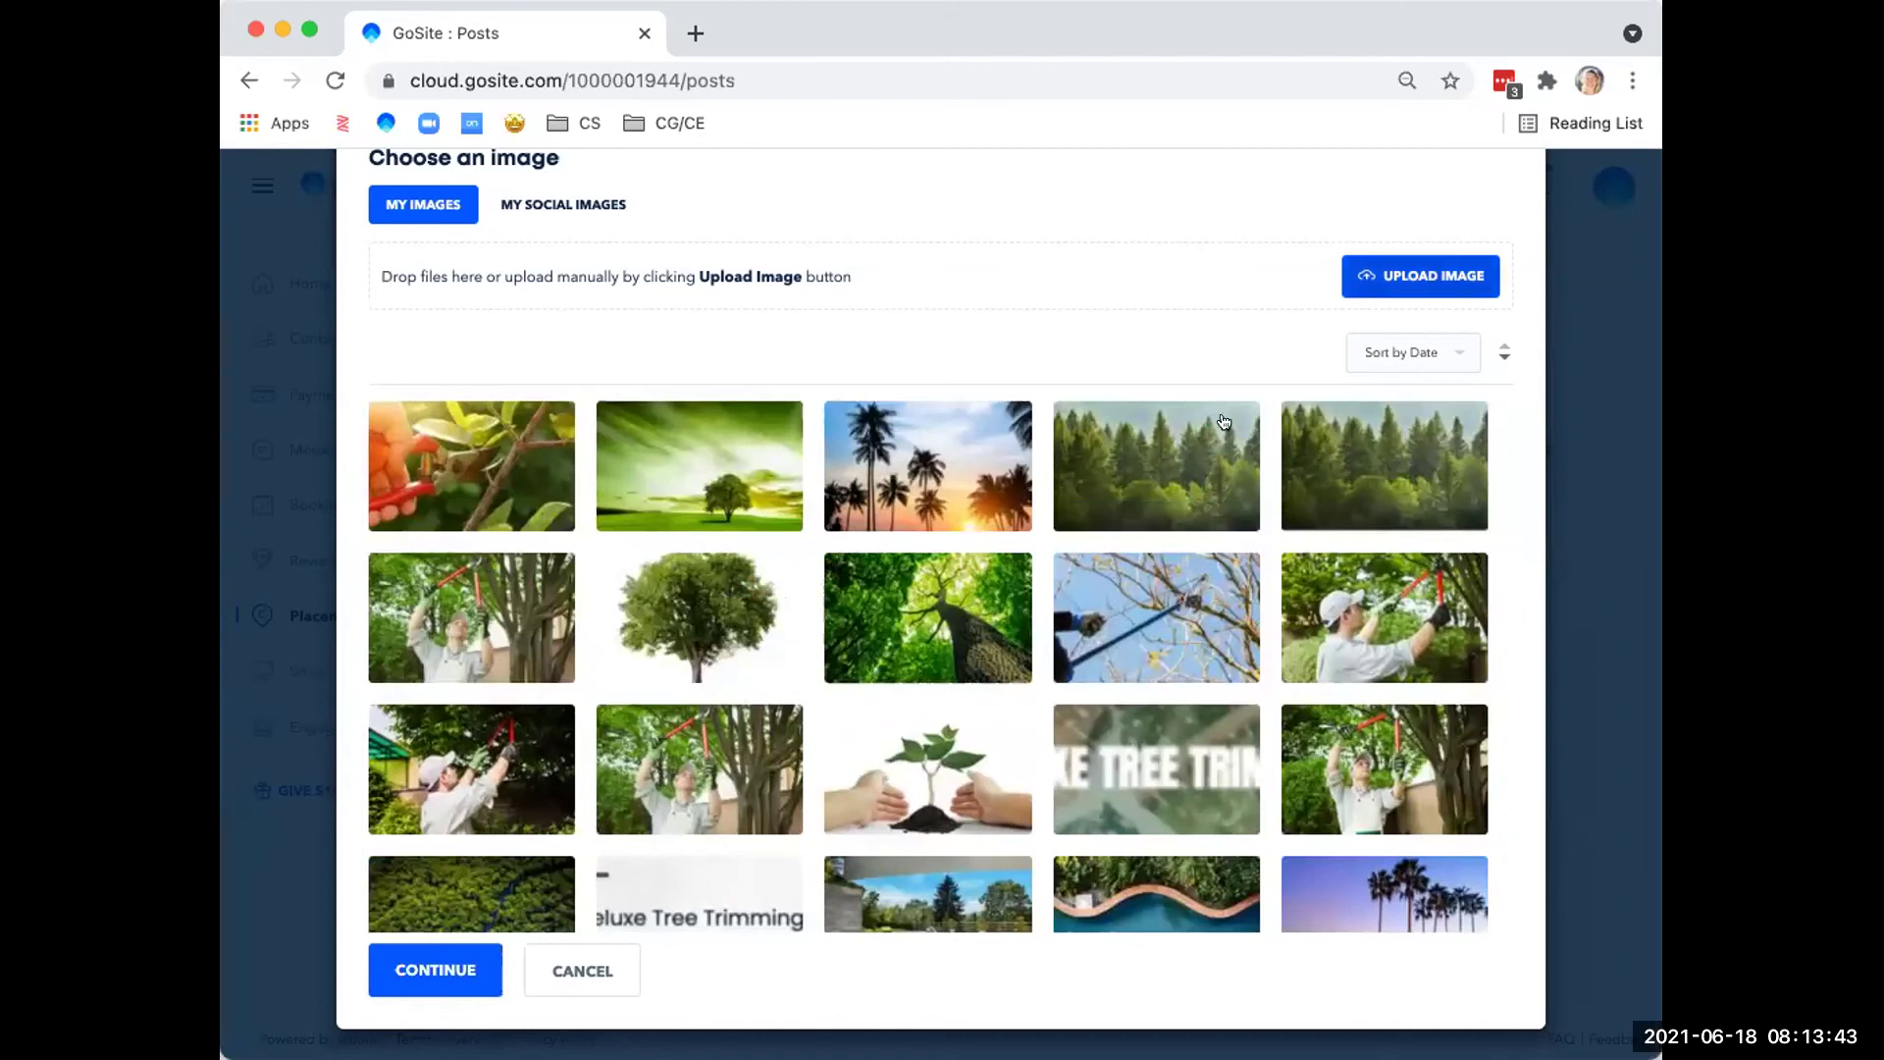
{"action": "left_click", "coordinate": [585, 969]}
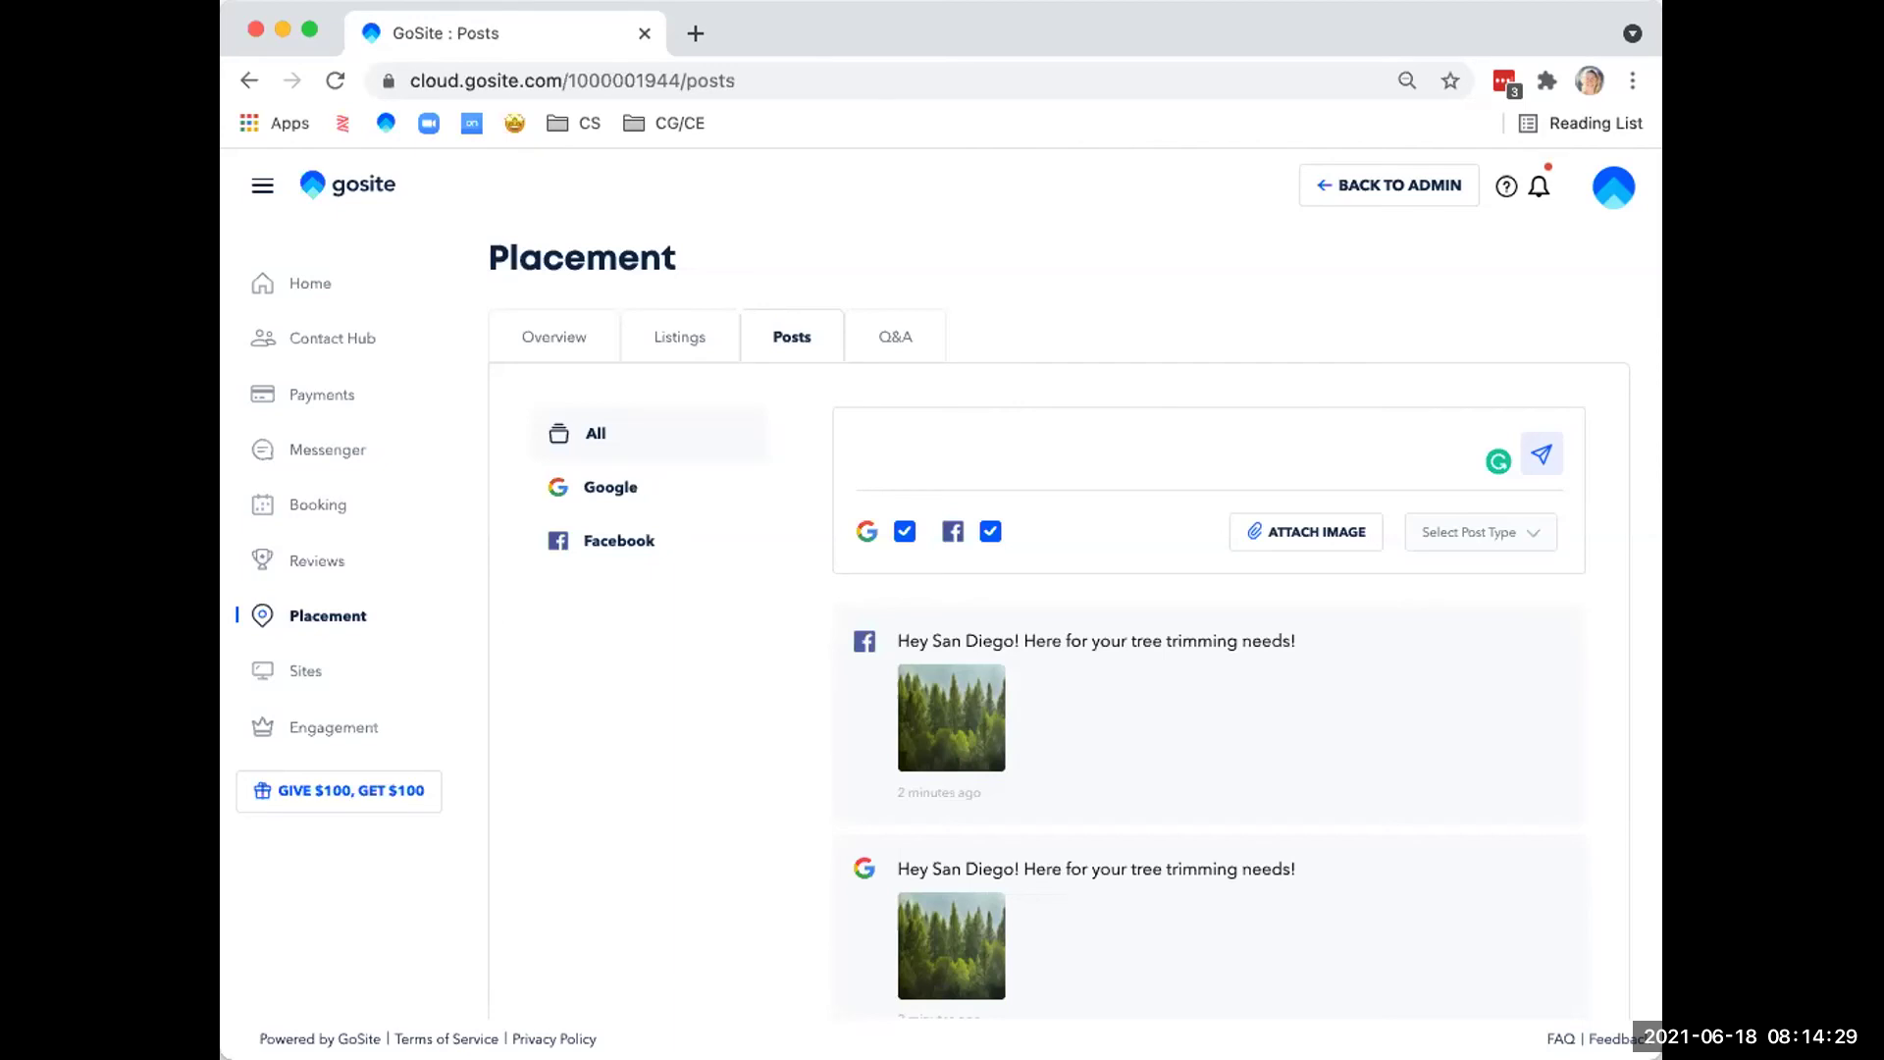
{"action": "scroll", "coordinate": [1102, 379], "scroll_direction": "down", "scroll_amount": 1}
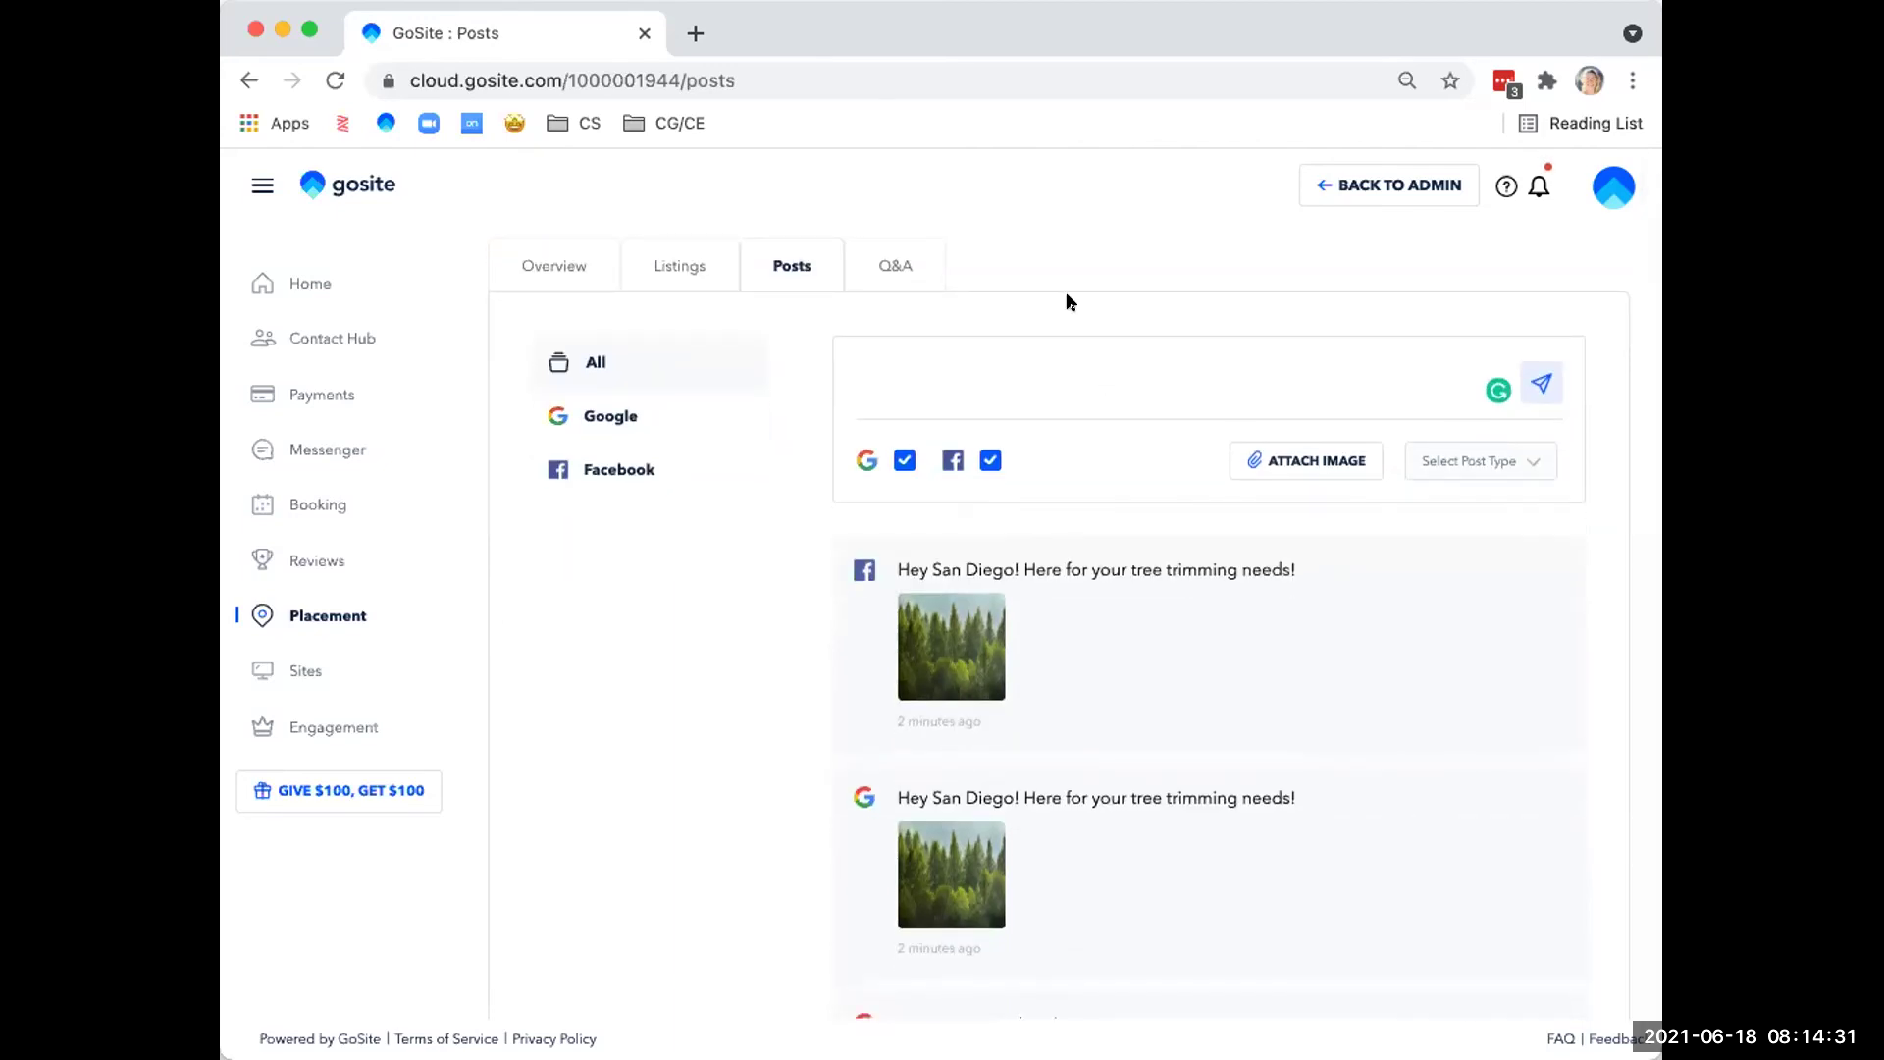
{"action": "scroll", "coordinate": [1068, 305], "scroll_direction": "down", "scroll_amount": 1}
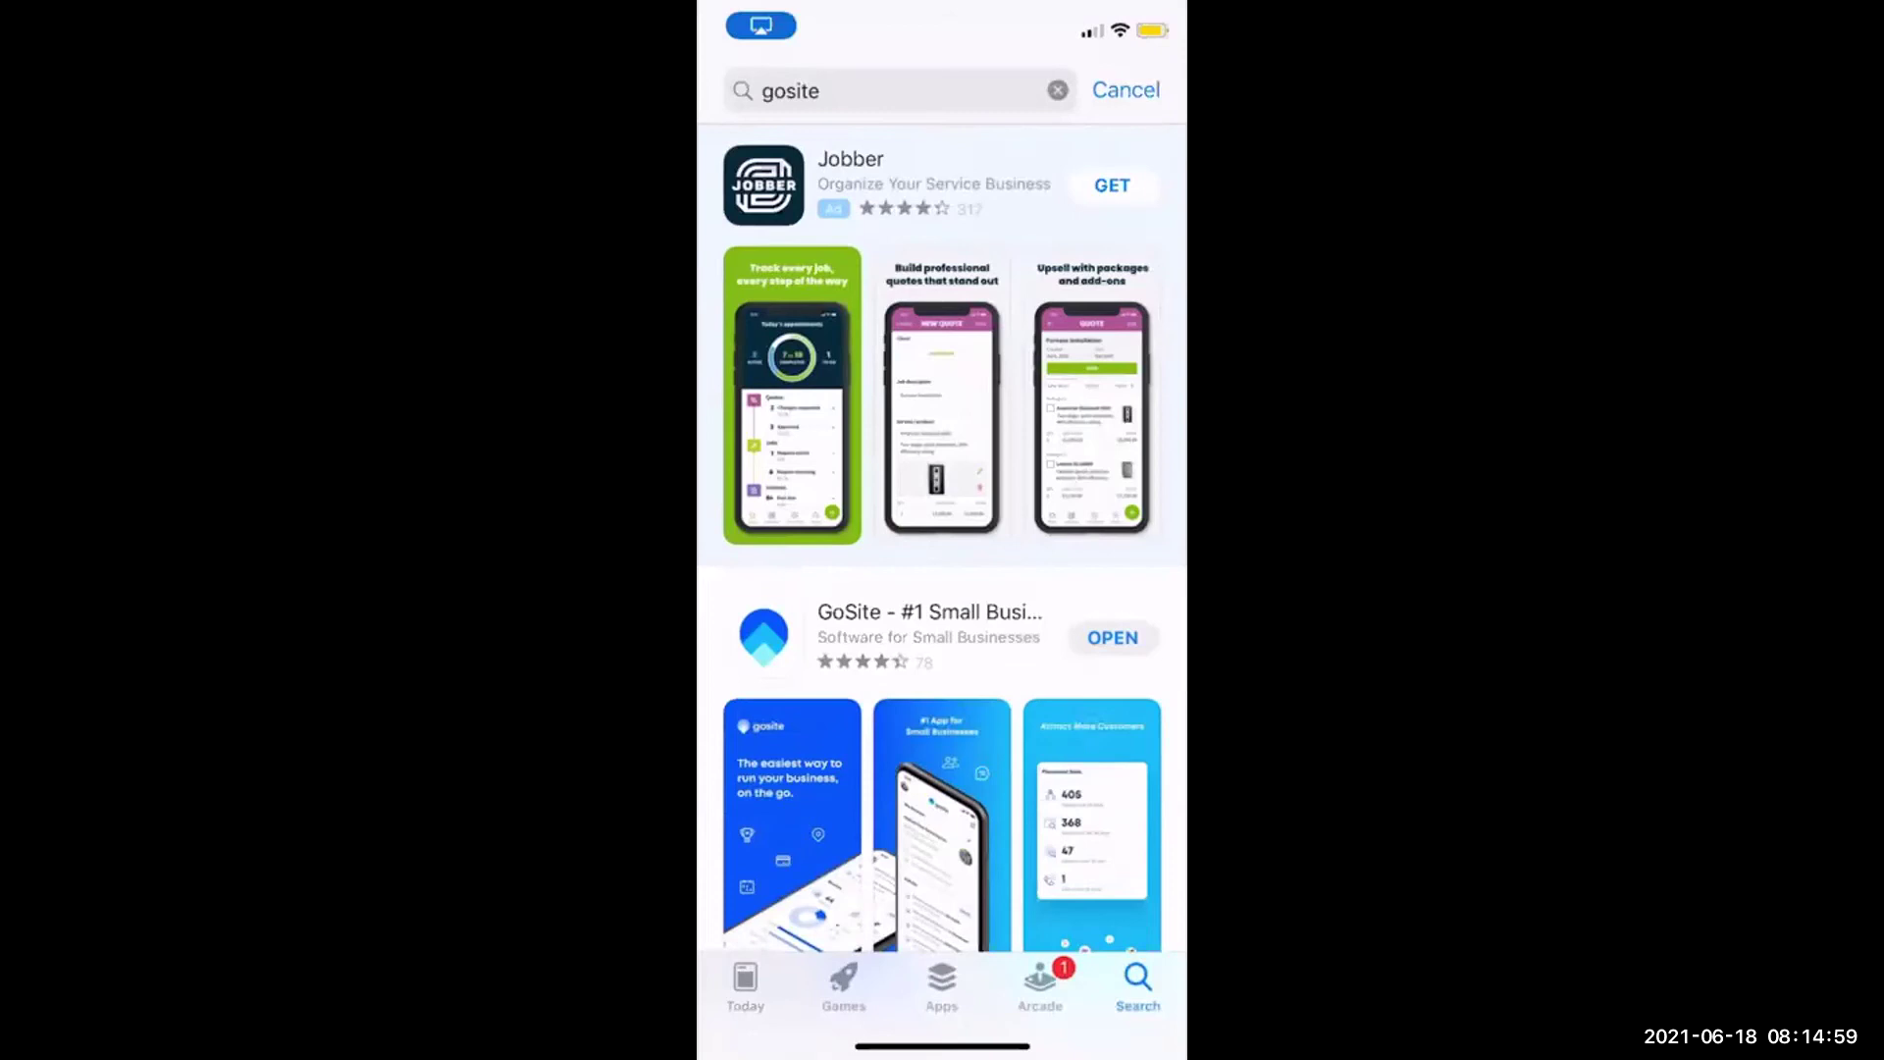
On the phone's App Store, find GoSite in the "gosite" search results, view its app page and launch the app.
{"action": "scroll", "coordinate": [942, 530], "scroll_direction": "down", "scroll_amount": 3}
{"action": "scroll", "coordinate": [942, 530], "scroll_direction": "down", "scroll_amount": 1}
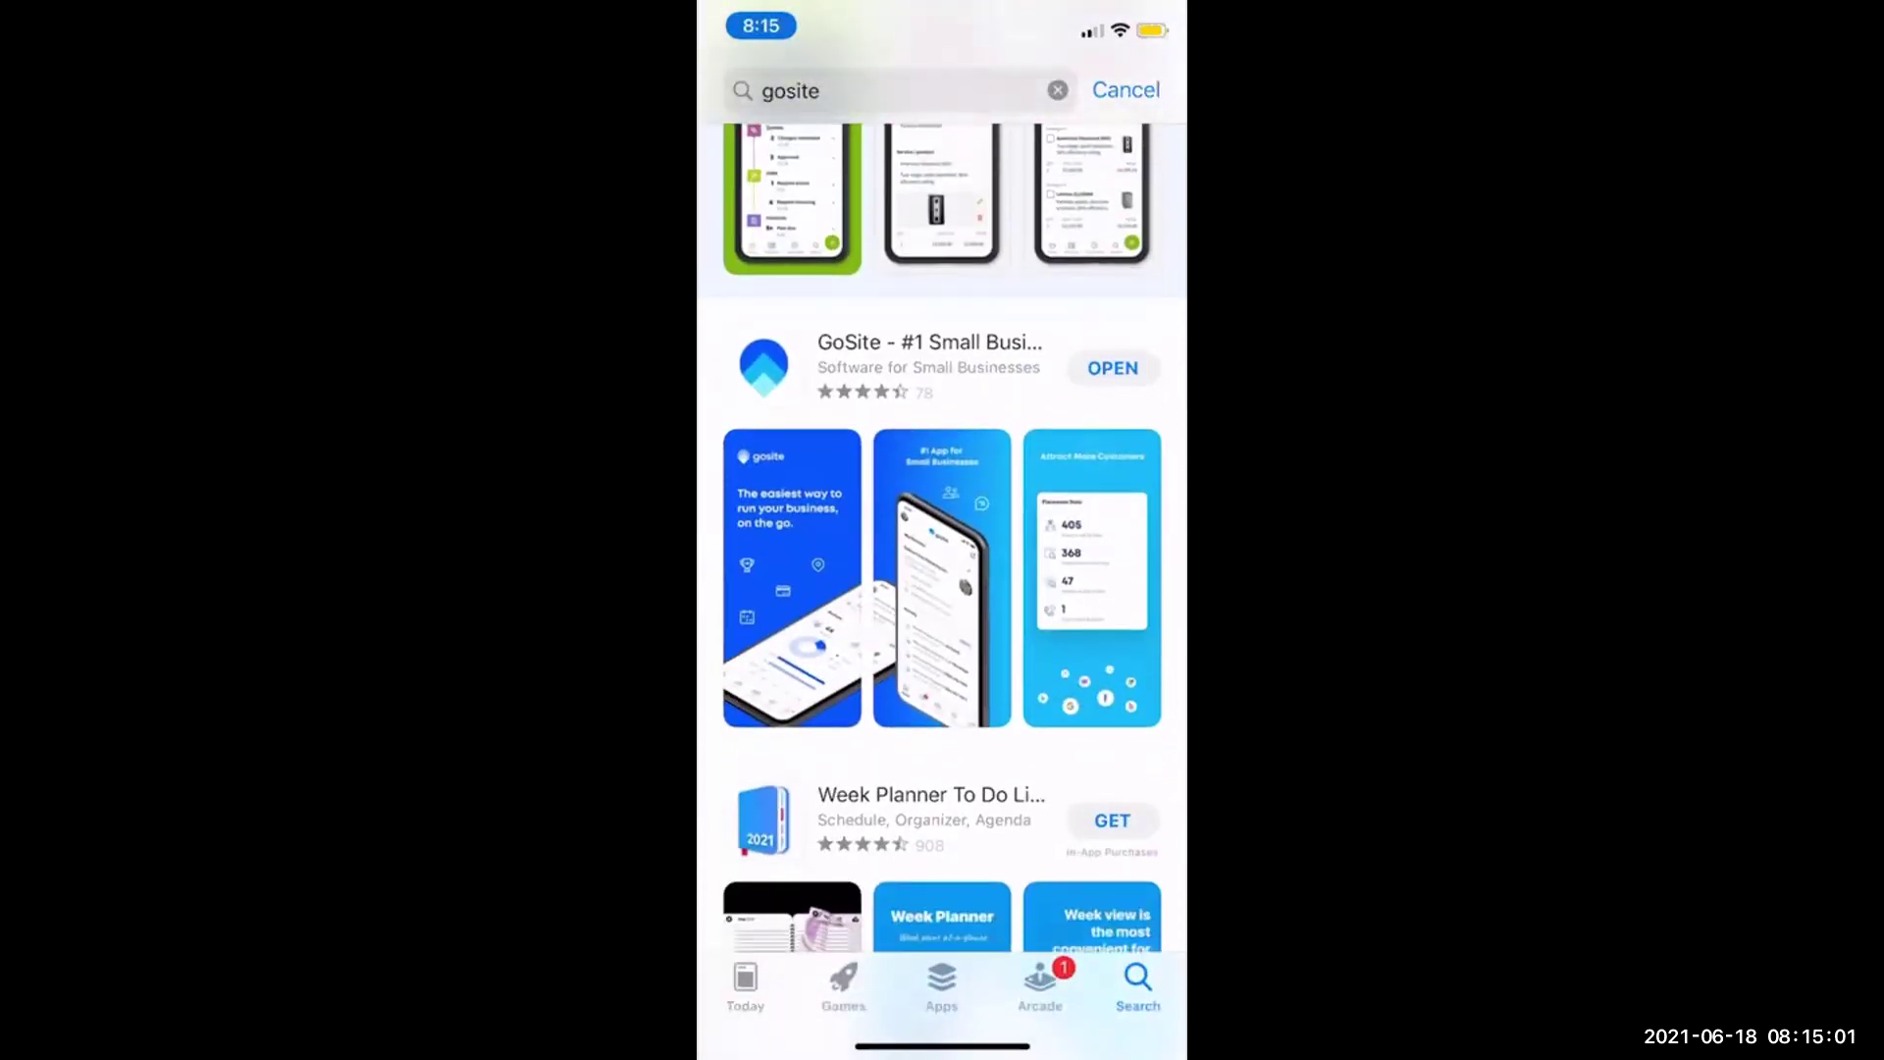
{"action": "scroll", "coordinate": [942, 530], "scroll_direction": "up", "scroll_amount": 1}
{"action": "scroll", "coordinate": [942, 530], "scroll_direction": "down", "scroll_amount": 1}
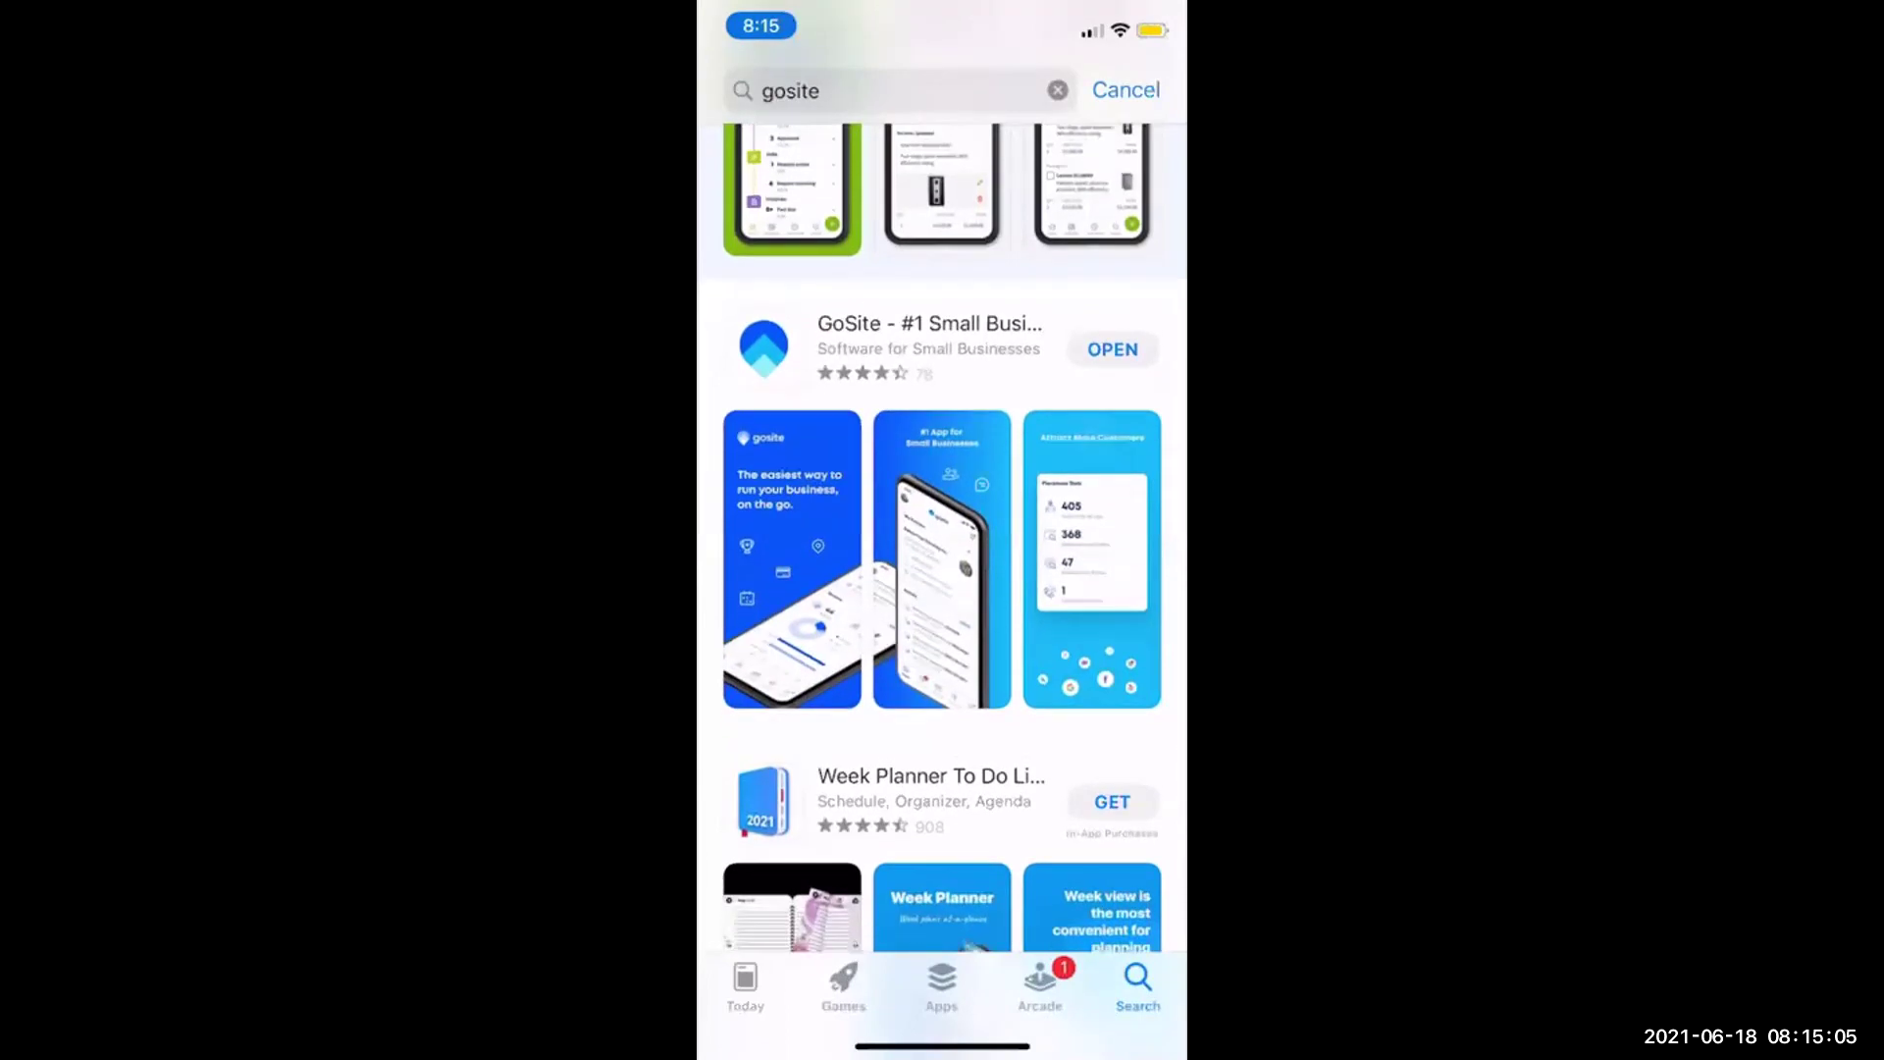
{"action": "scroll", "coordinate": [942, 530], "scroll_direction": "down", "scroll_amount": 1}
{"action": "left_click", "coordinate": [928, 343]}
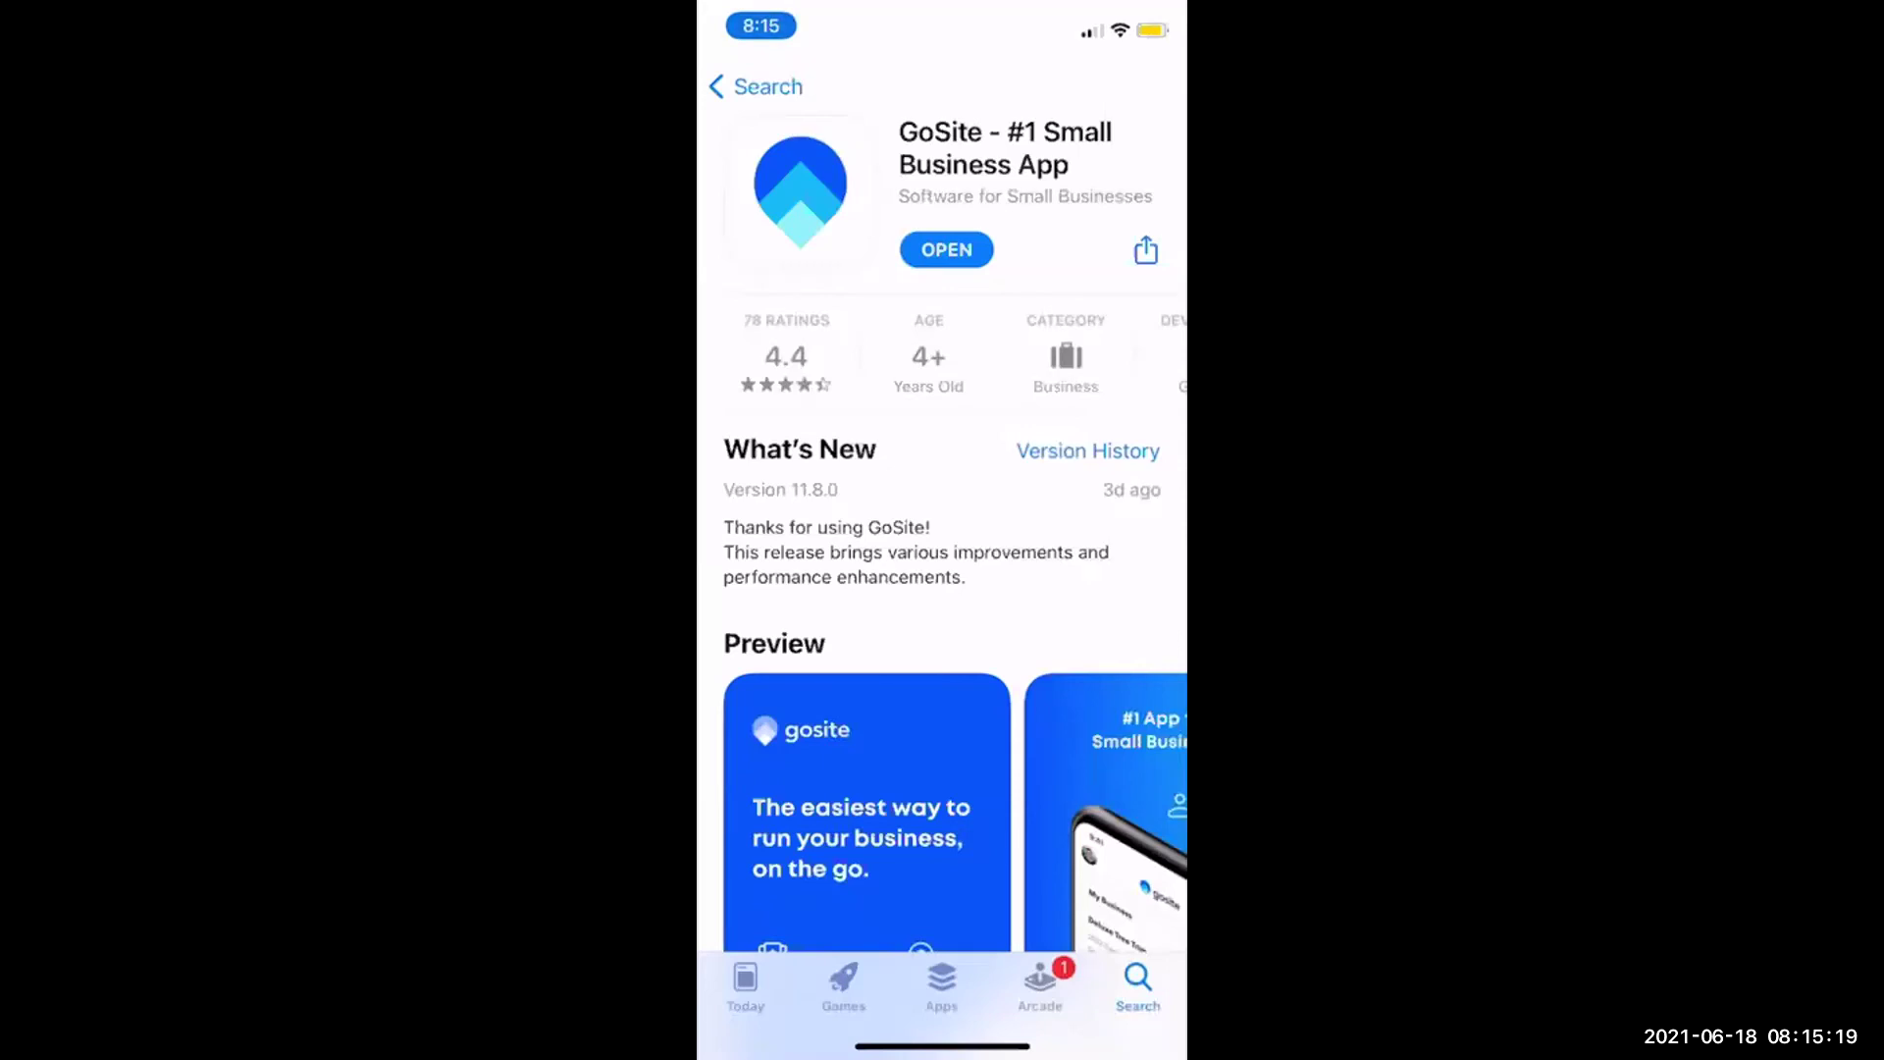
{"action": "left_click", "coordinate": [946, 249]}
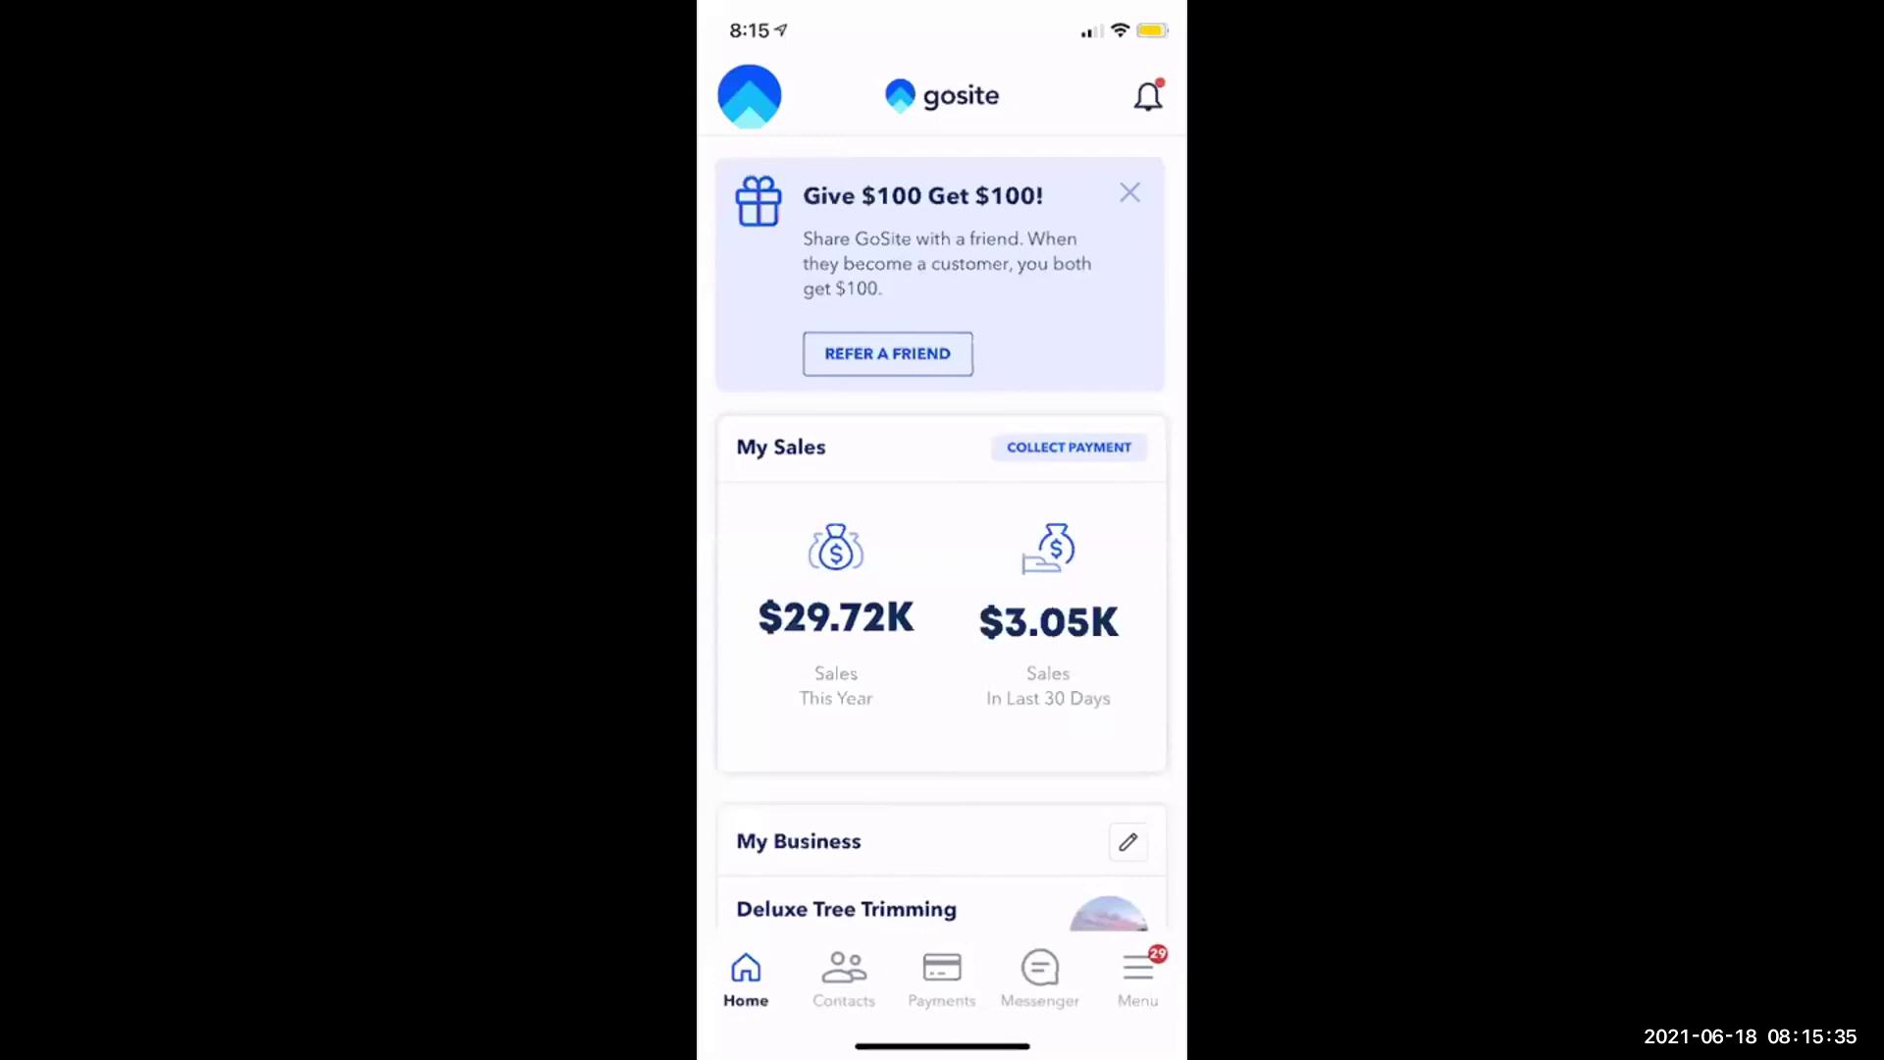
Go to Placement in the GoSite mobile app and examine the Google Insights placement stats and searches.
{"action": "left_click", "coordinate": [1138, 978]}
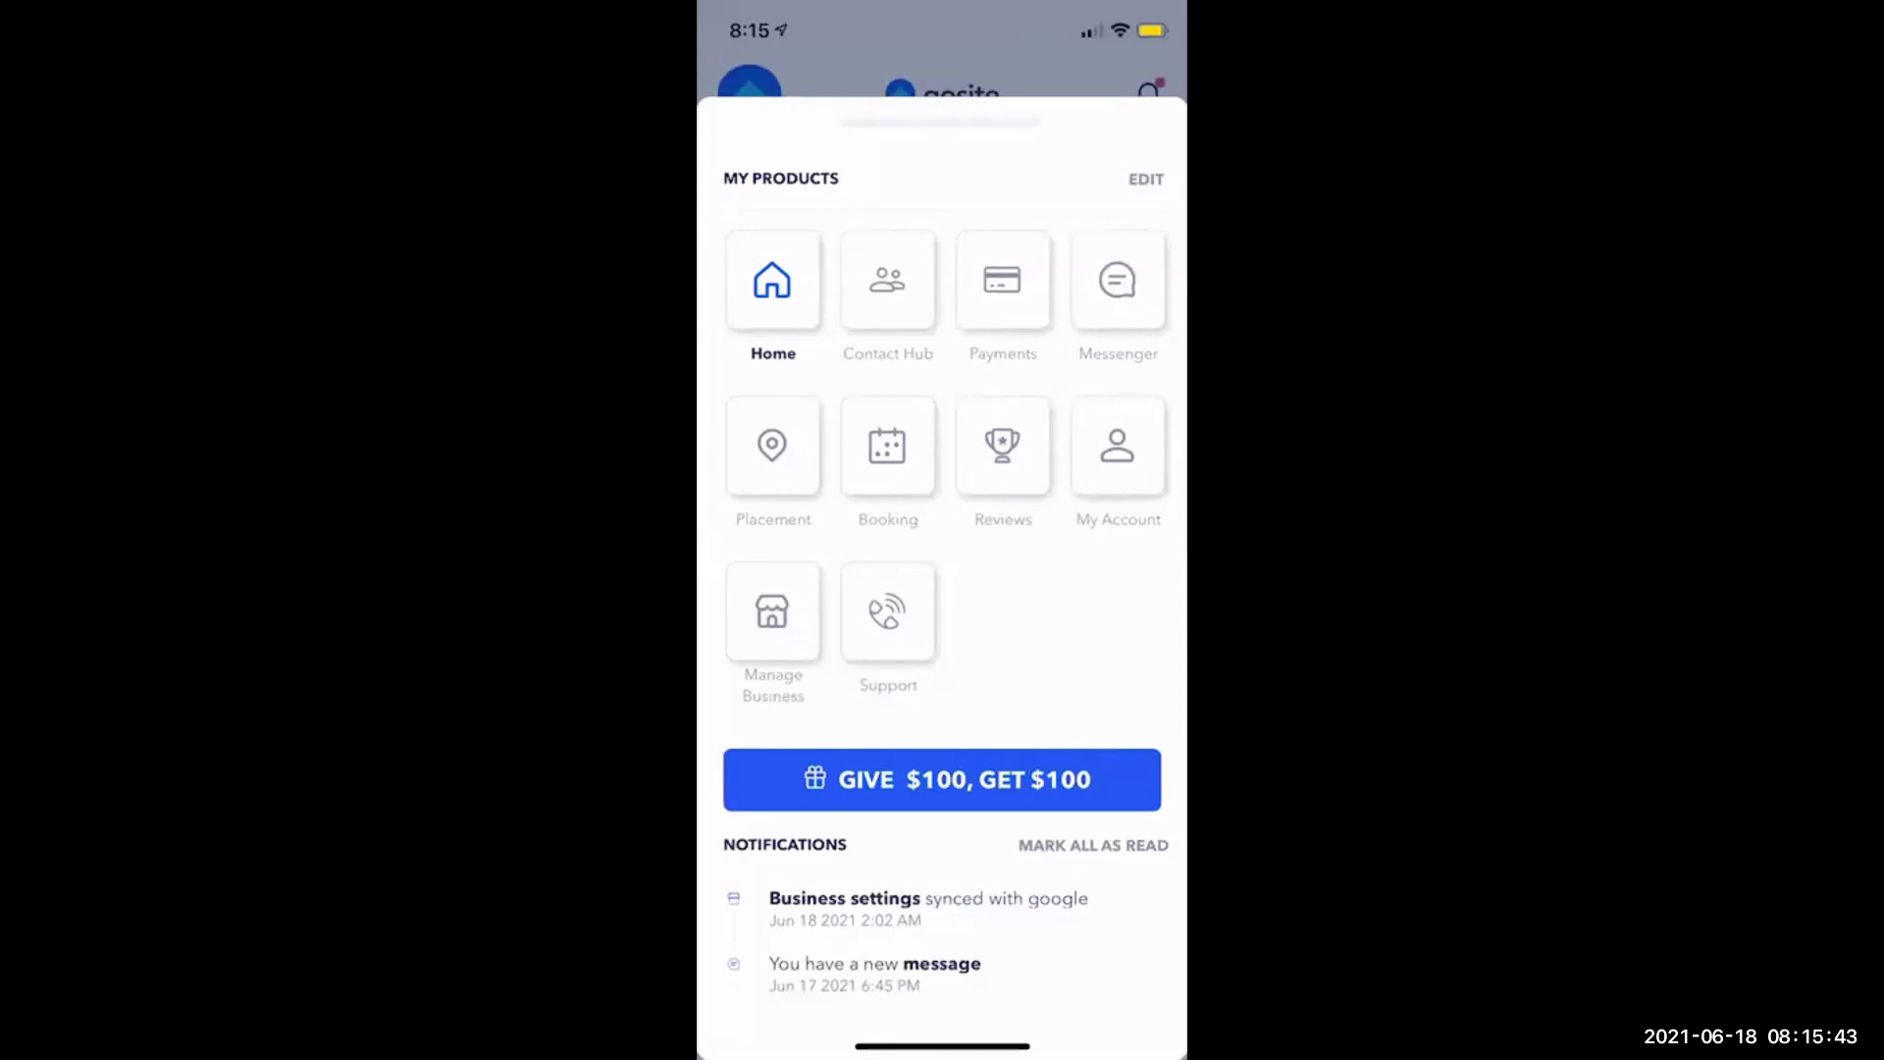
{"action": "left_click", "coordinate": [772, 447]}
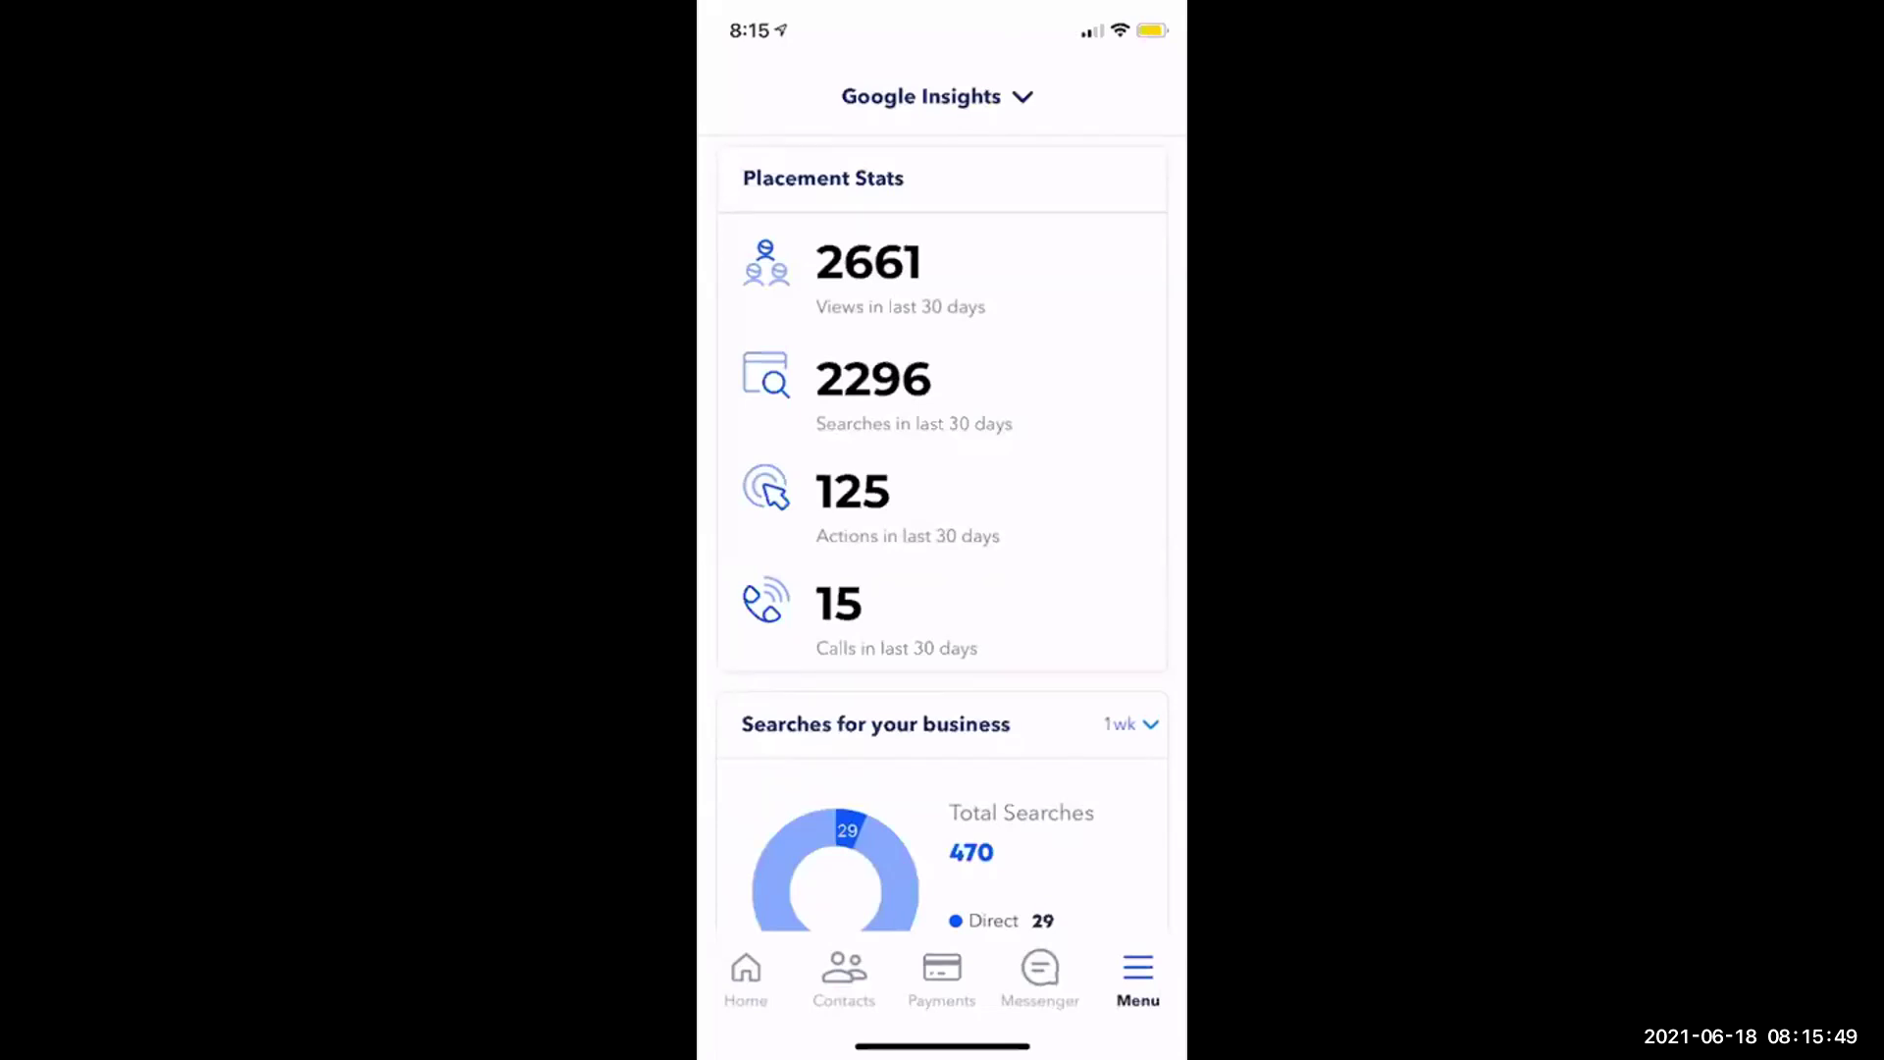
{"action": "scroll", "coordinate": [942, 540], "scroll_direction": "down", "scroll_amount": 5}
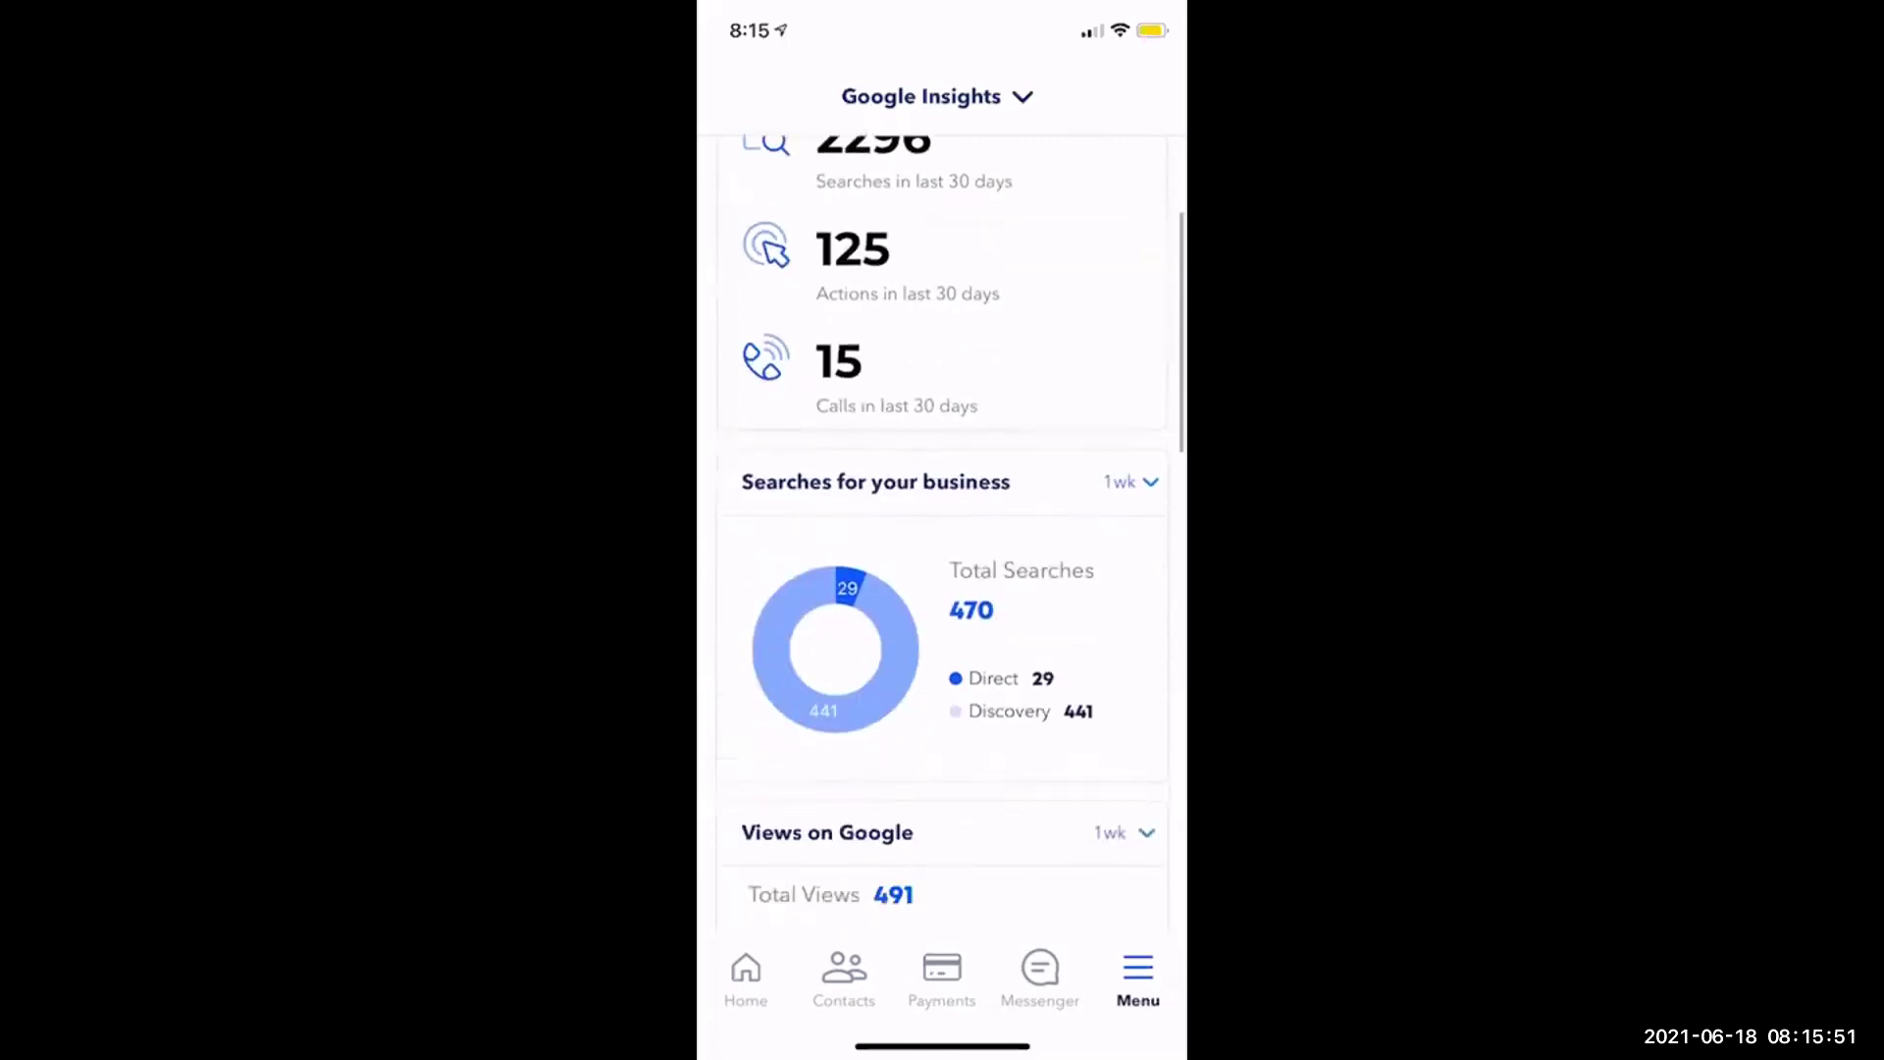
{"action": "scroll", "coordinate": [942, 539], "scroll_direction": "up", "scroll_amount": 5}
{"action": "scroll", "coordinate": [942, 540], "scroll_direction": "up", "scroll_amount": 2}
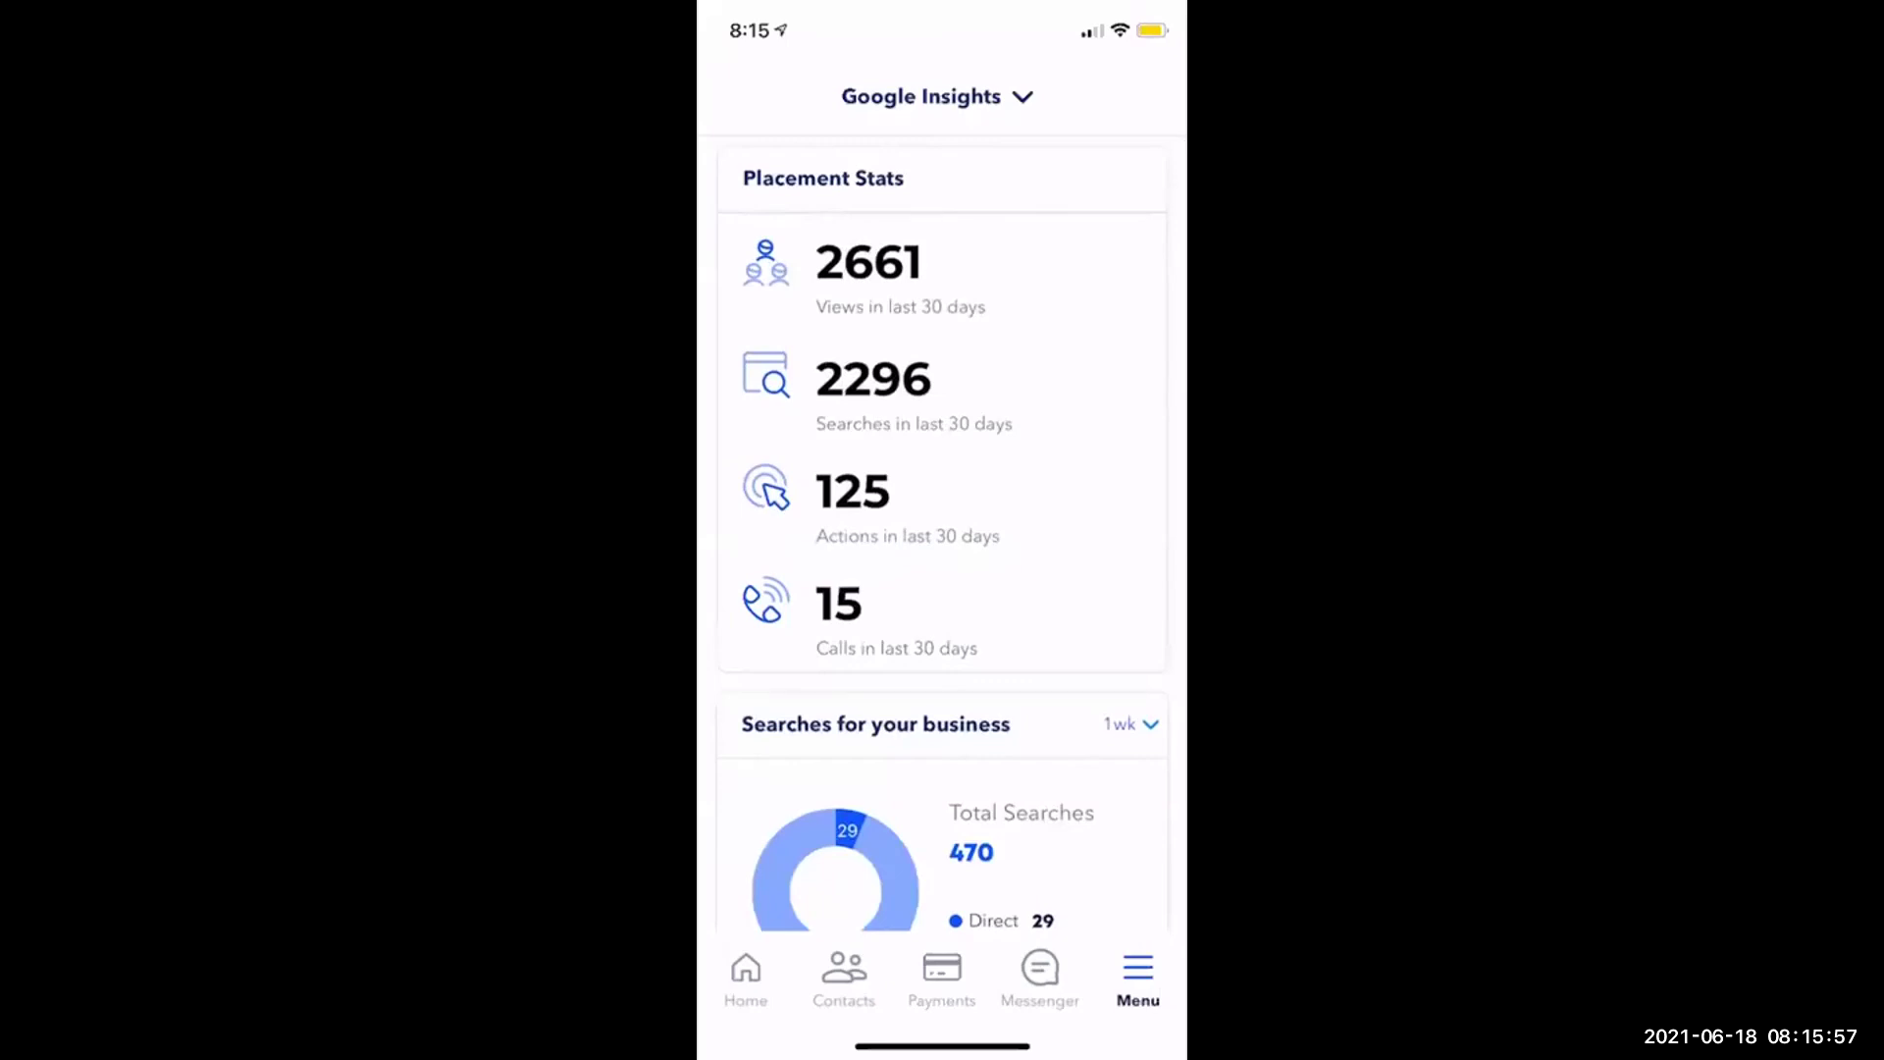
Switch from Google Insights to the Placement posts and start writing a new post.
{"action": "left_click", "coordinate": [937, 97]}
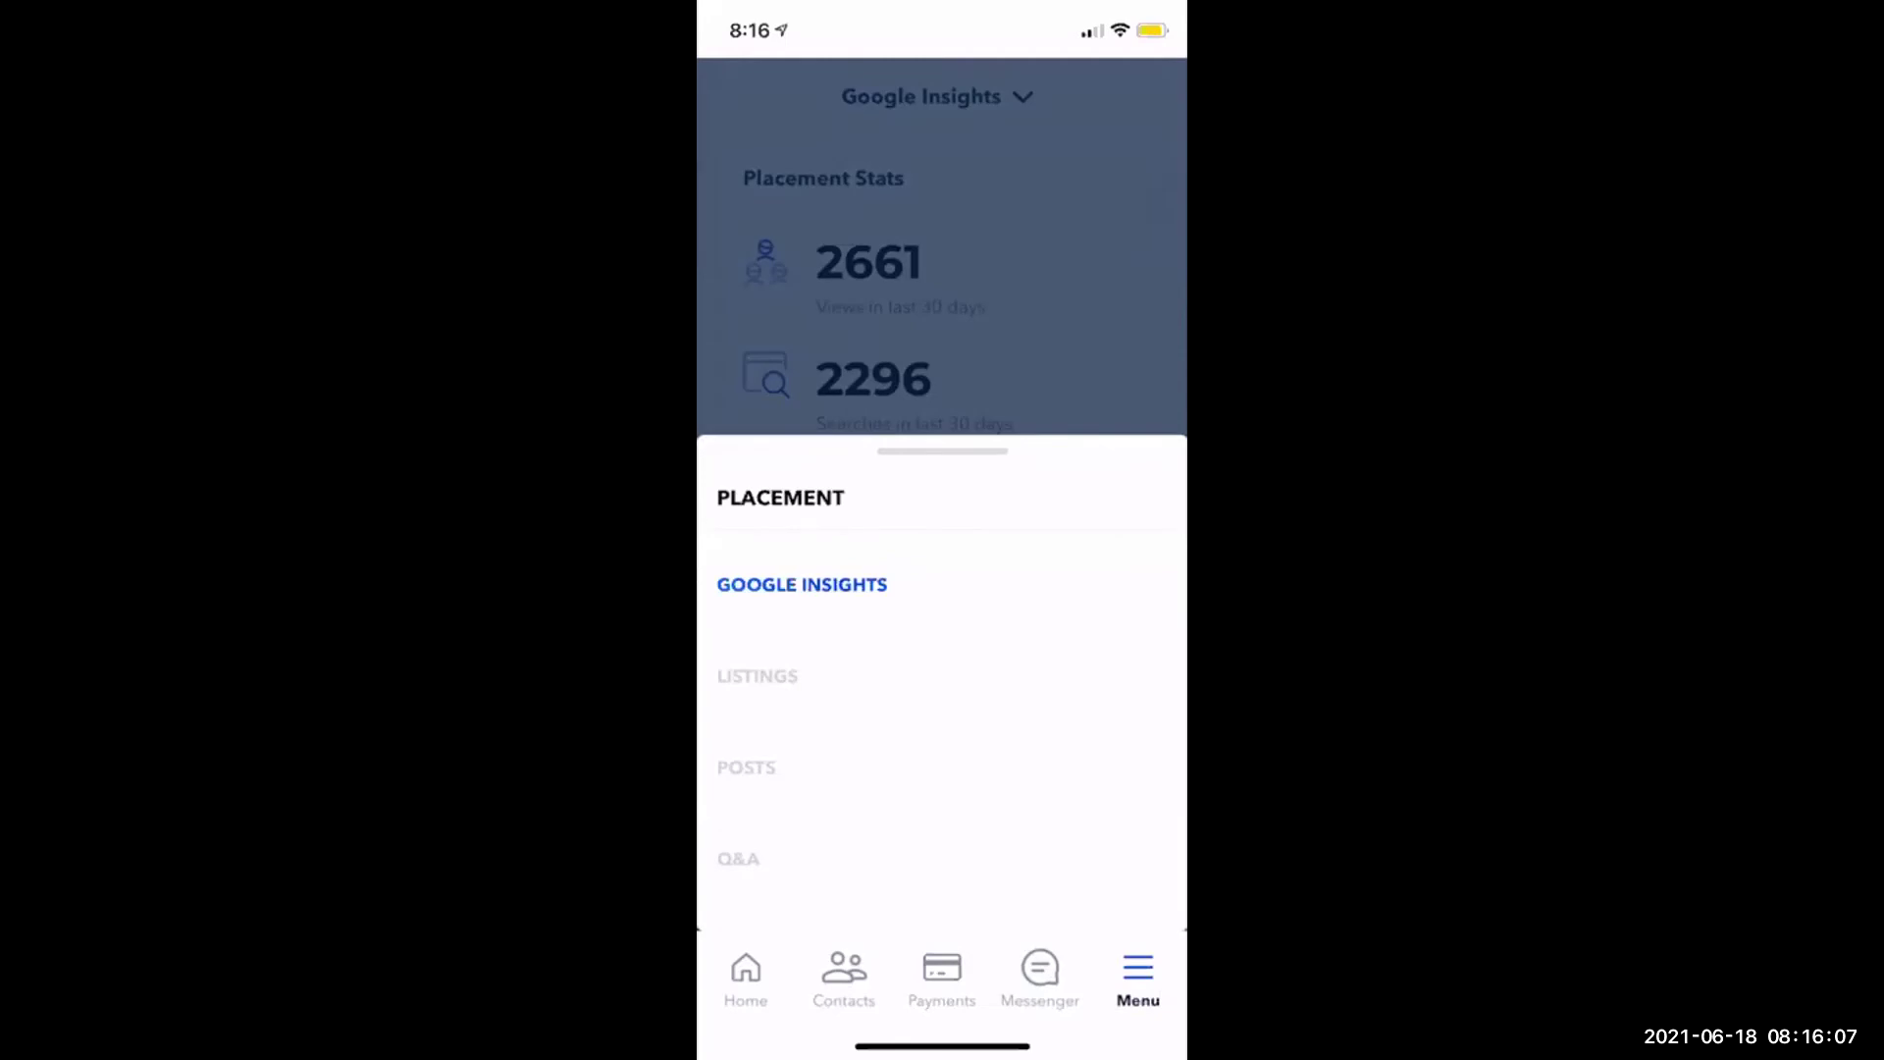
{"action": "left_click", "coordinate": [746, 766]}
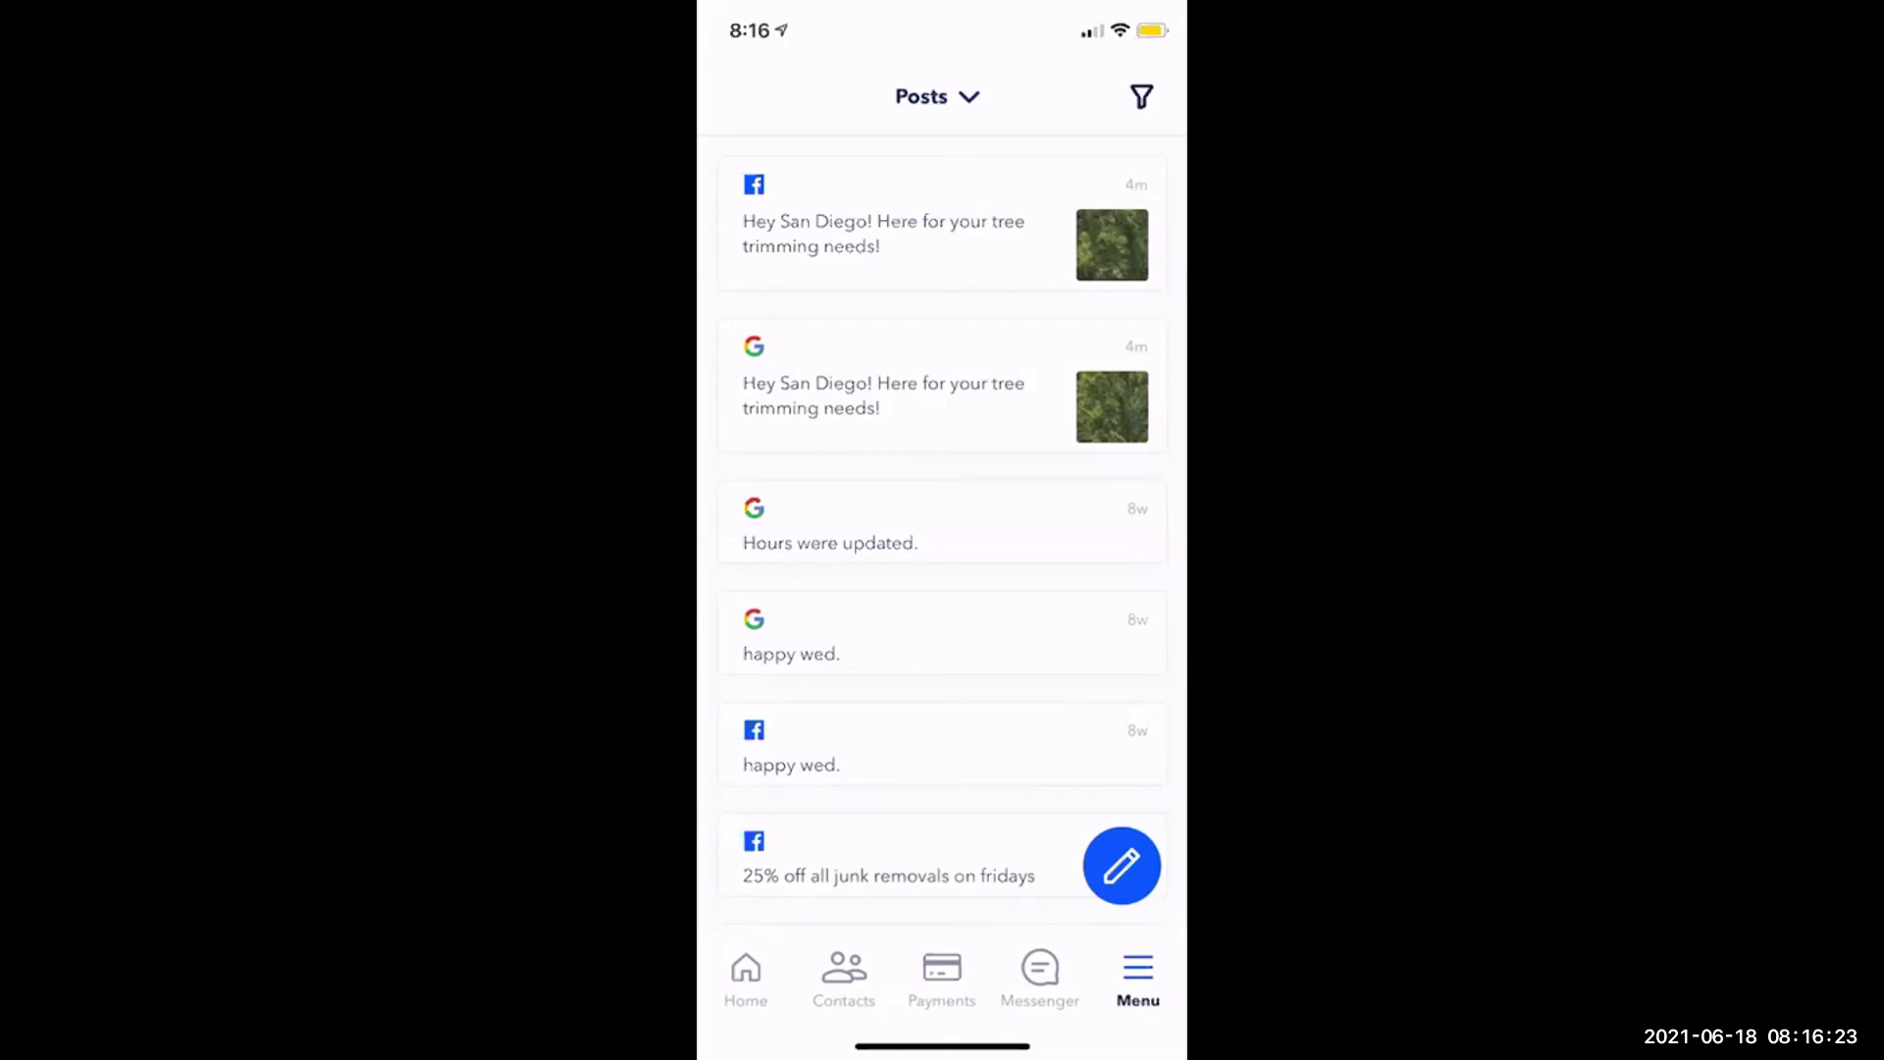
{"action": "left_click", "coordinate": [1122, 865]}
{"action": "left_click", "coordinate": [1084, 717]}
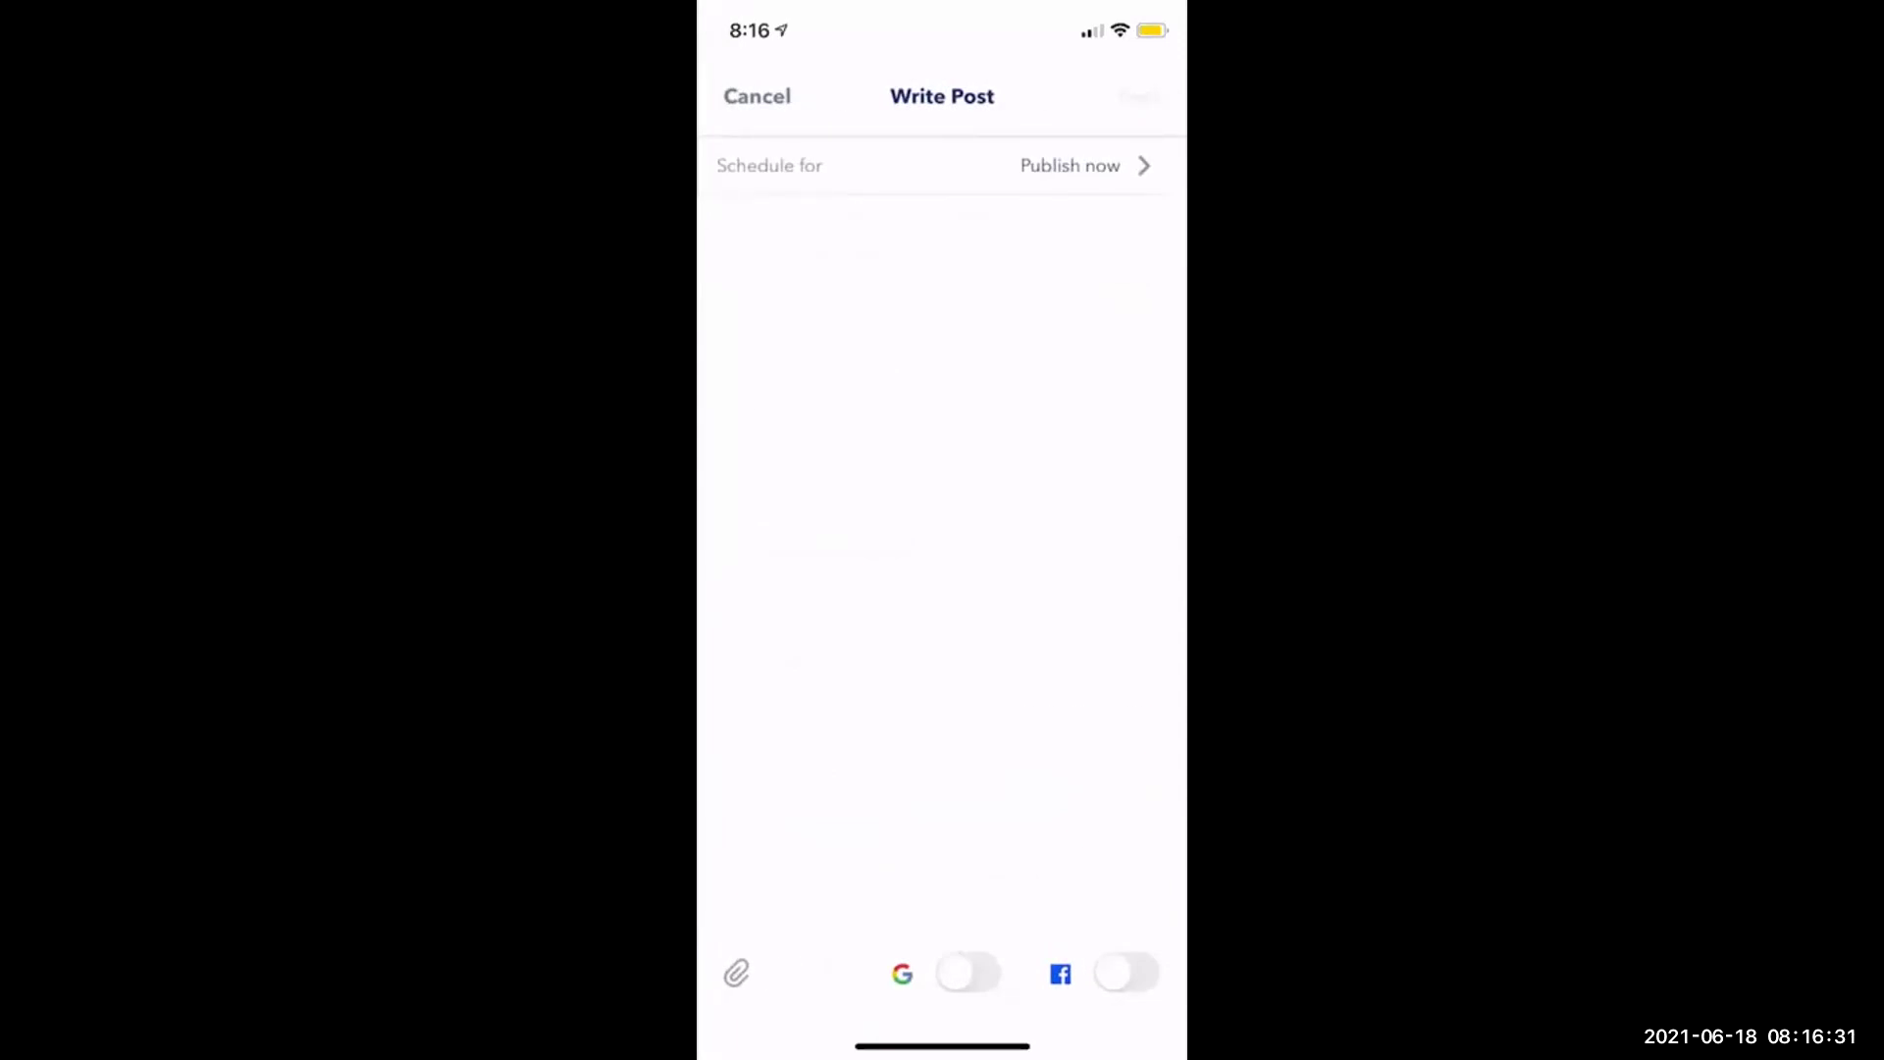
Write "Hey San Diego! We are here for your tree trimming needs, call us today!" as the post text and enable both Google and Facebook.
{"action": "left_click", "coordinate": [724, 219]}
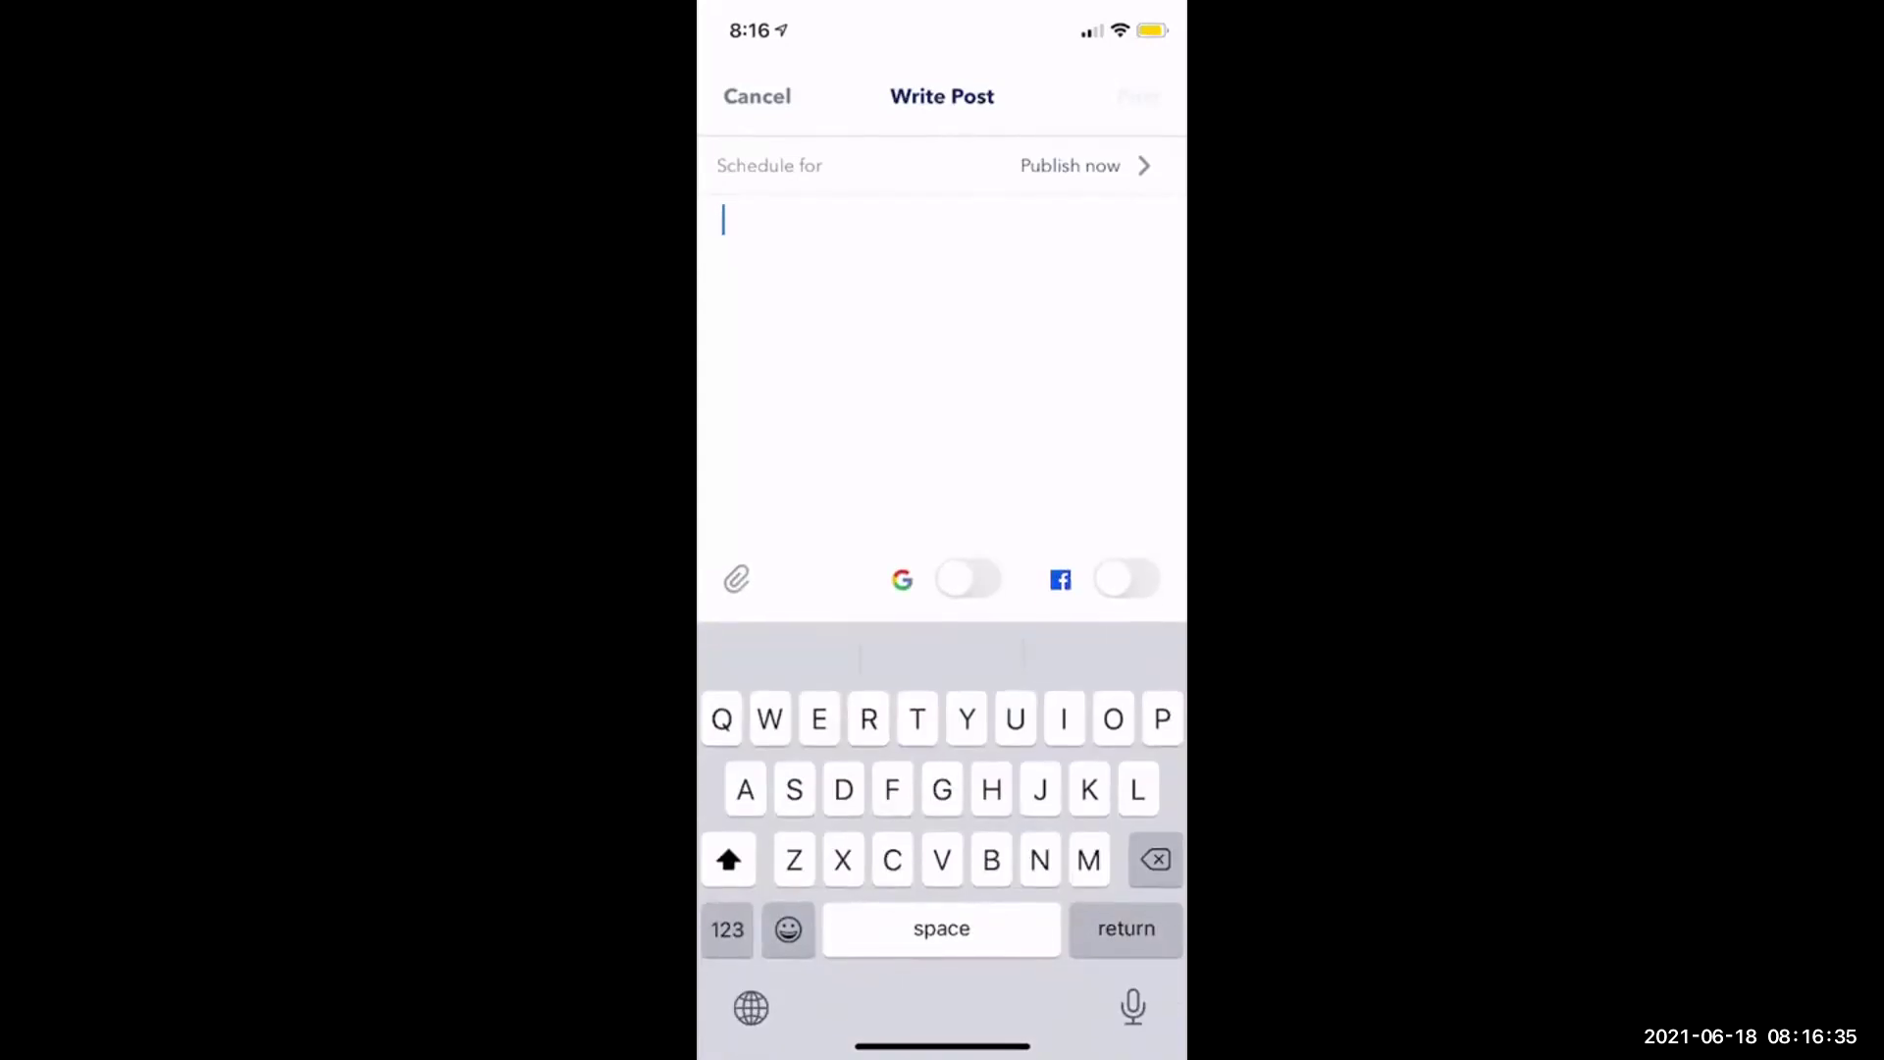
{"action": "type", "text": "Hey San "}
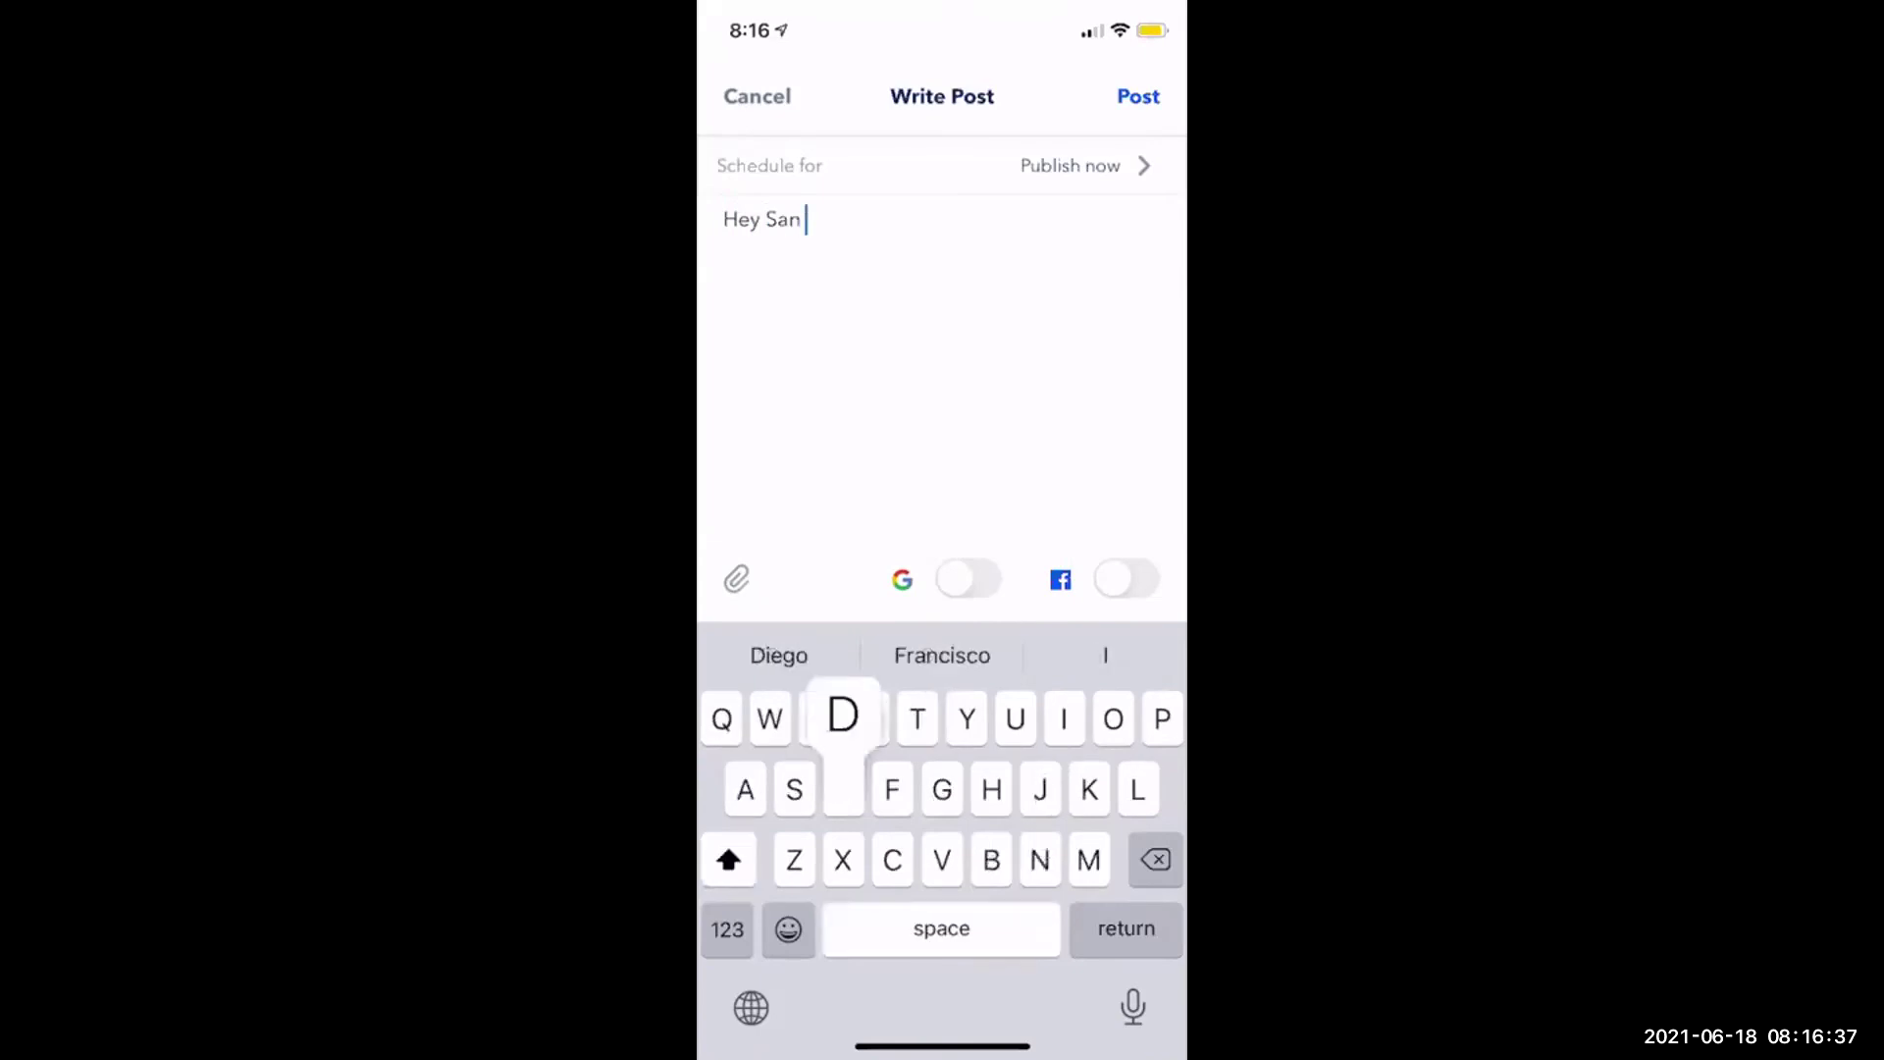
{"action": "type", "text": "Diego! "}
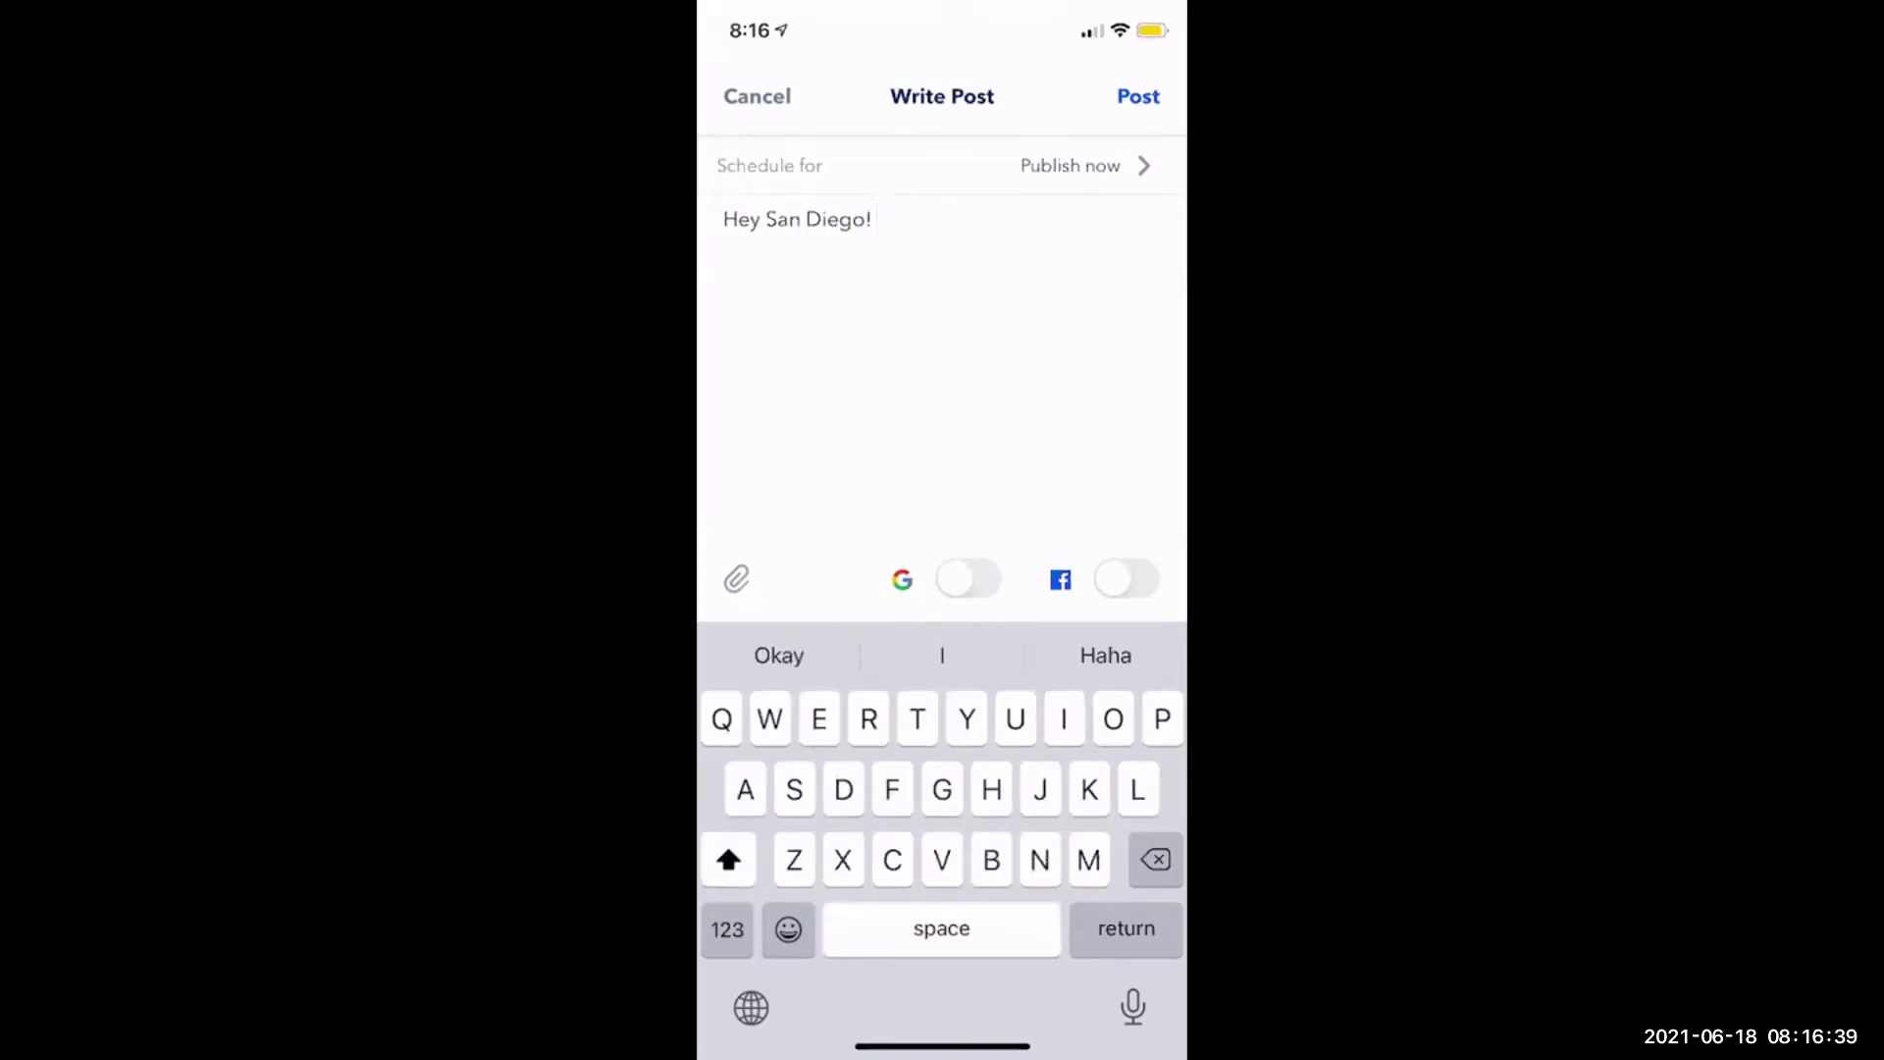
{"action": "type", "text": "We are"}
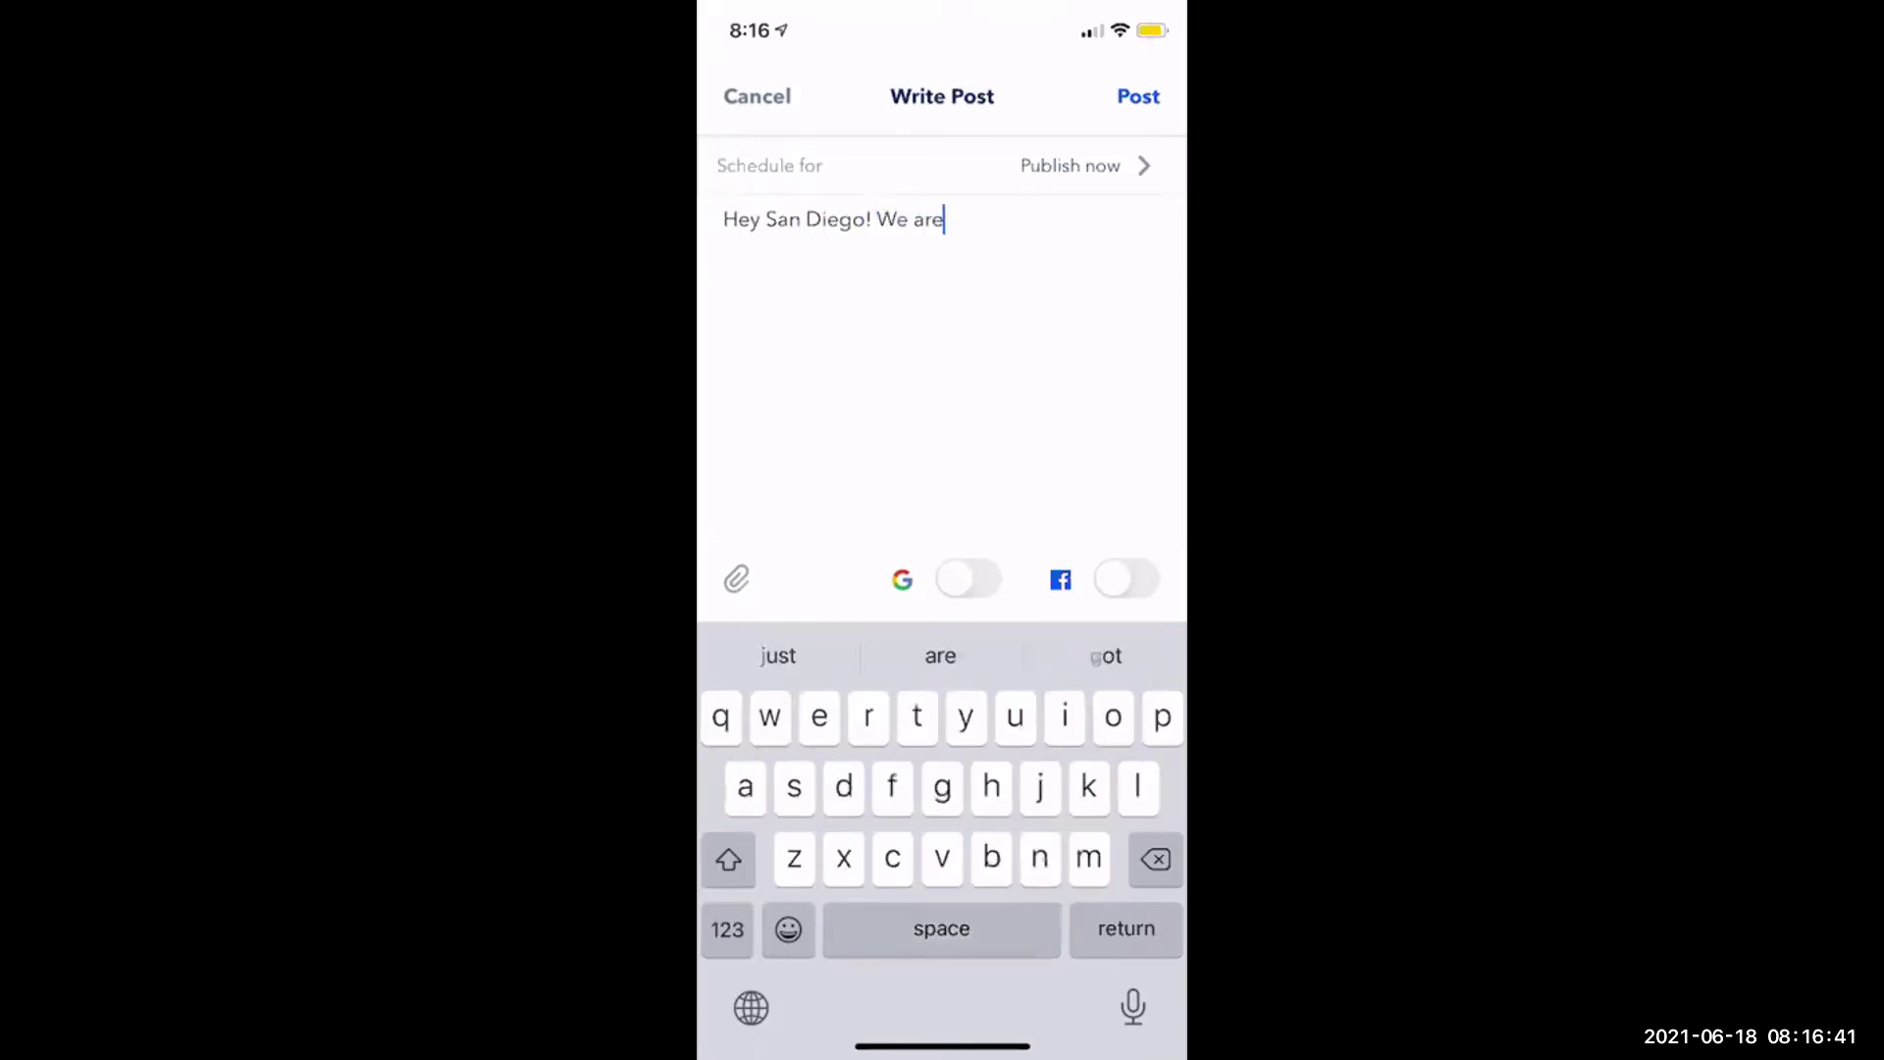
{"action": "type", "text": " here for your"}
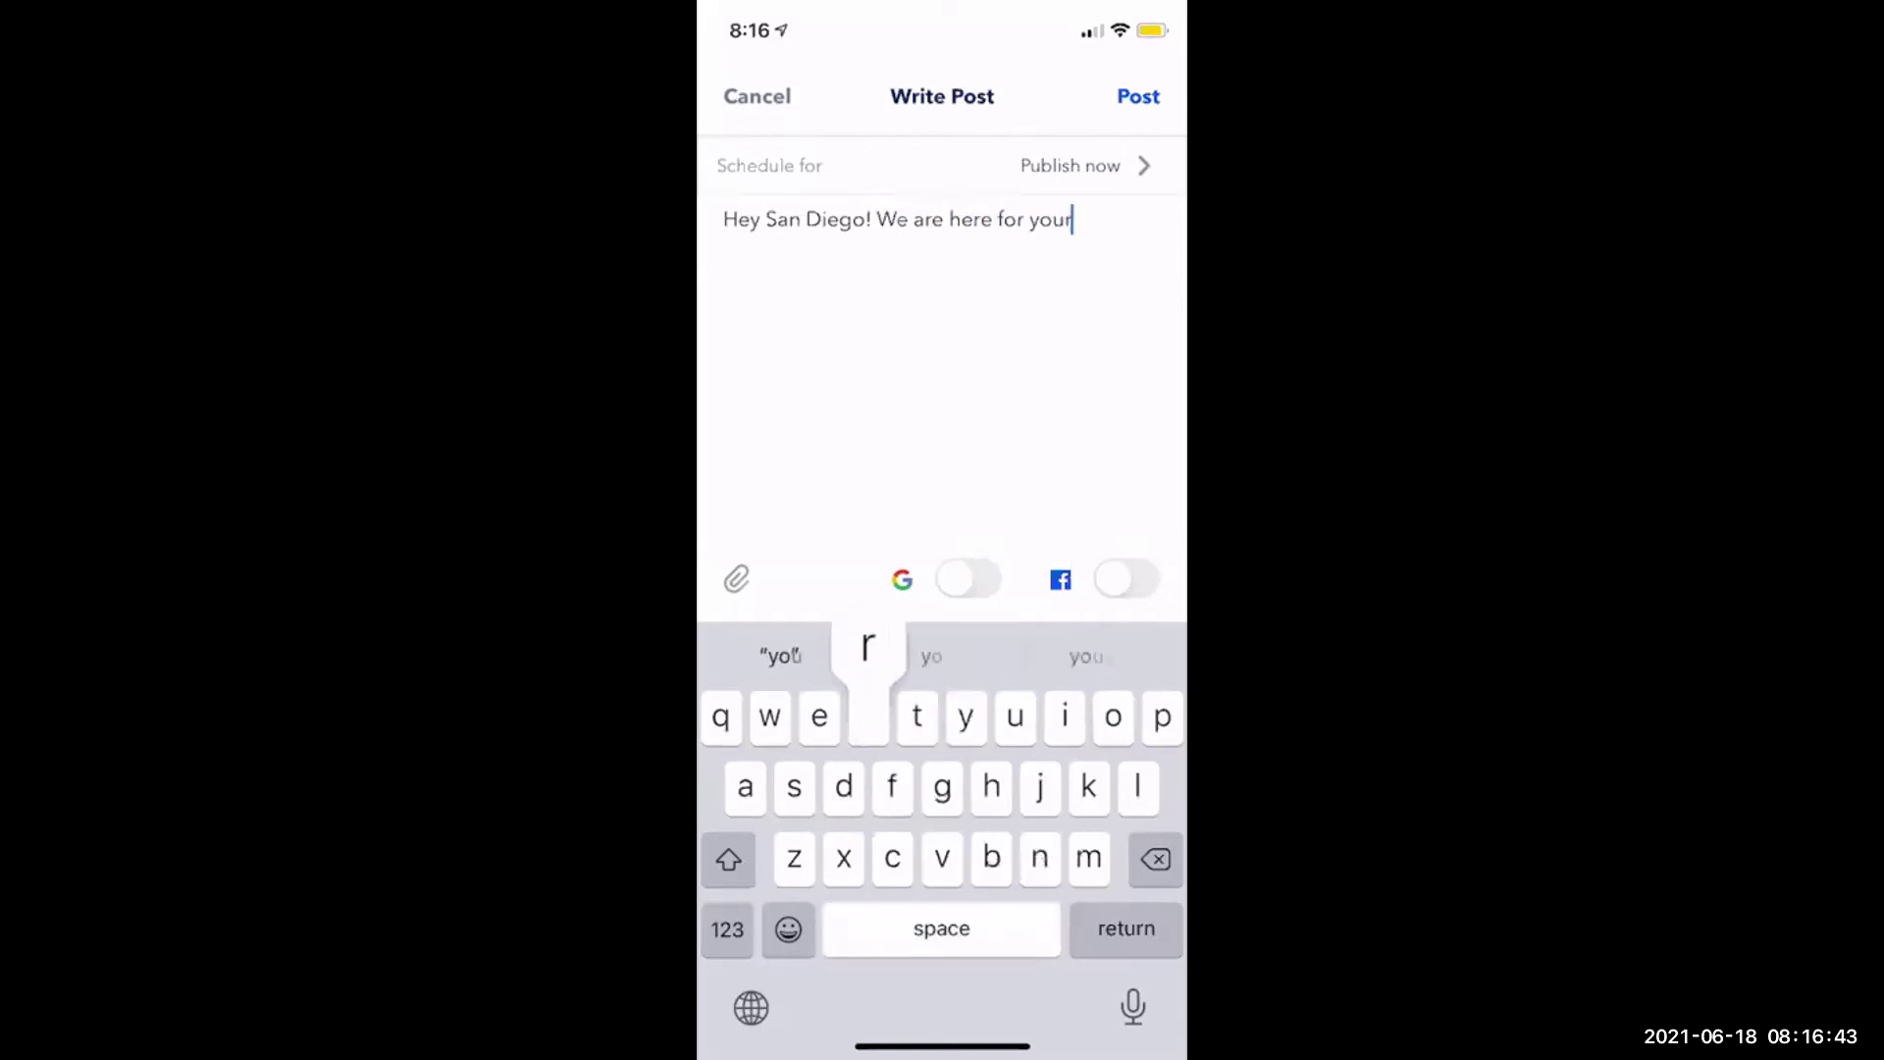
{"action": "type", "text": " tree trim"}
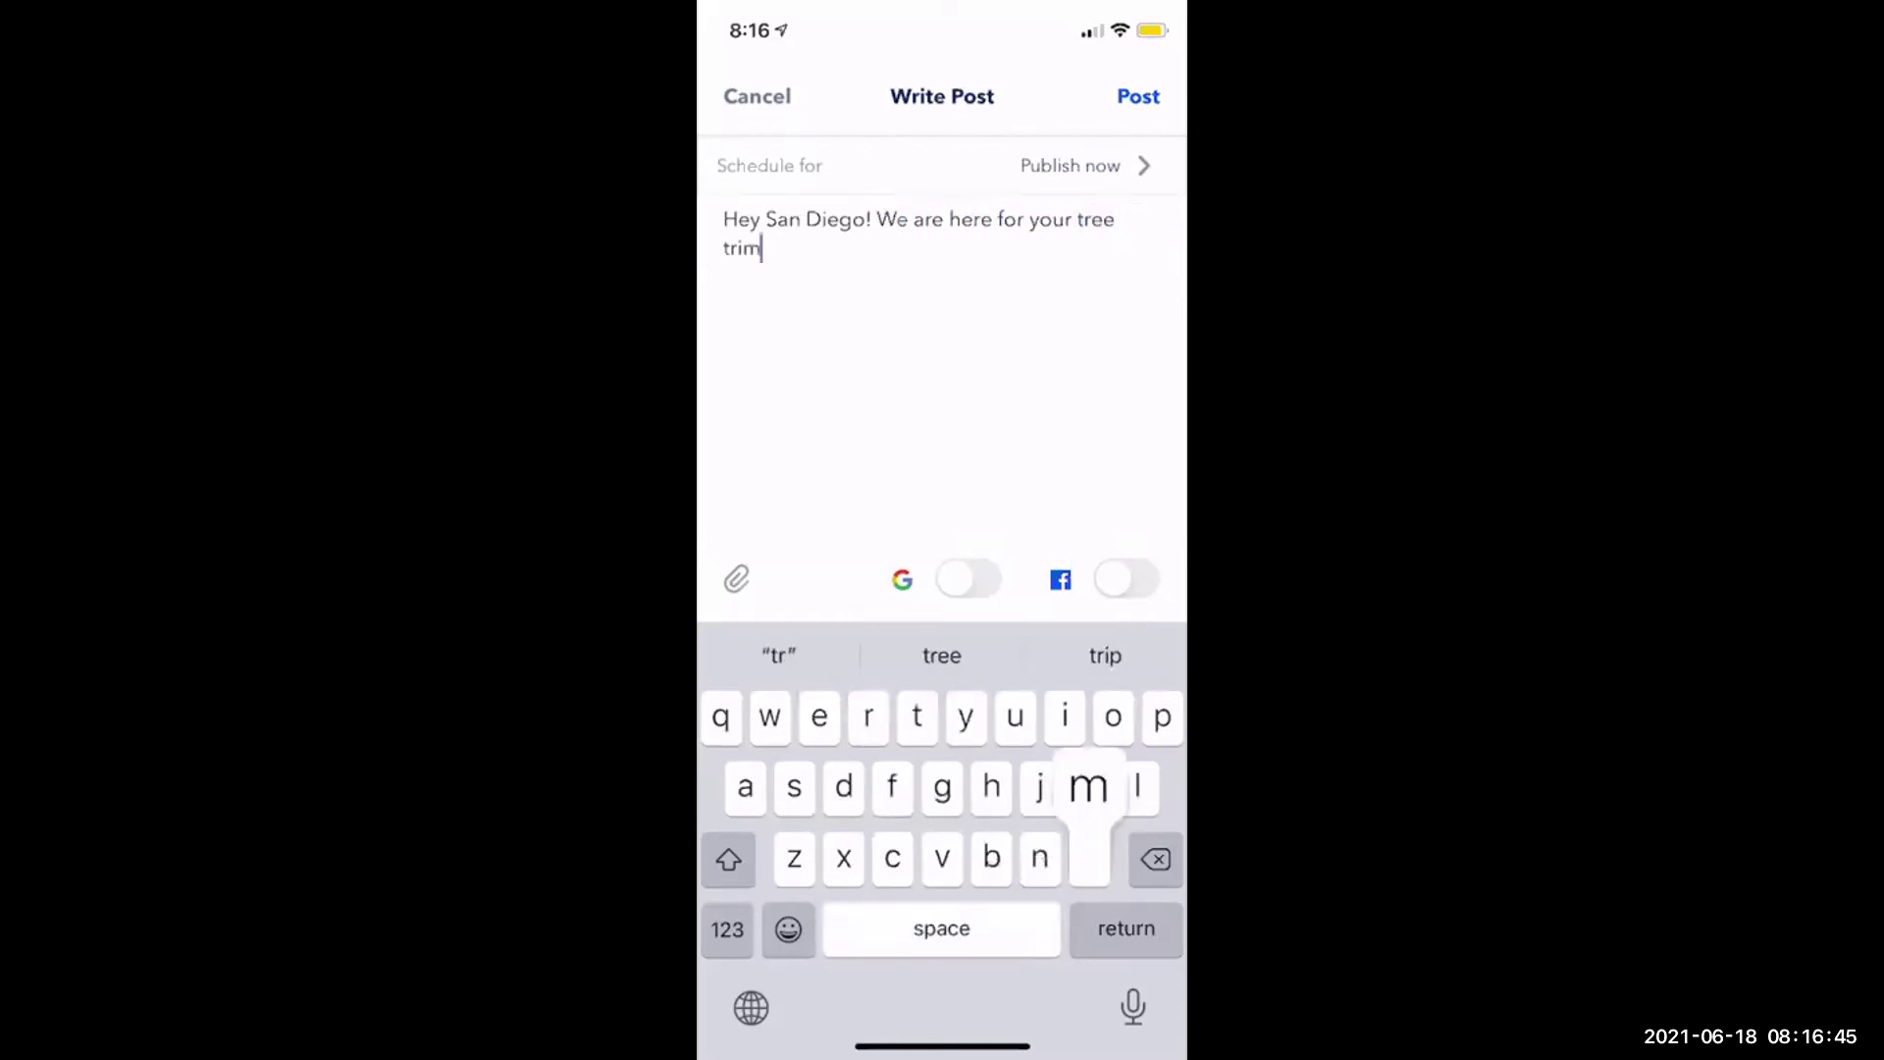
{"action": "type", "text": "ming needs, "}
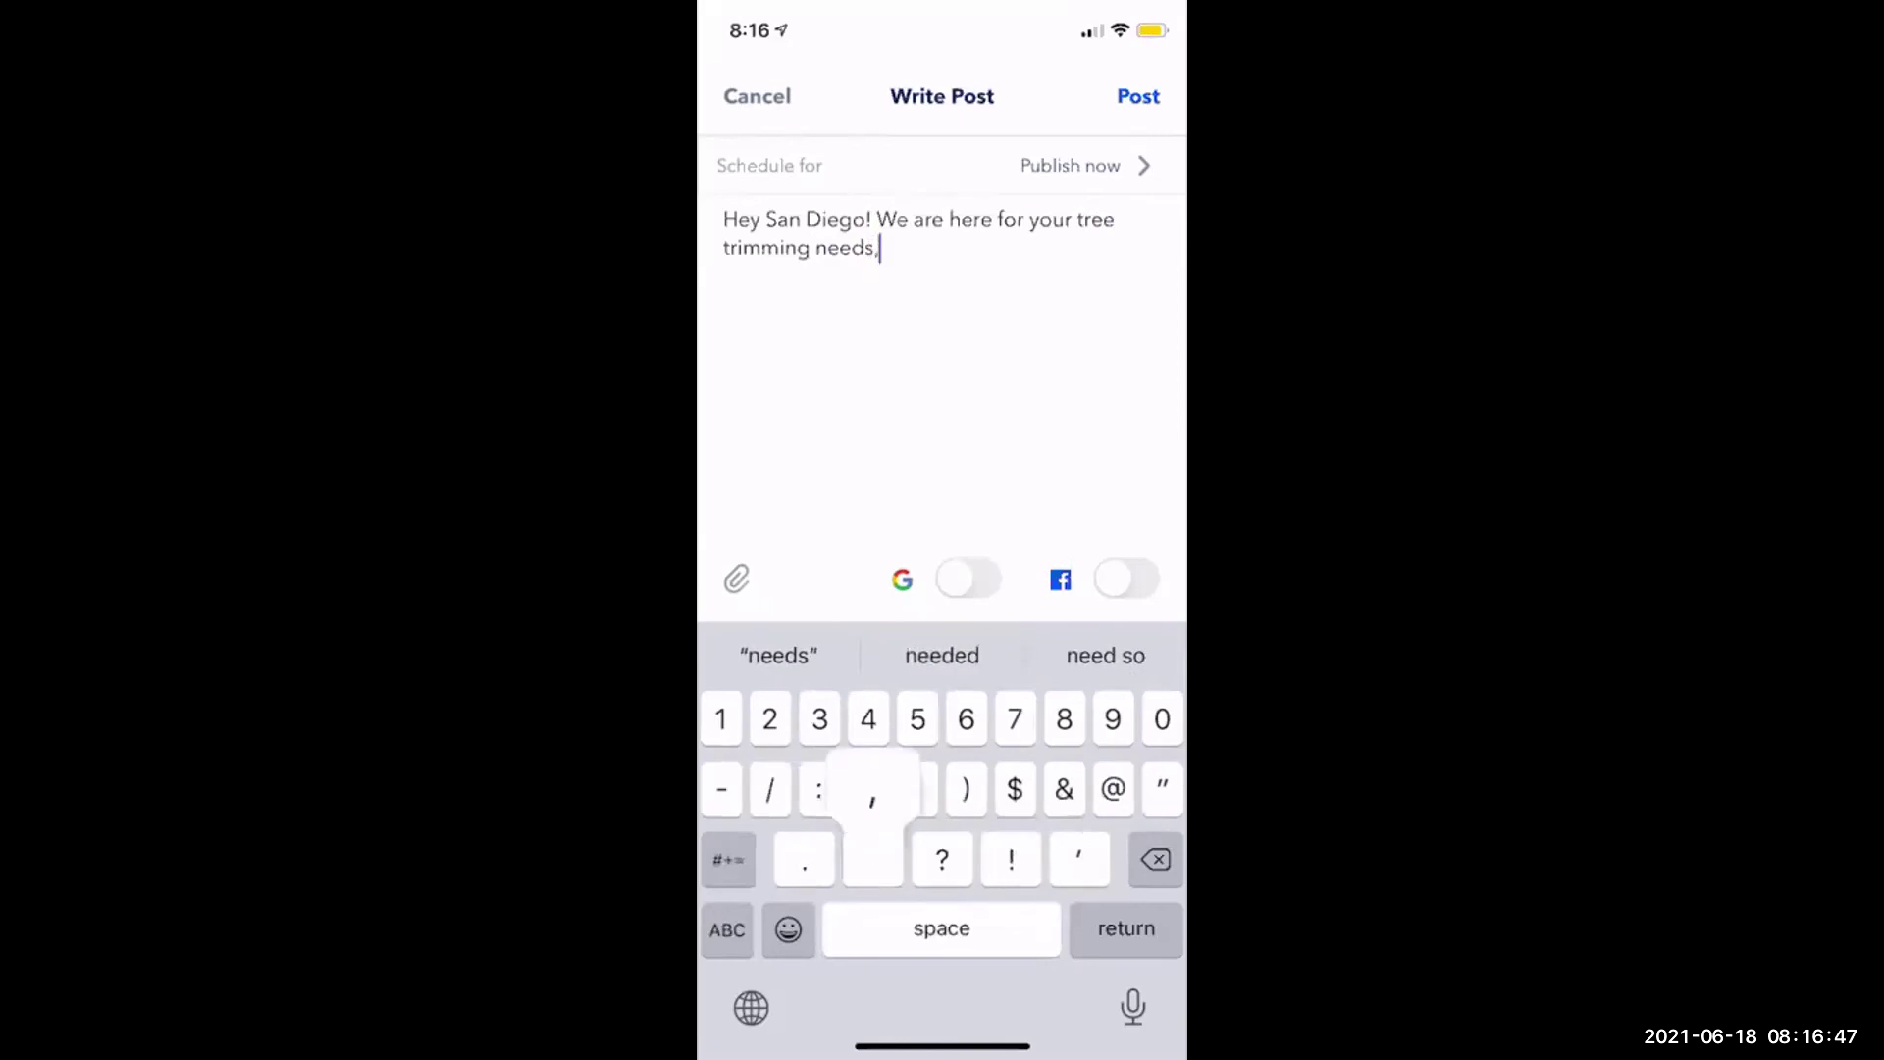
{"action": "type", "text": "call us t"}
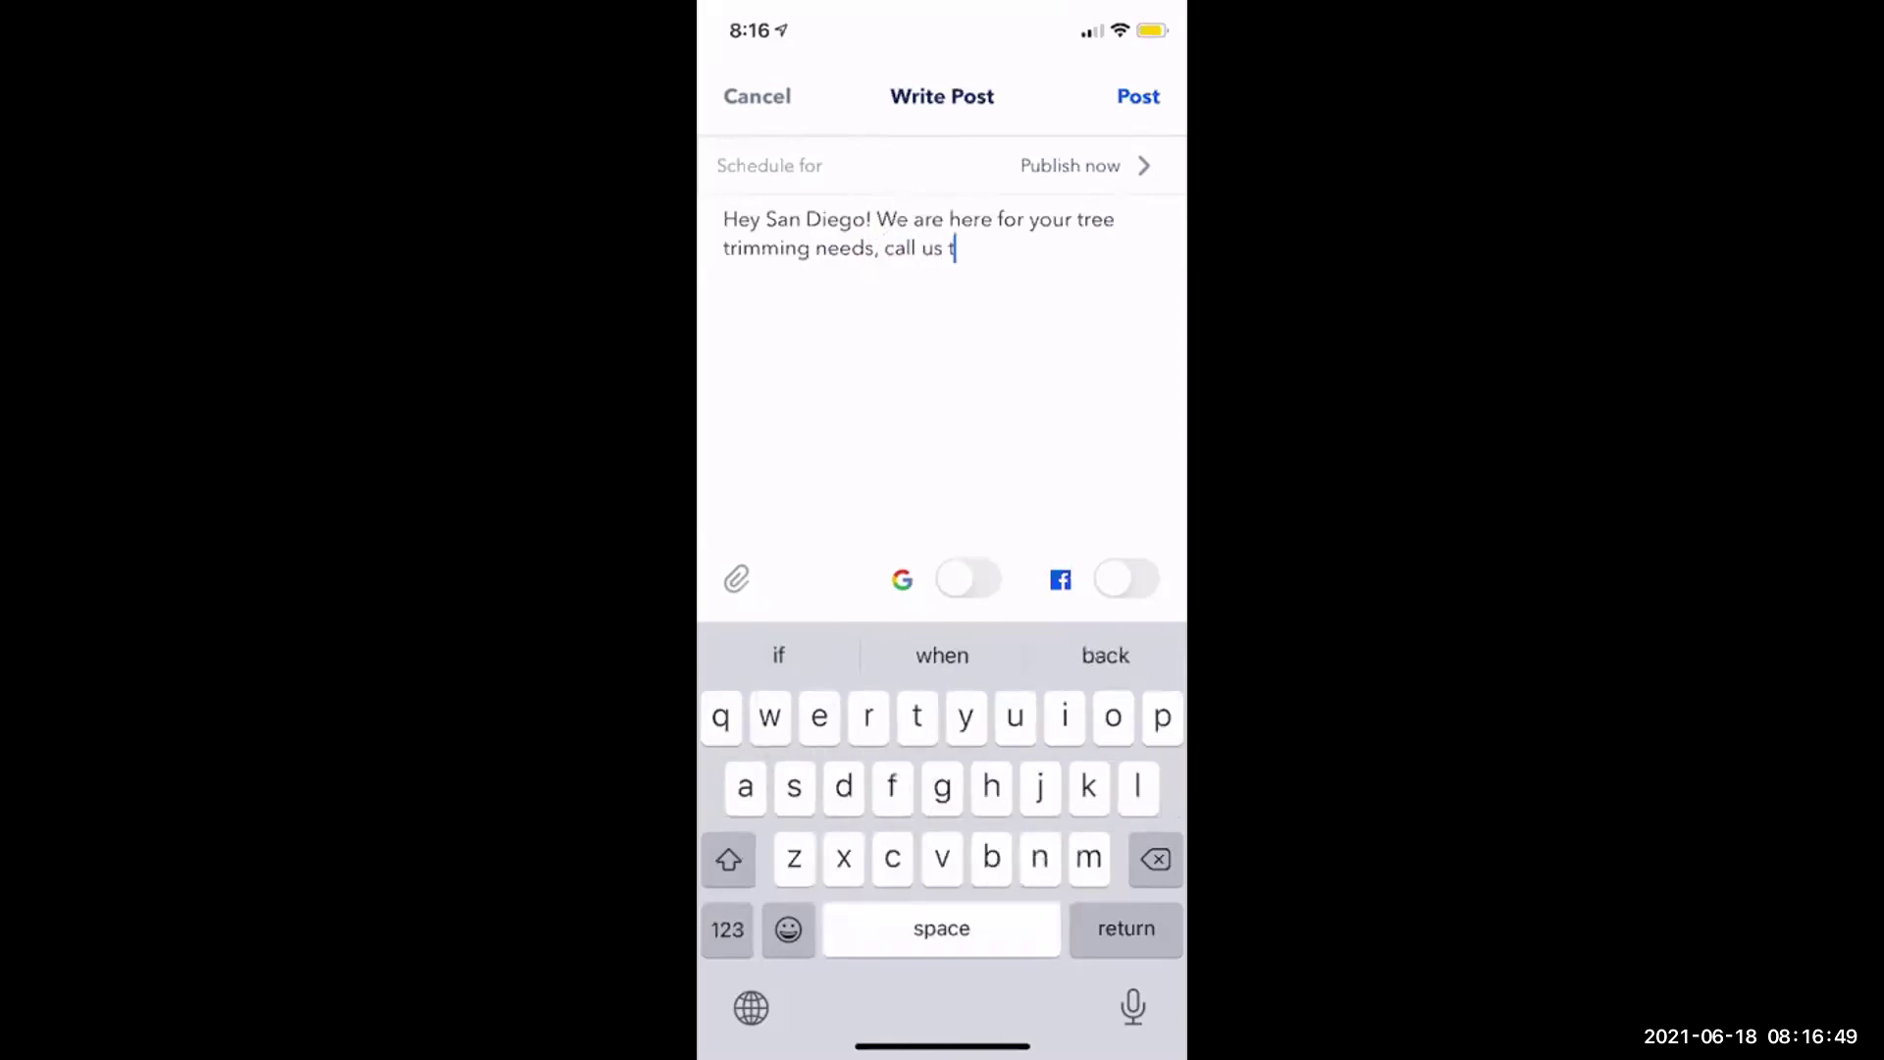
{"action": "type", "text": "oday!"}
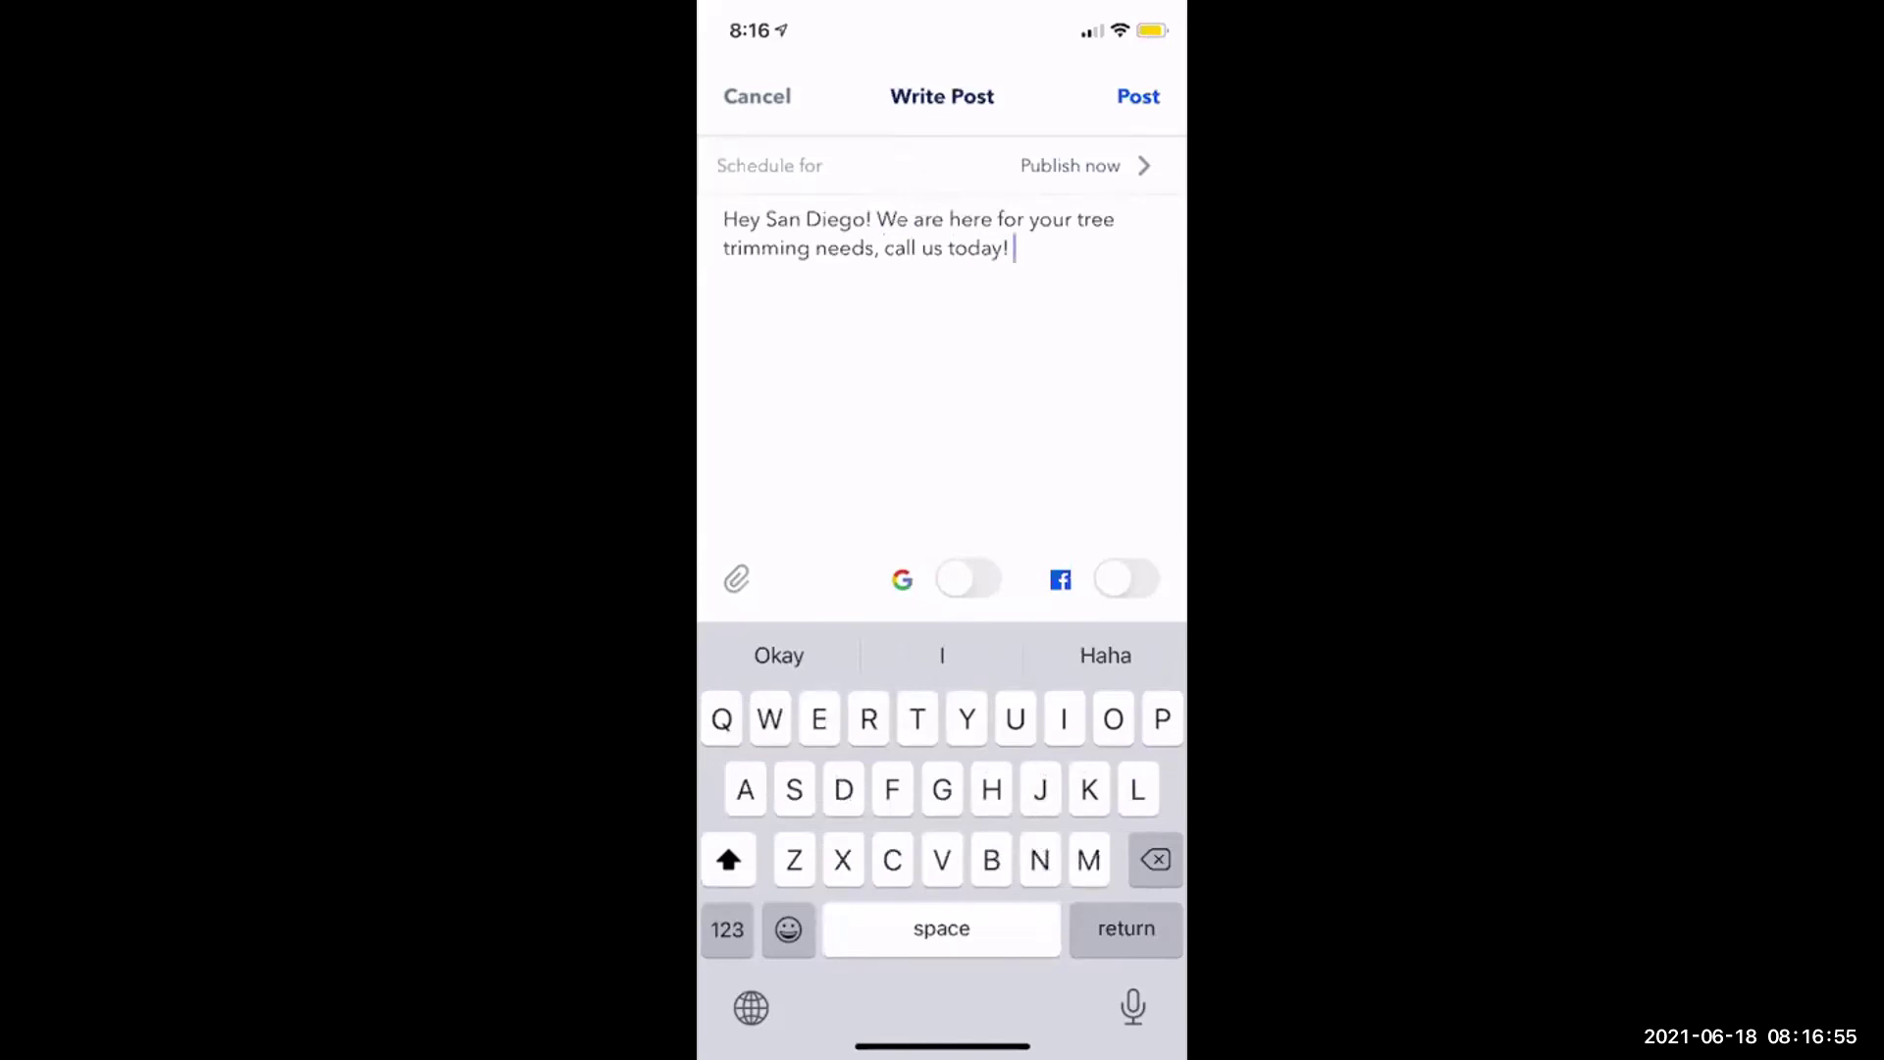
{"action": "left_click", "coordinate": [968, 579]}
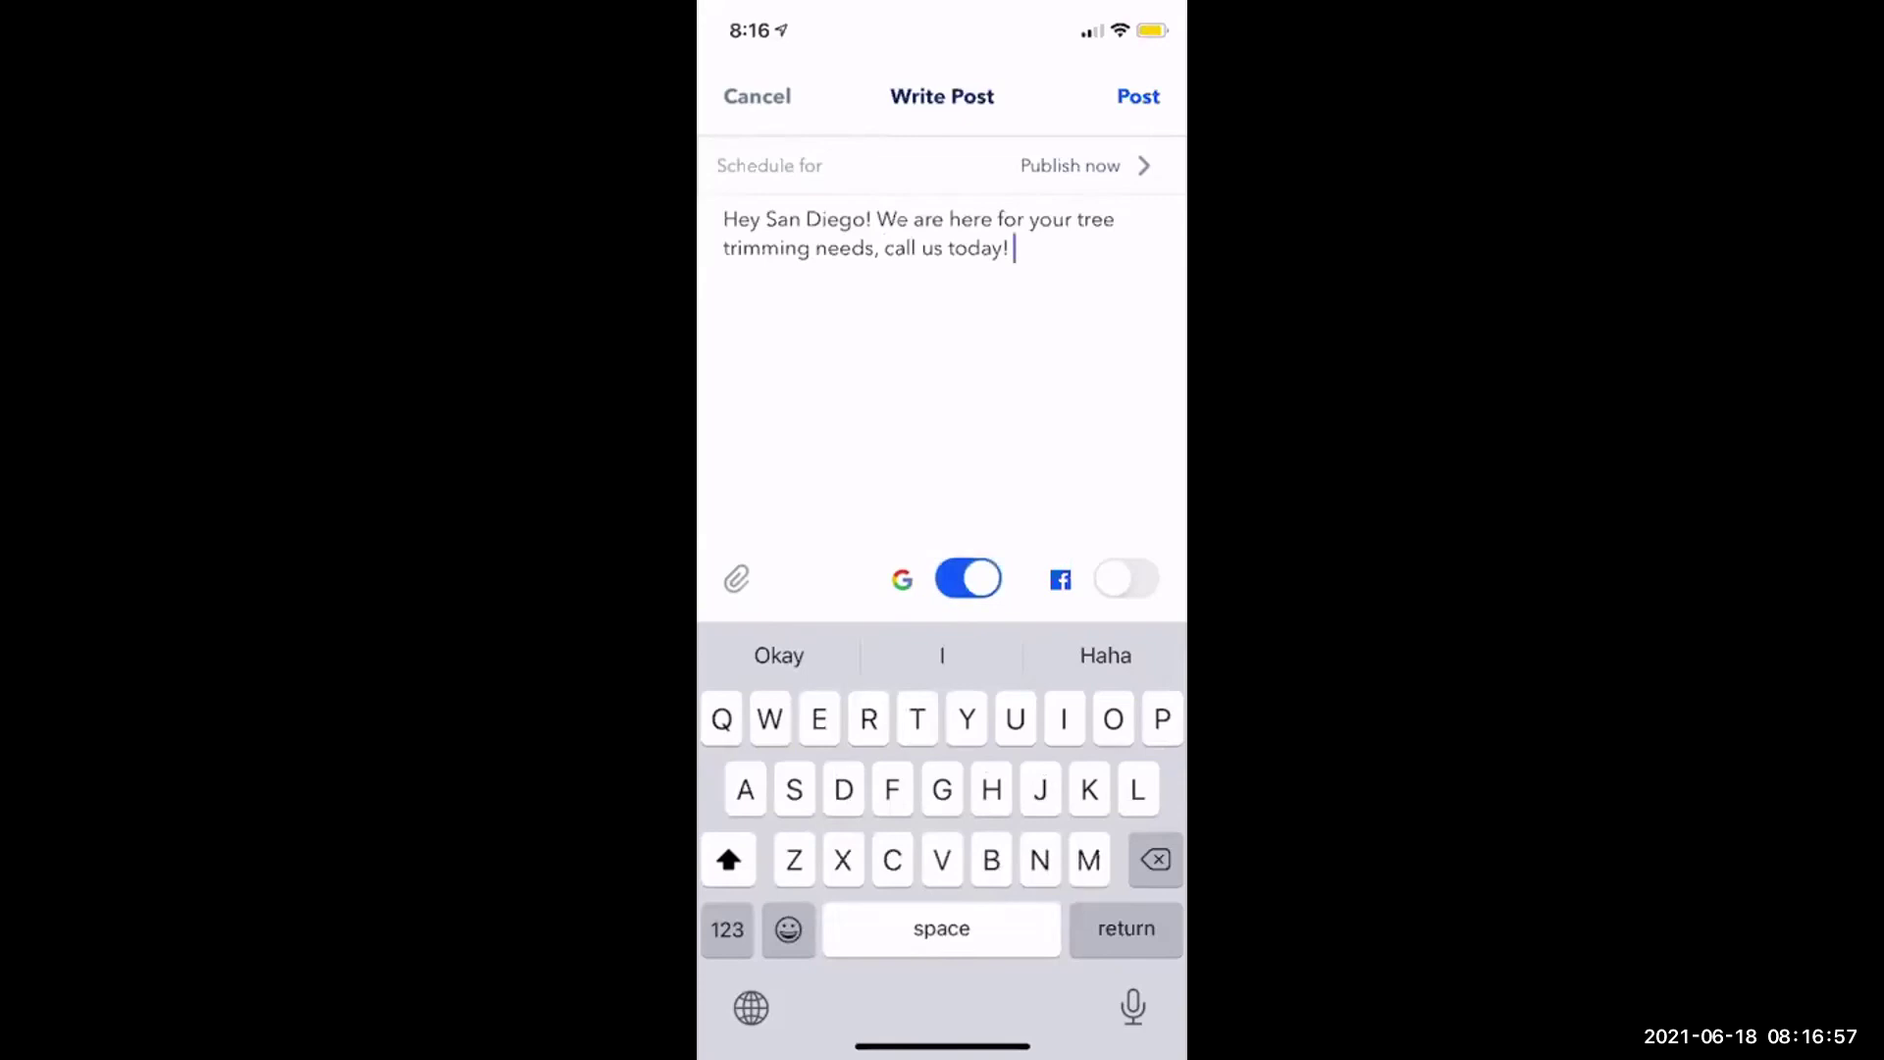
{"action": "left_click", "coordinate": [1126, 579]}
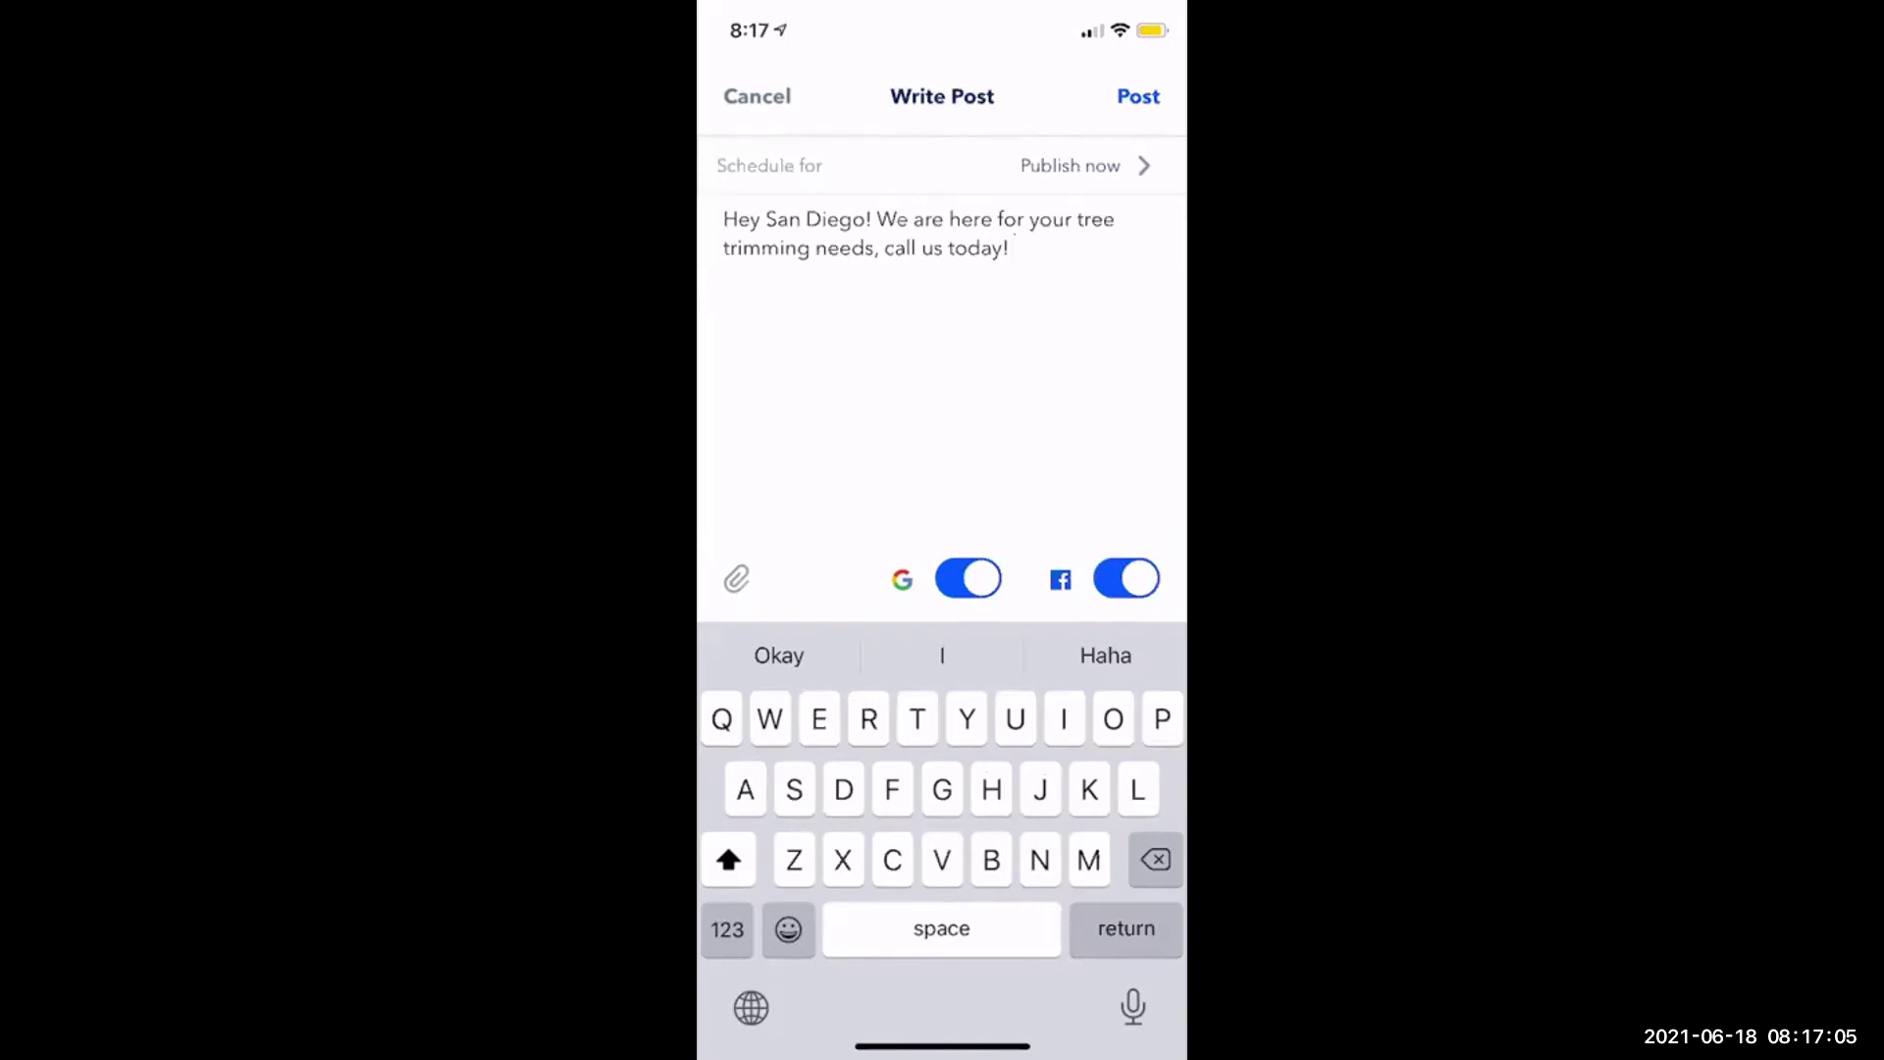
Check the camera option for adding a new photo, close it, and attach the library image Tree Pruning.jpeg to the post.
{"action": "left_click", "coordinate": [736, 579]}
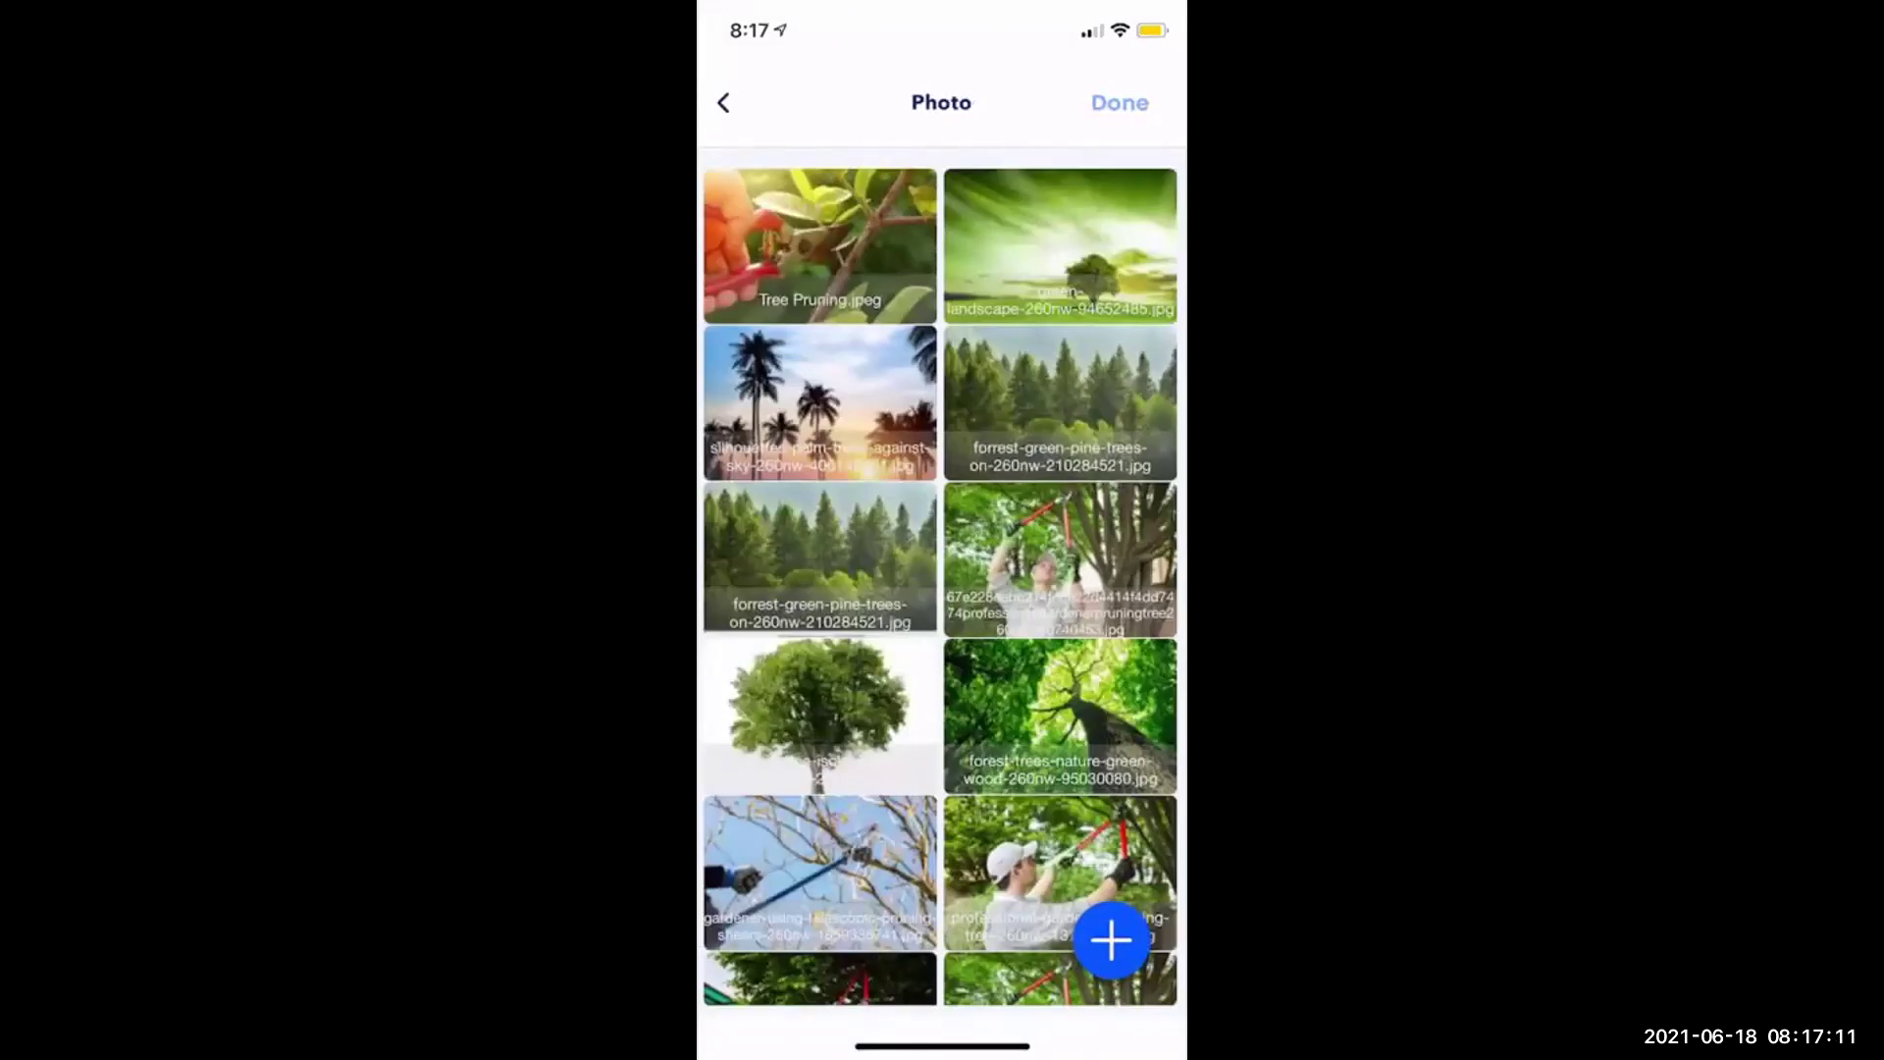
{"action": "left_click", "coordinate": [1111, 940]}
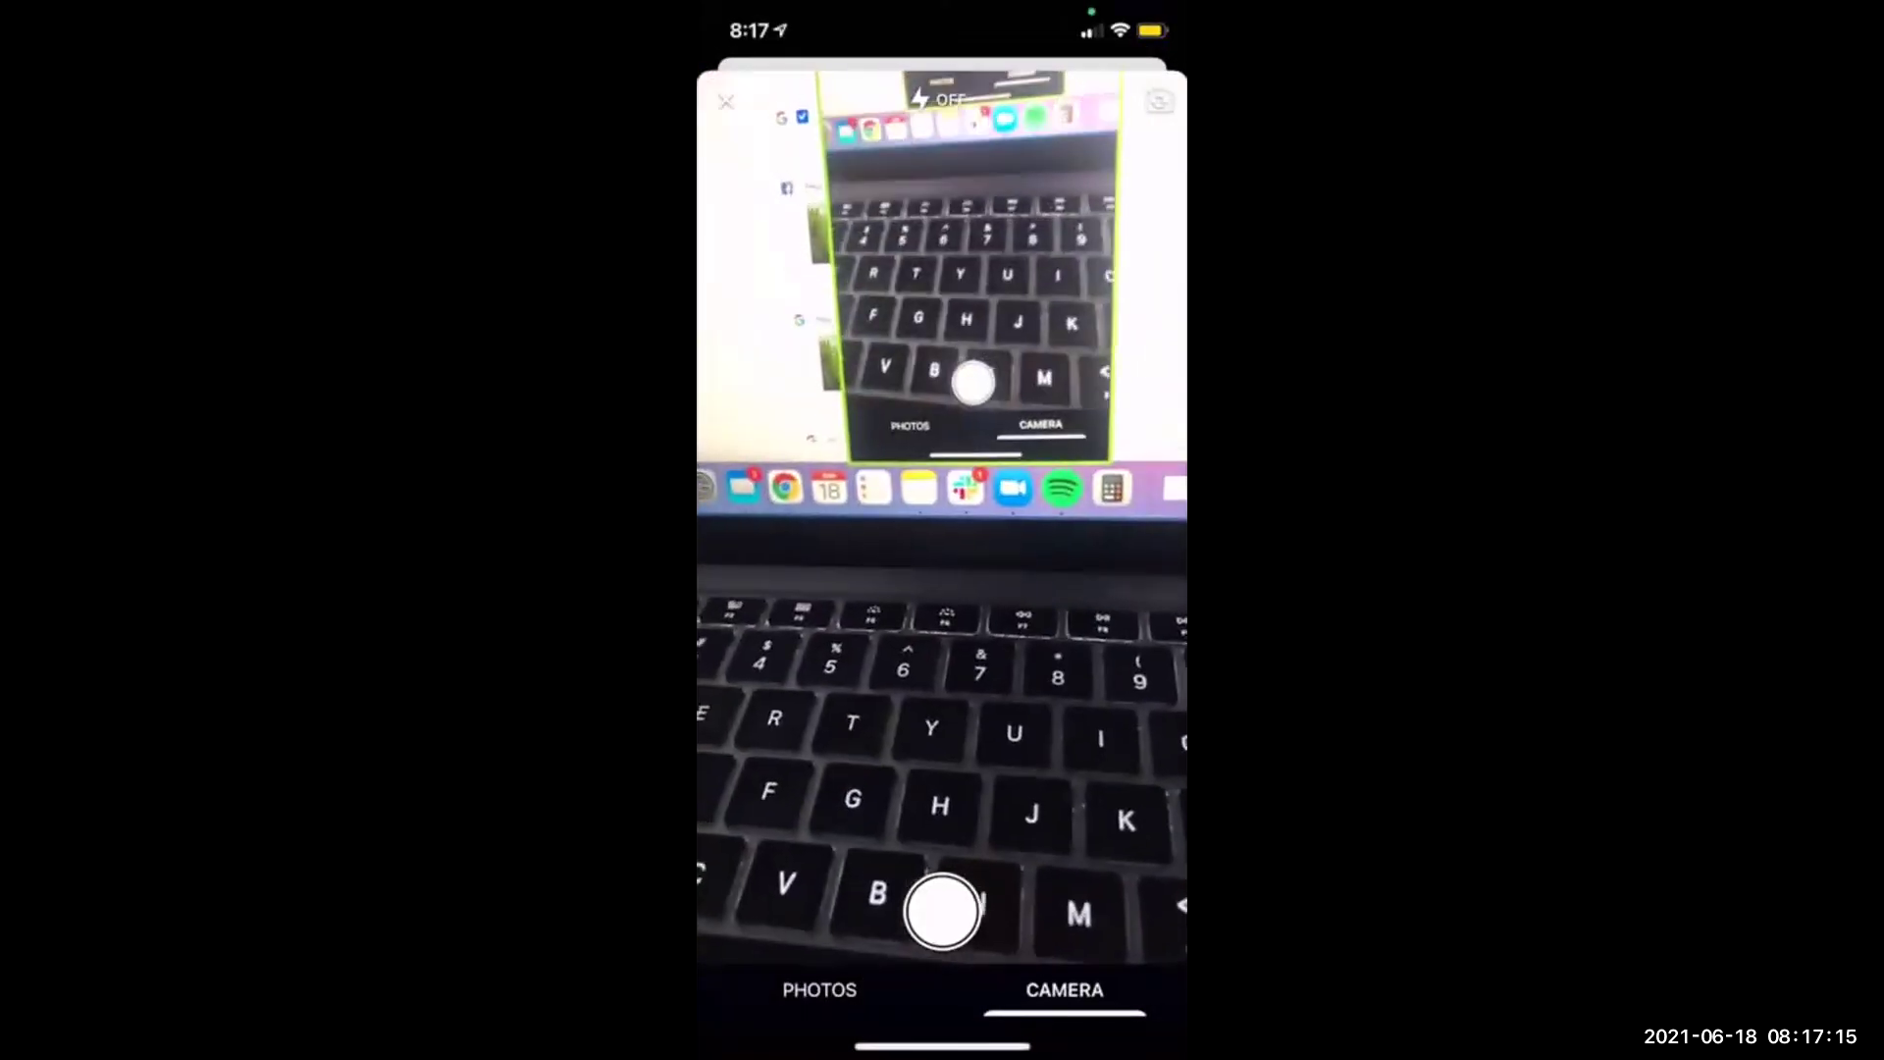
{"action": "left_click", "coordinate": [726, 100]}
{"action": "left_click", "coordinate": [820, 247]}
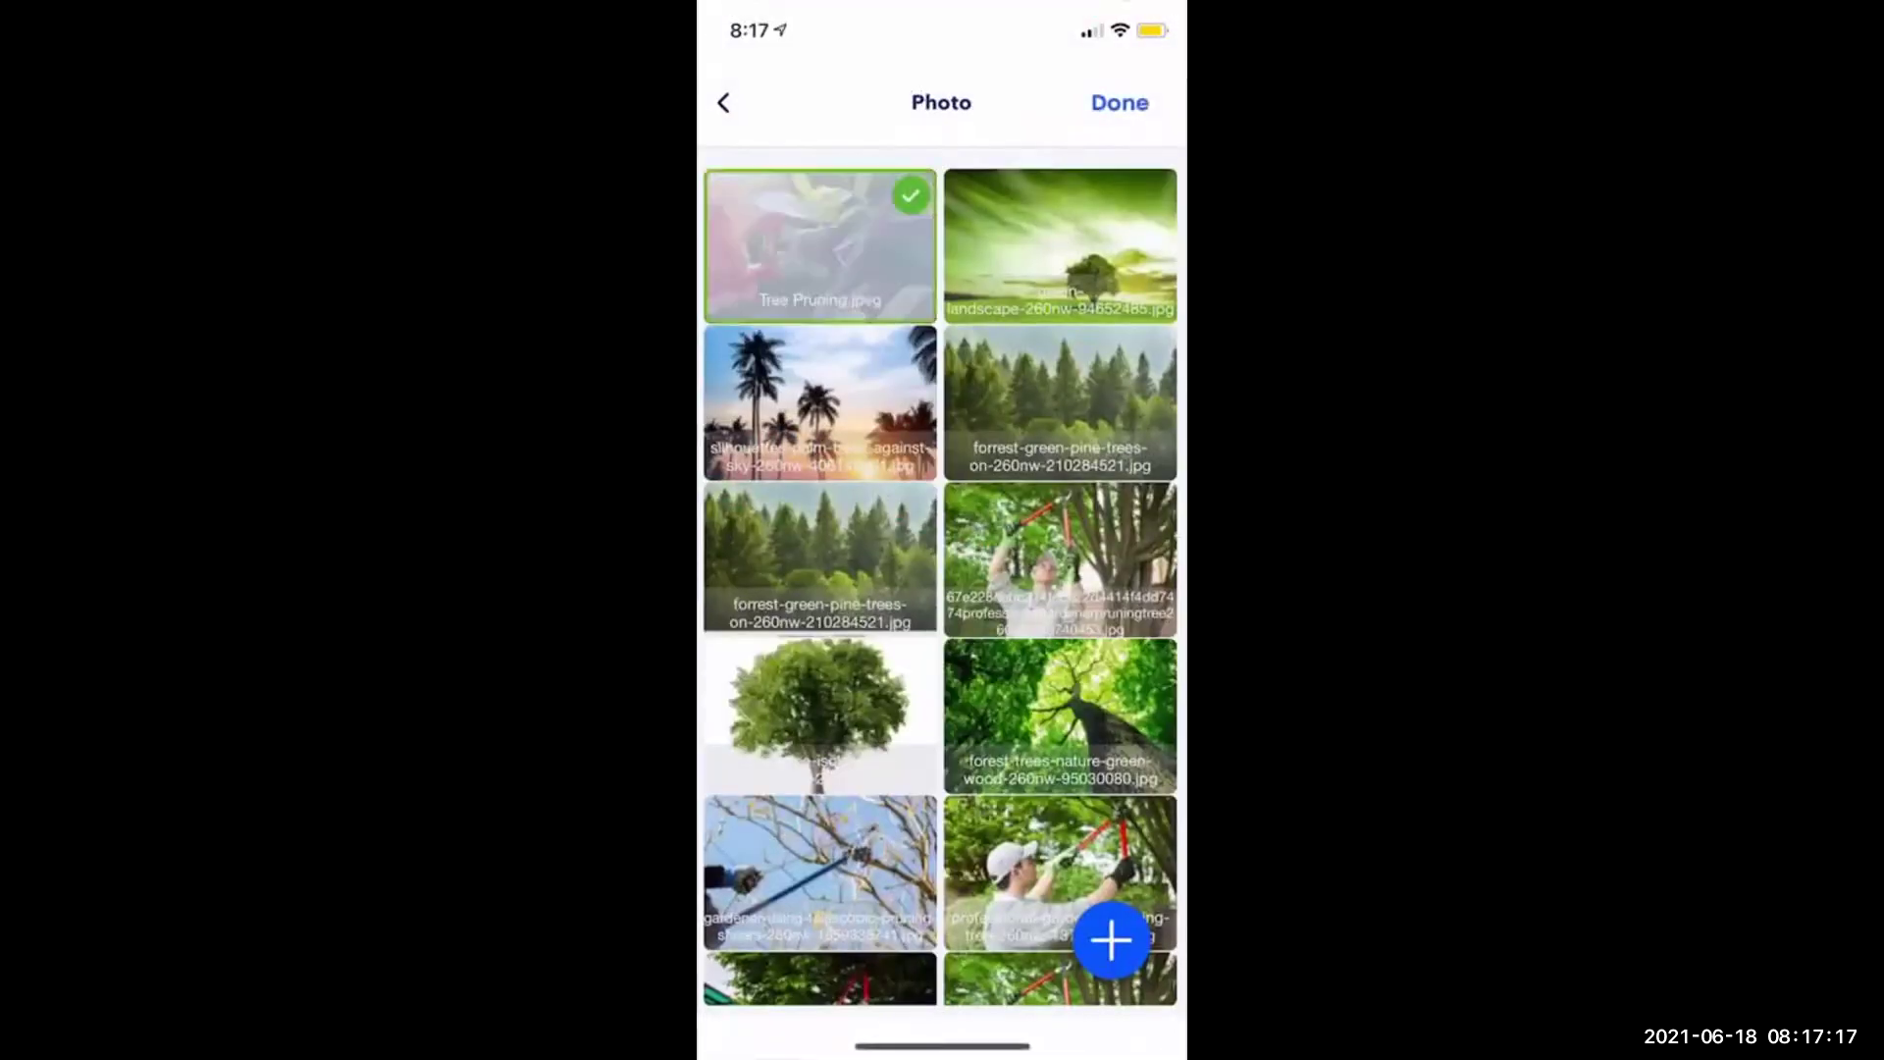
{"action": "left_click", "coordinate": [1120, 102]}
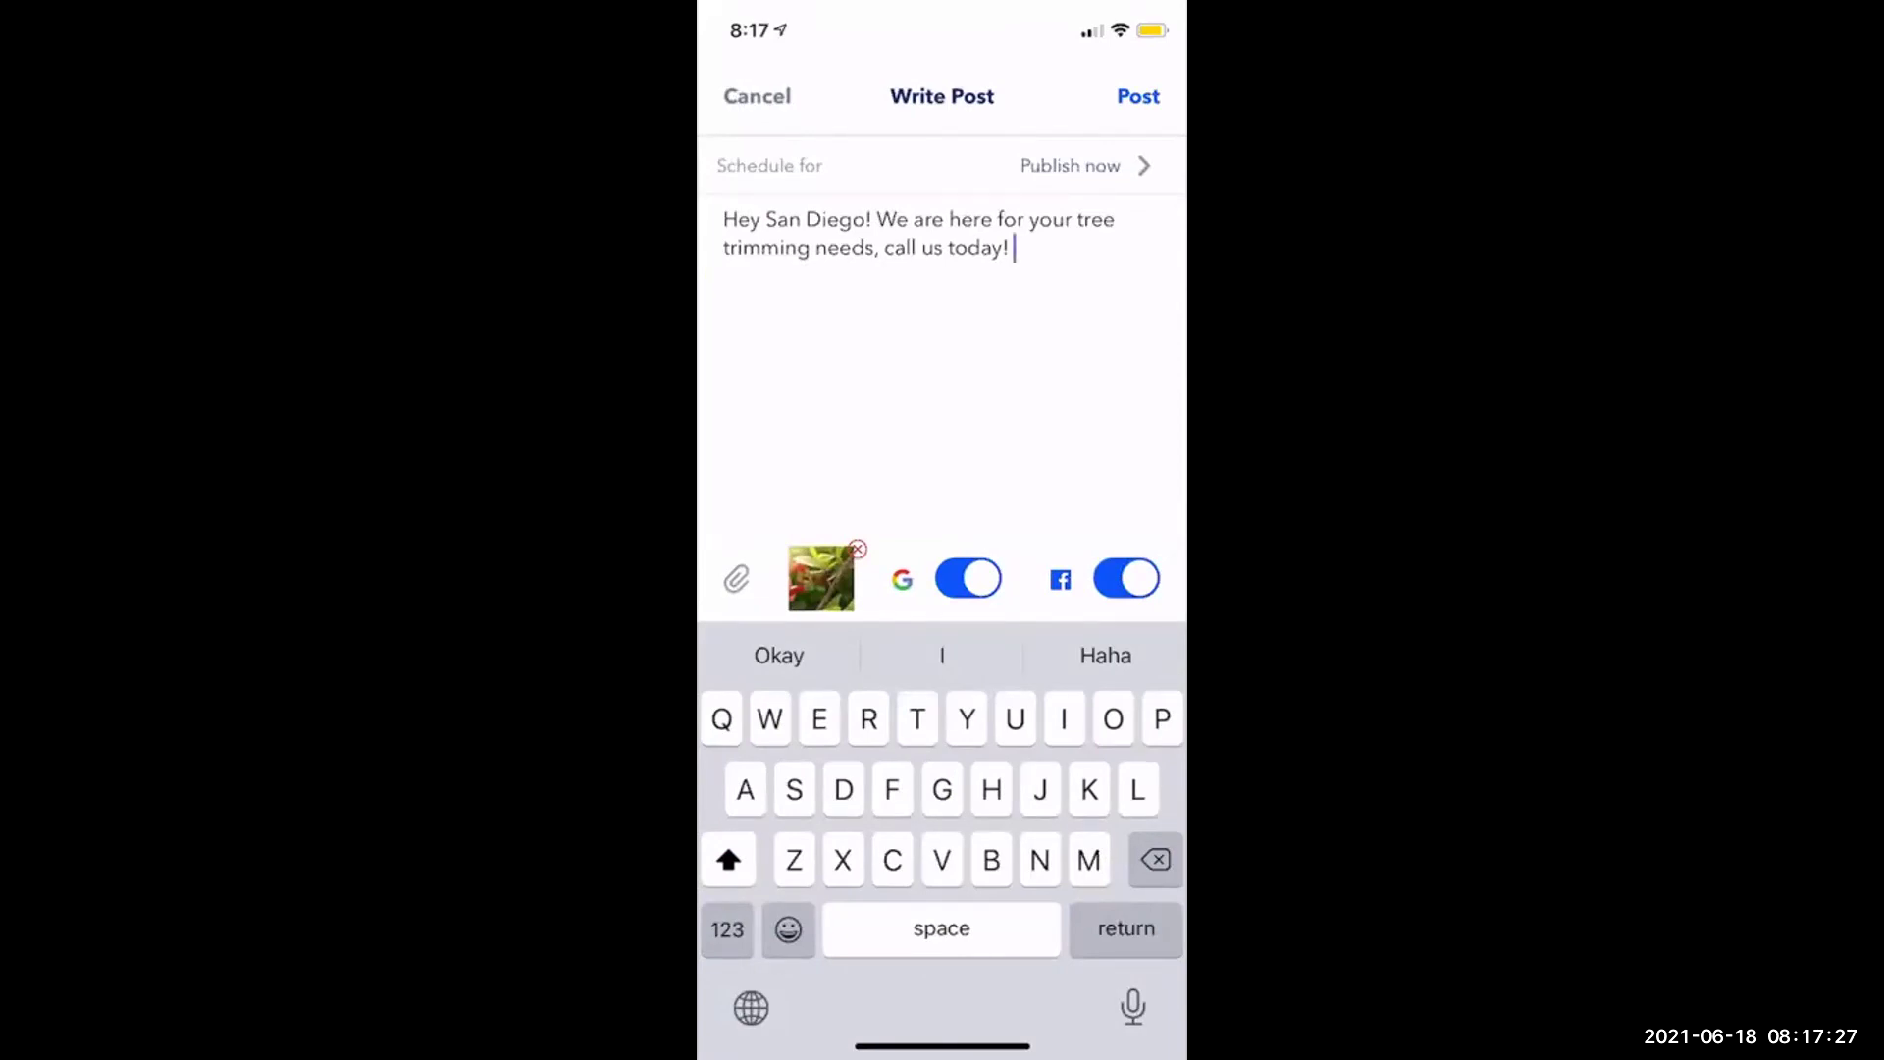
Turn off Google publishing, schedule the Facebook post for Monday, June 21 at 9:00 AM, and refresh the posts list.
{"action": "left_click", "coordinate": [968, 577]}
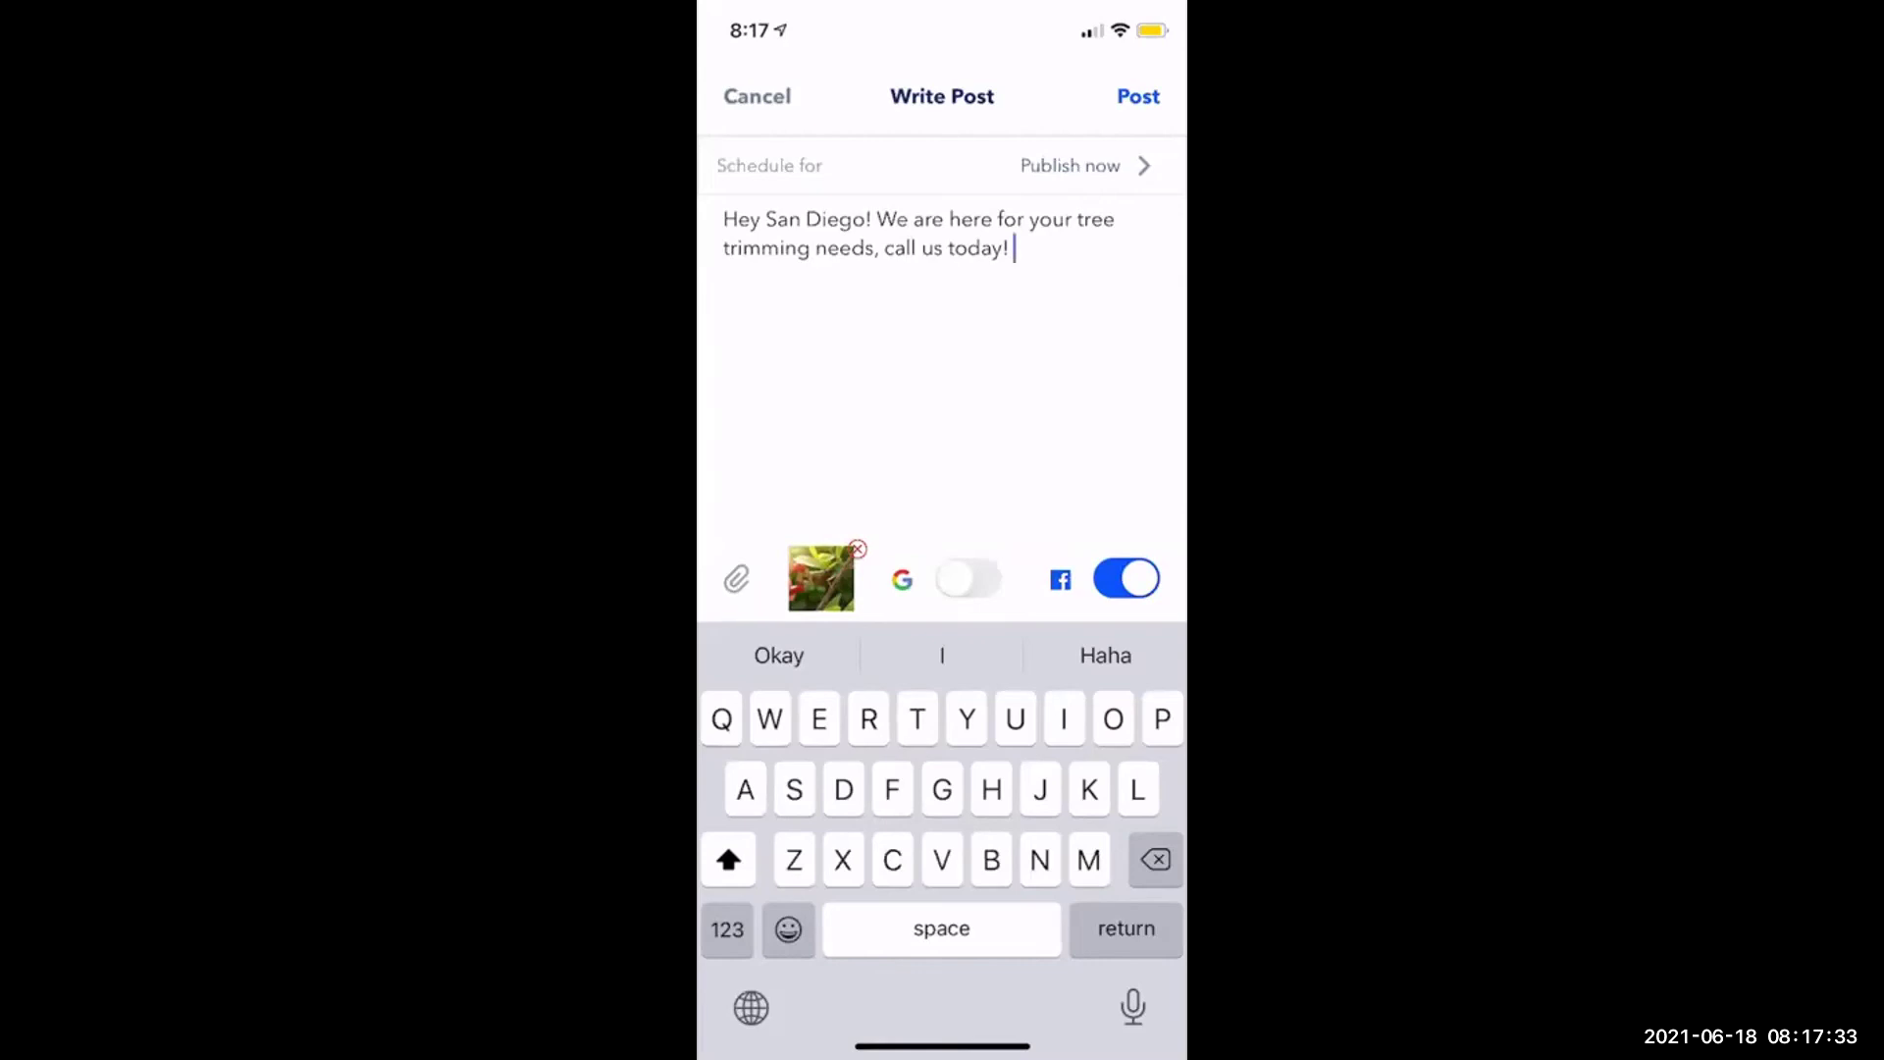
{"action": "left_click", "coordinate": [1080, 164]}
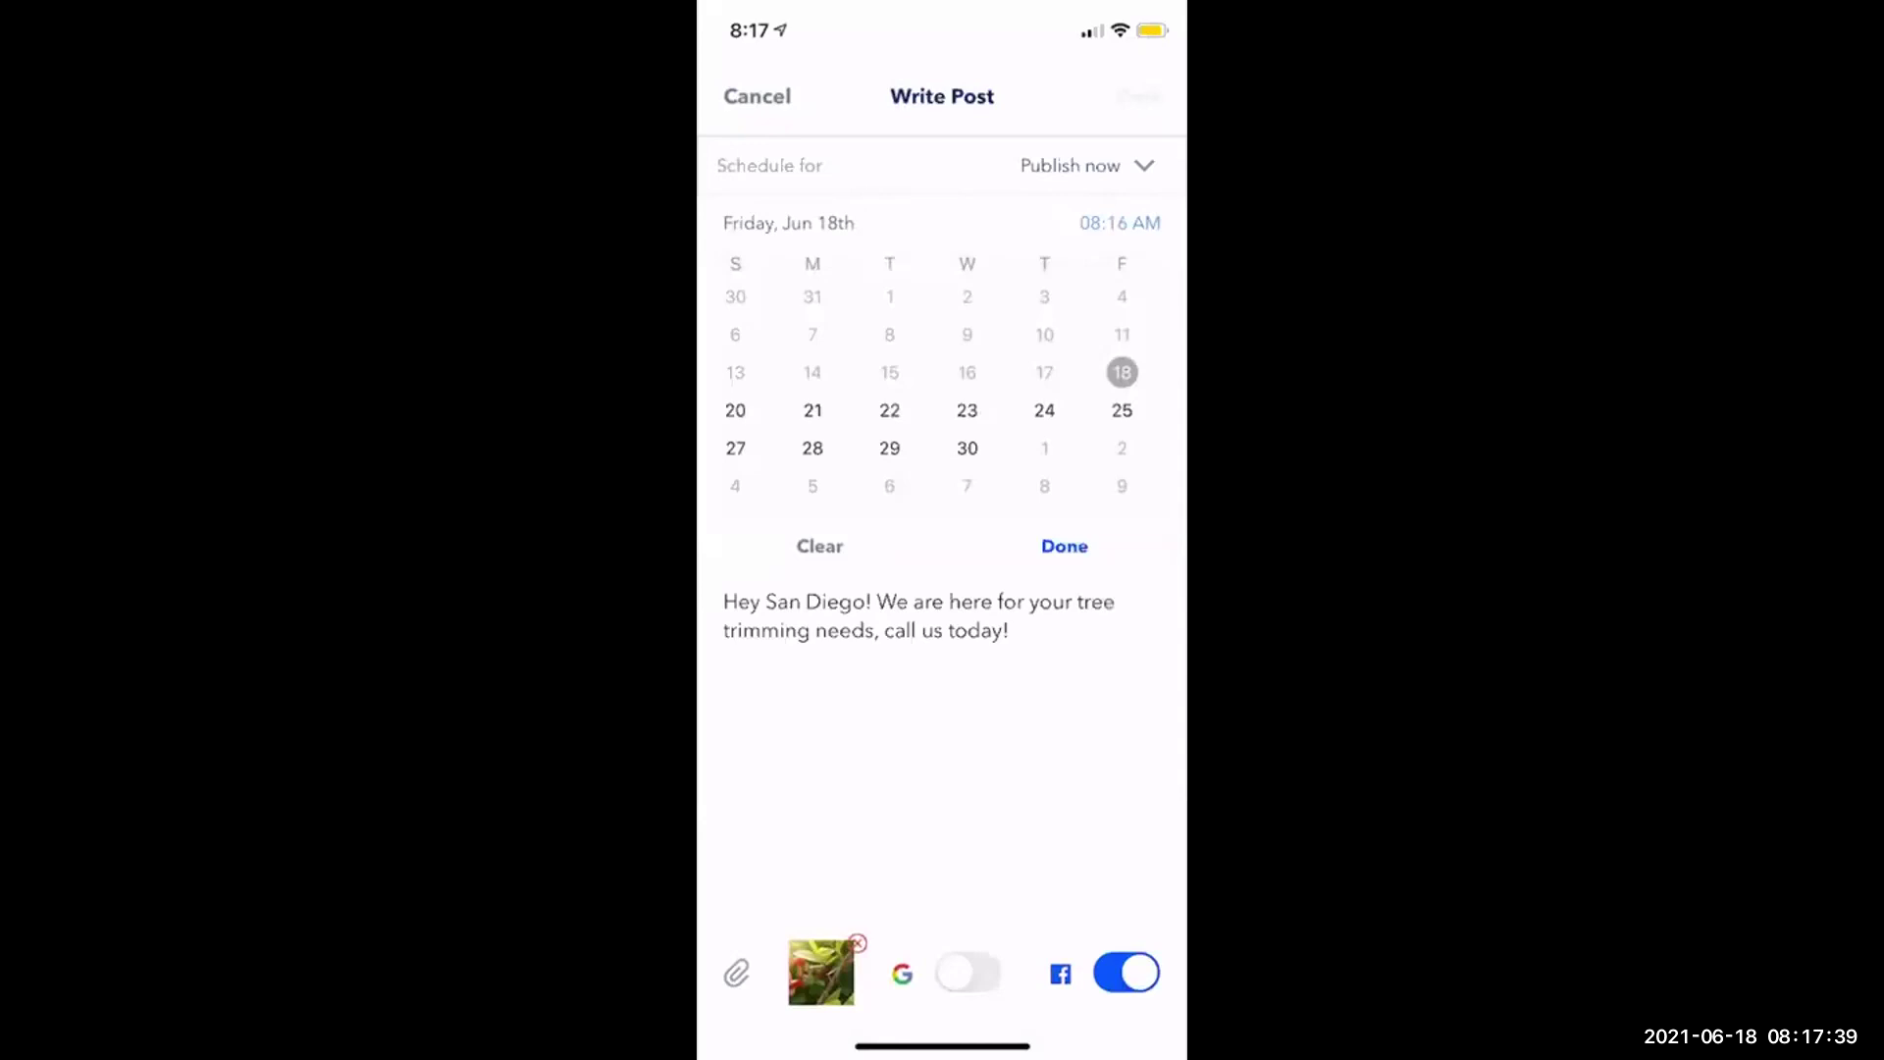
{"action": "left_click", "coordinate": [812, 410]}
{"action": "left_click", "coordinate": [1119, 223]}
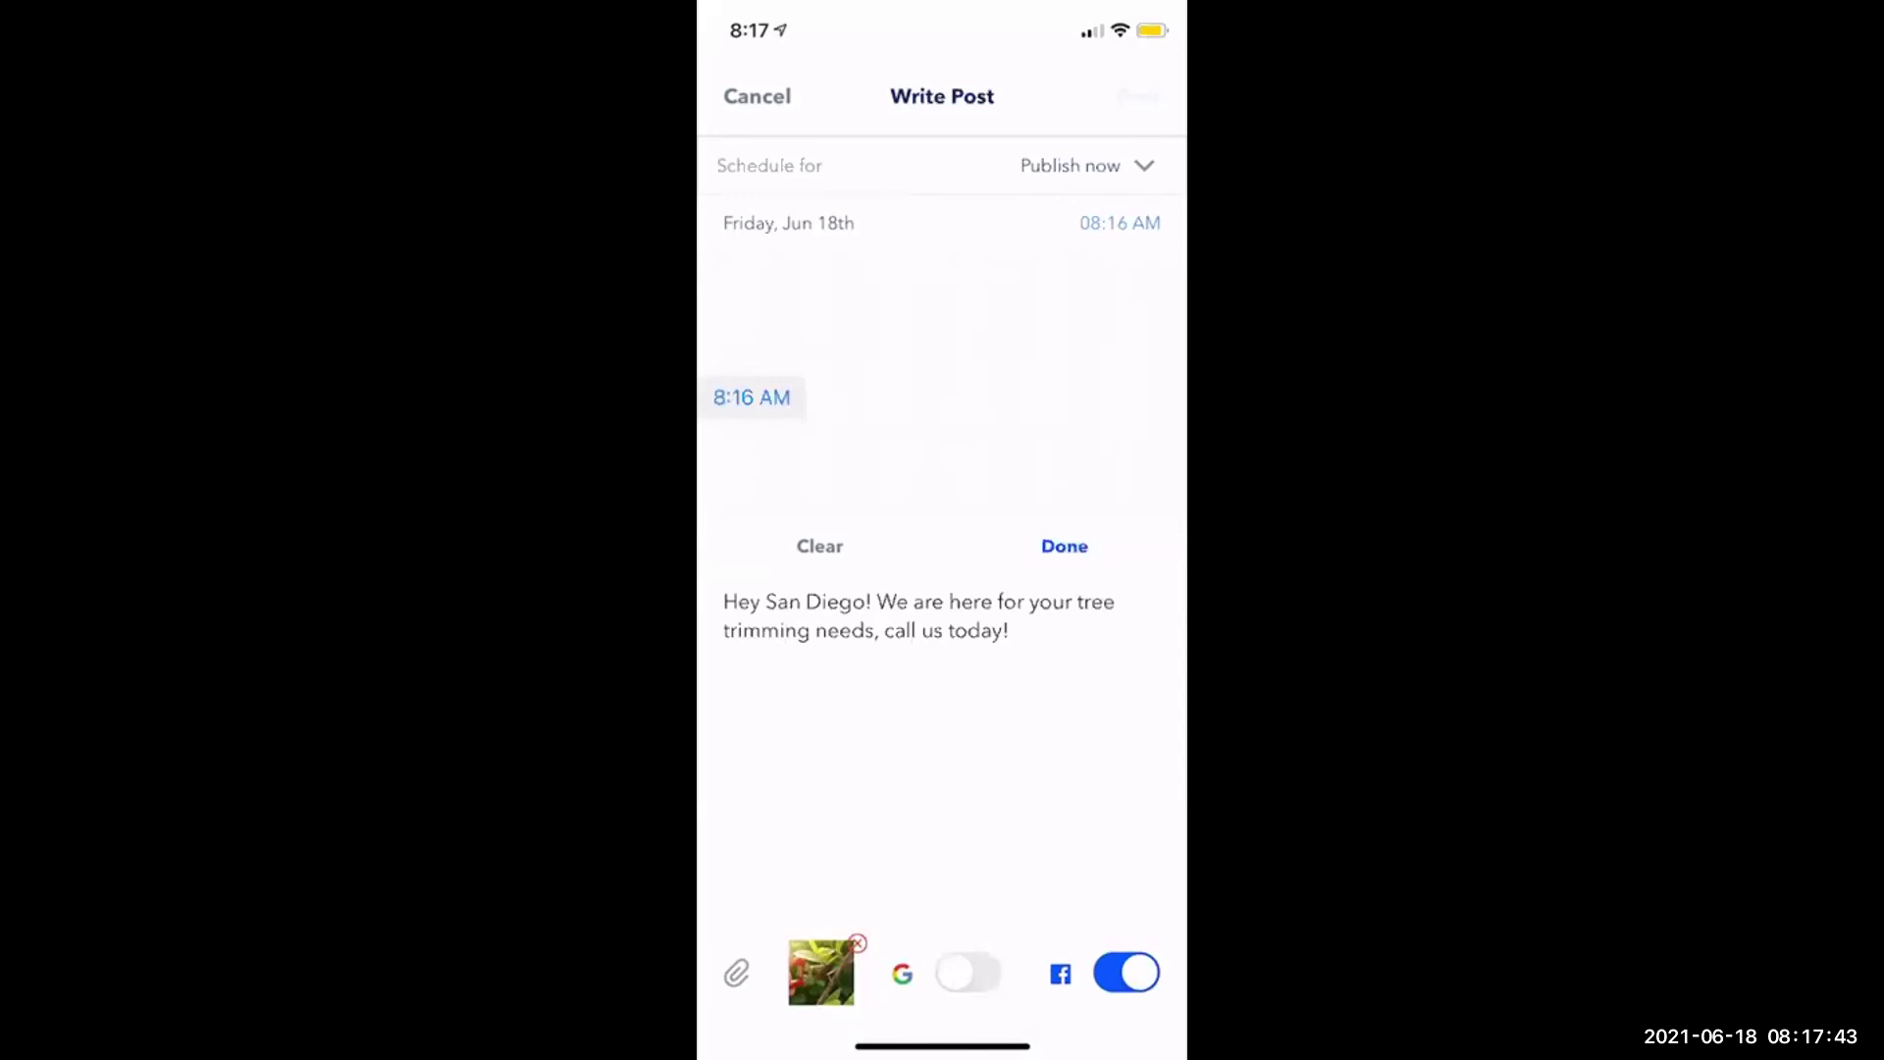
{"action": "left_click", "coordinate": [752, 397]}
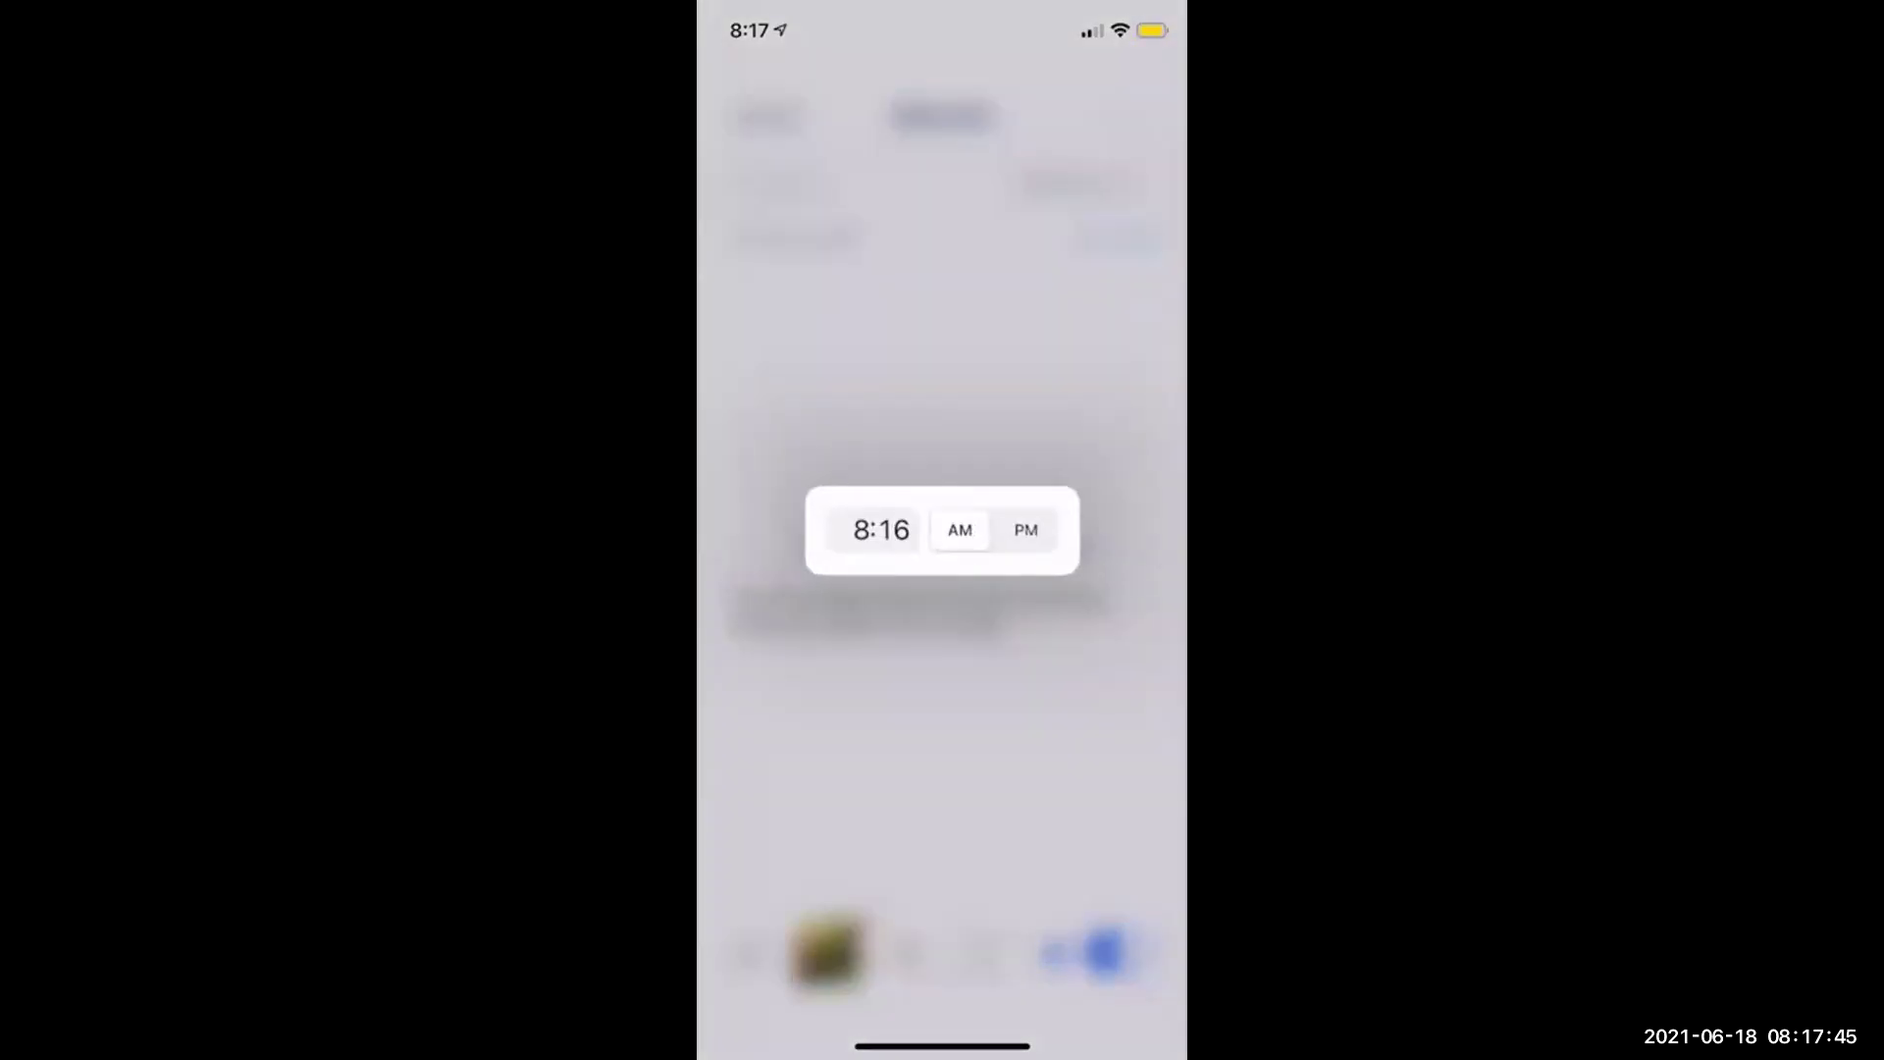
{"action": "left_click", "coordinate": [873, 529]}
{"action": "type", "text": "900"}
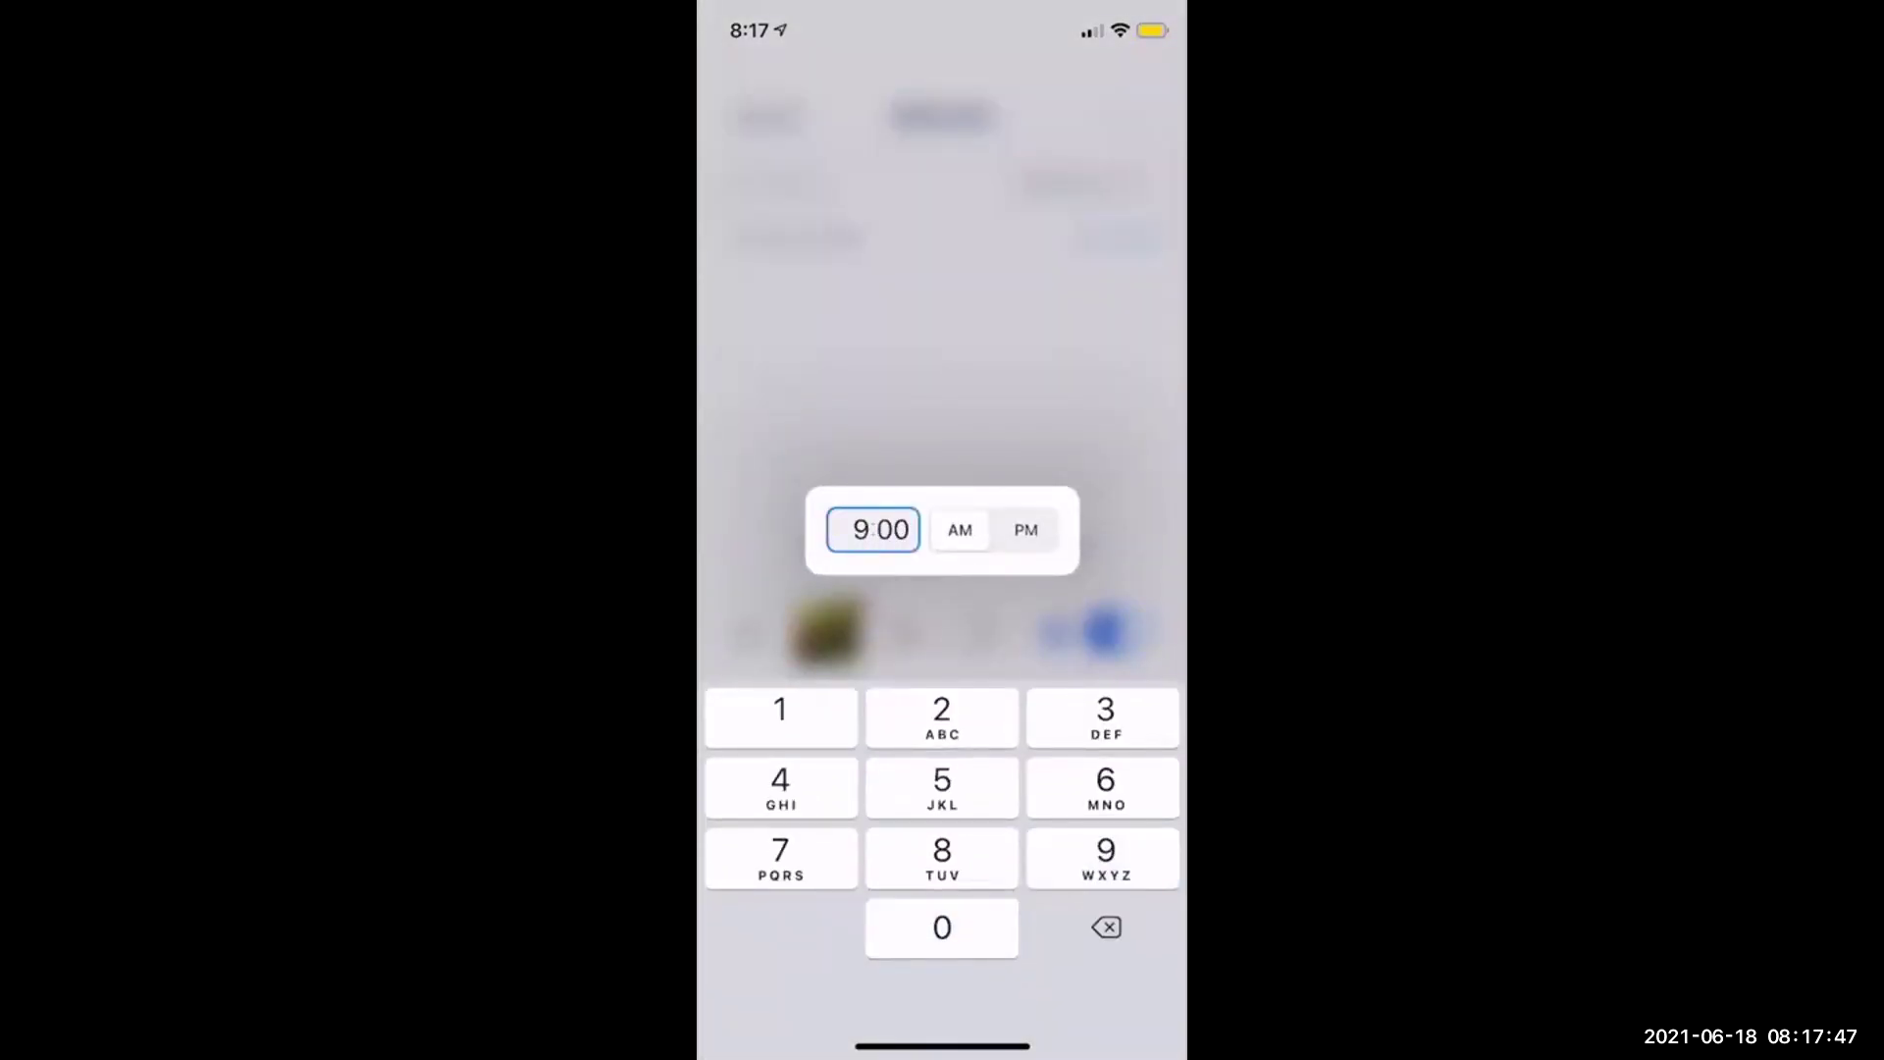
{"action": "left_click", "coordinate": [942, 344]}
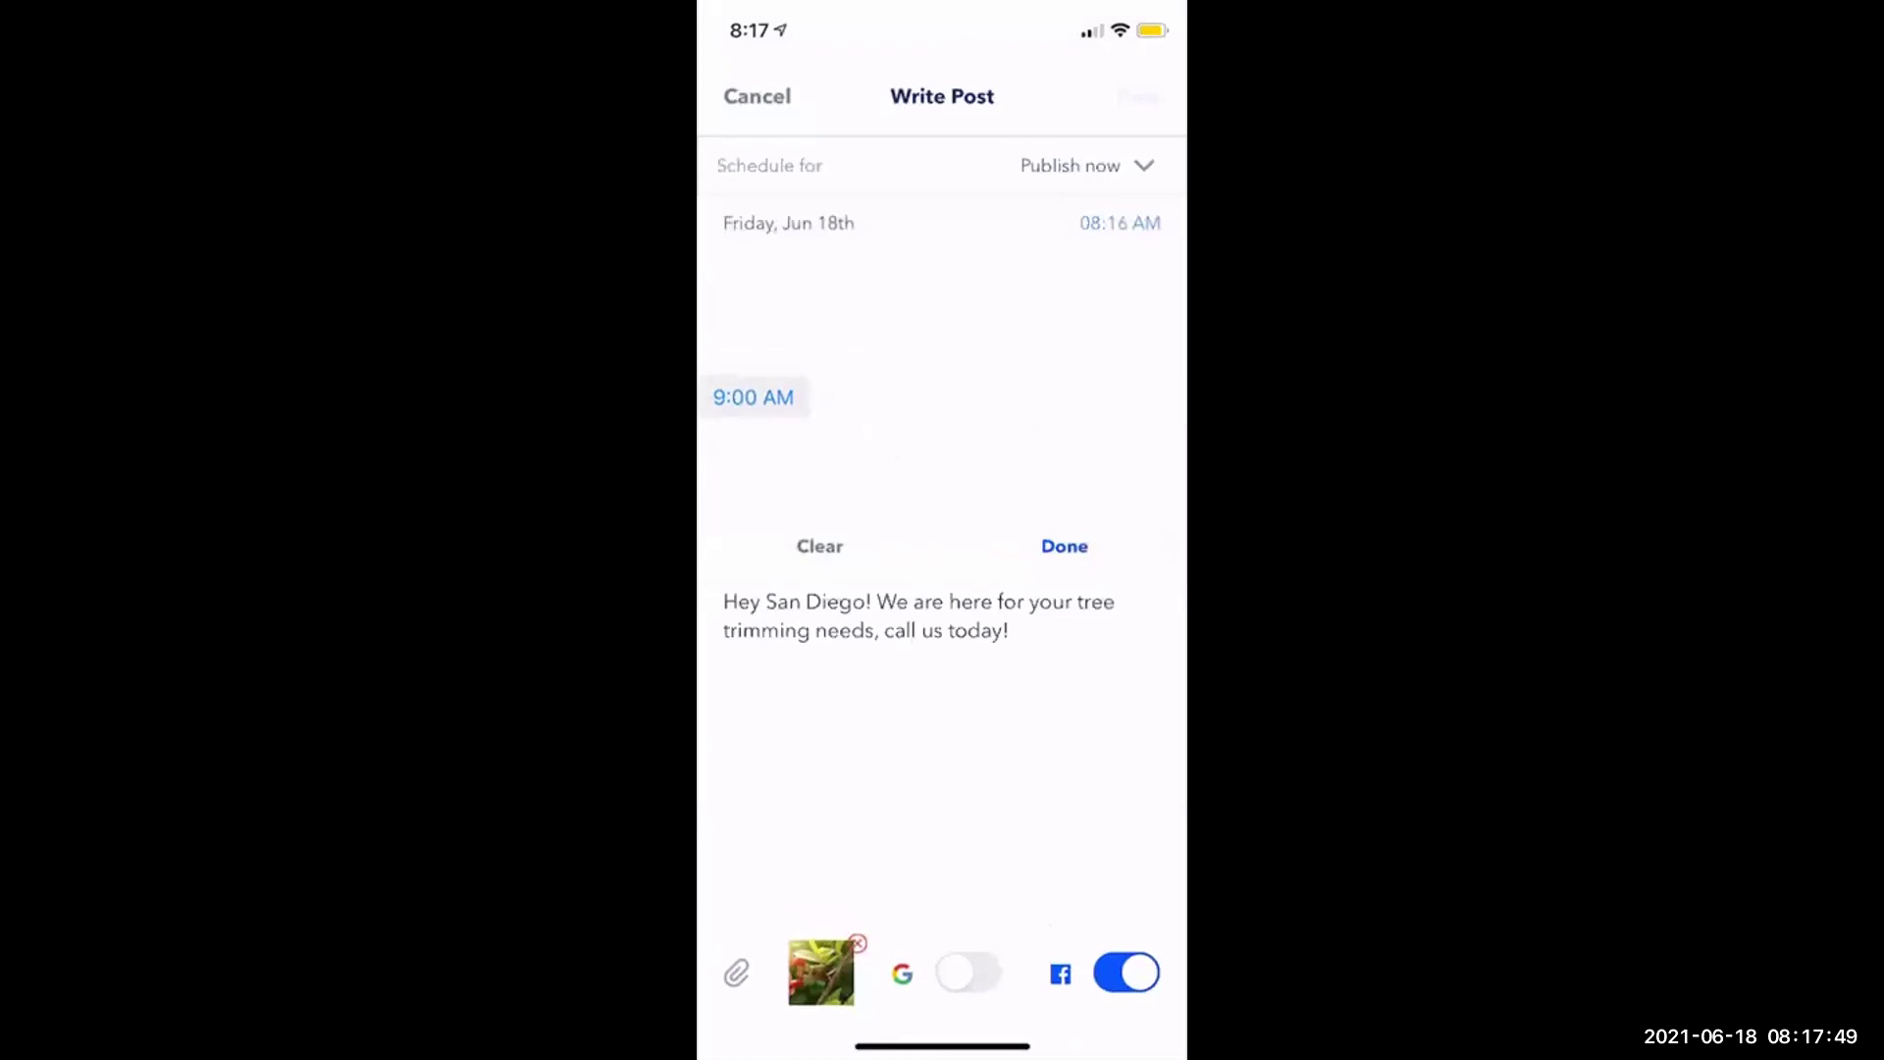
{"action": "left_click", "coordinate": [1064, 546]}
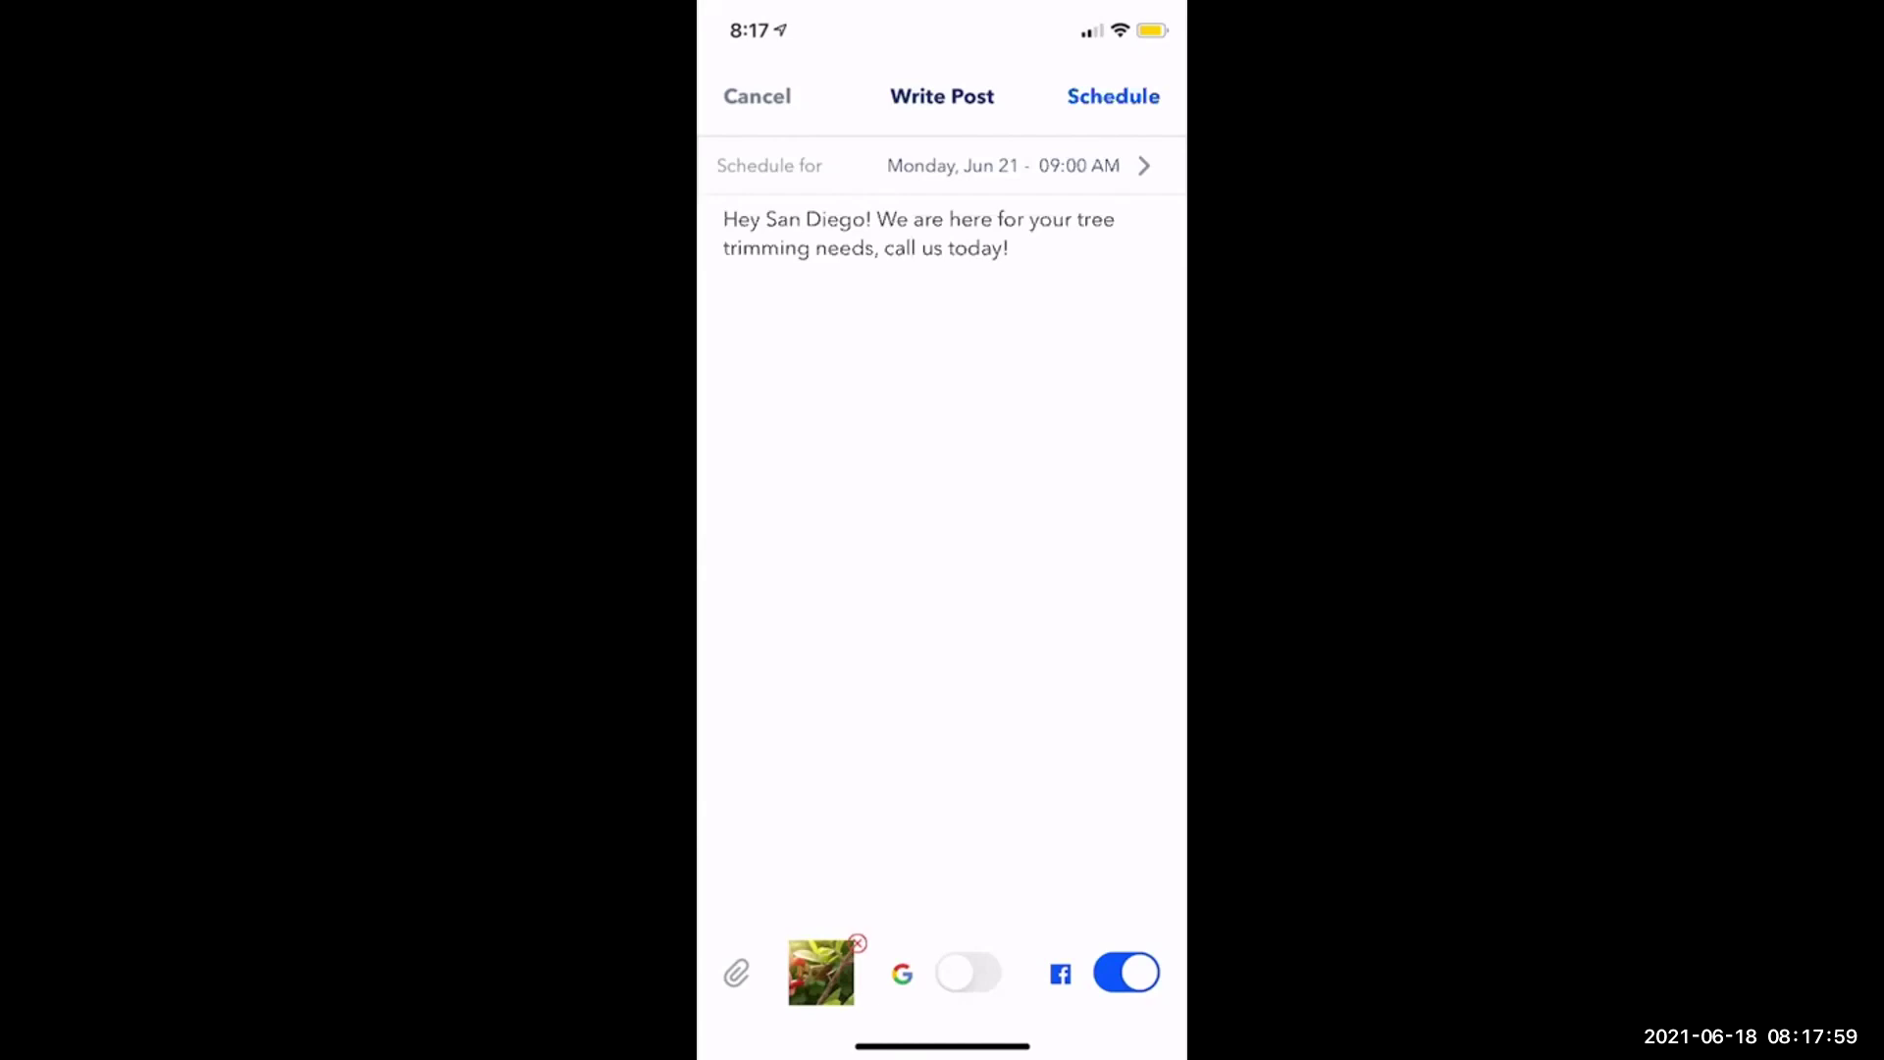
{"action": "left_click", "coordinate": [1112, 95]}
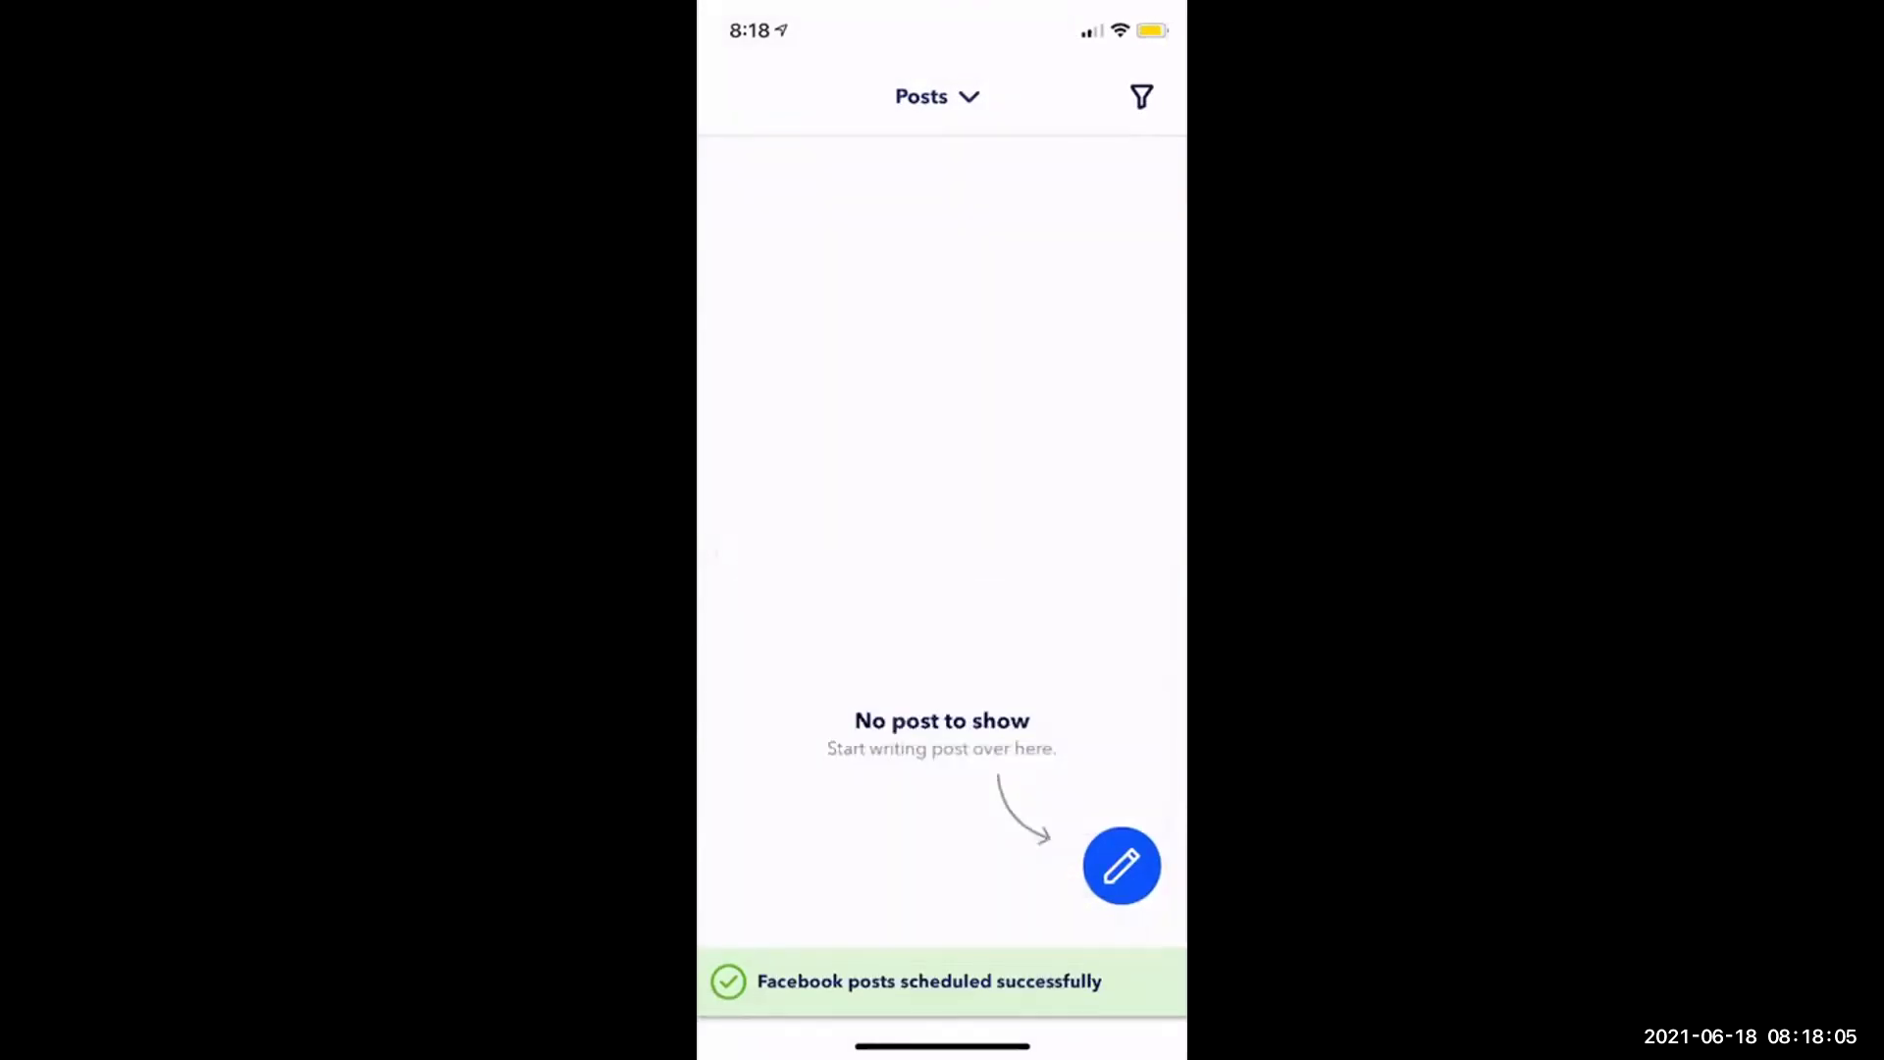
{"action": "scroll", "coordinate": [942, 490], "scroll_direction": "up", "scroll_amount": 3}
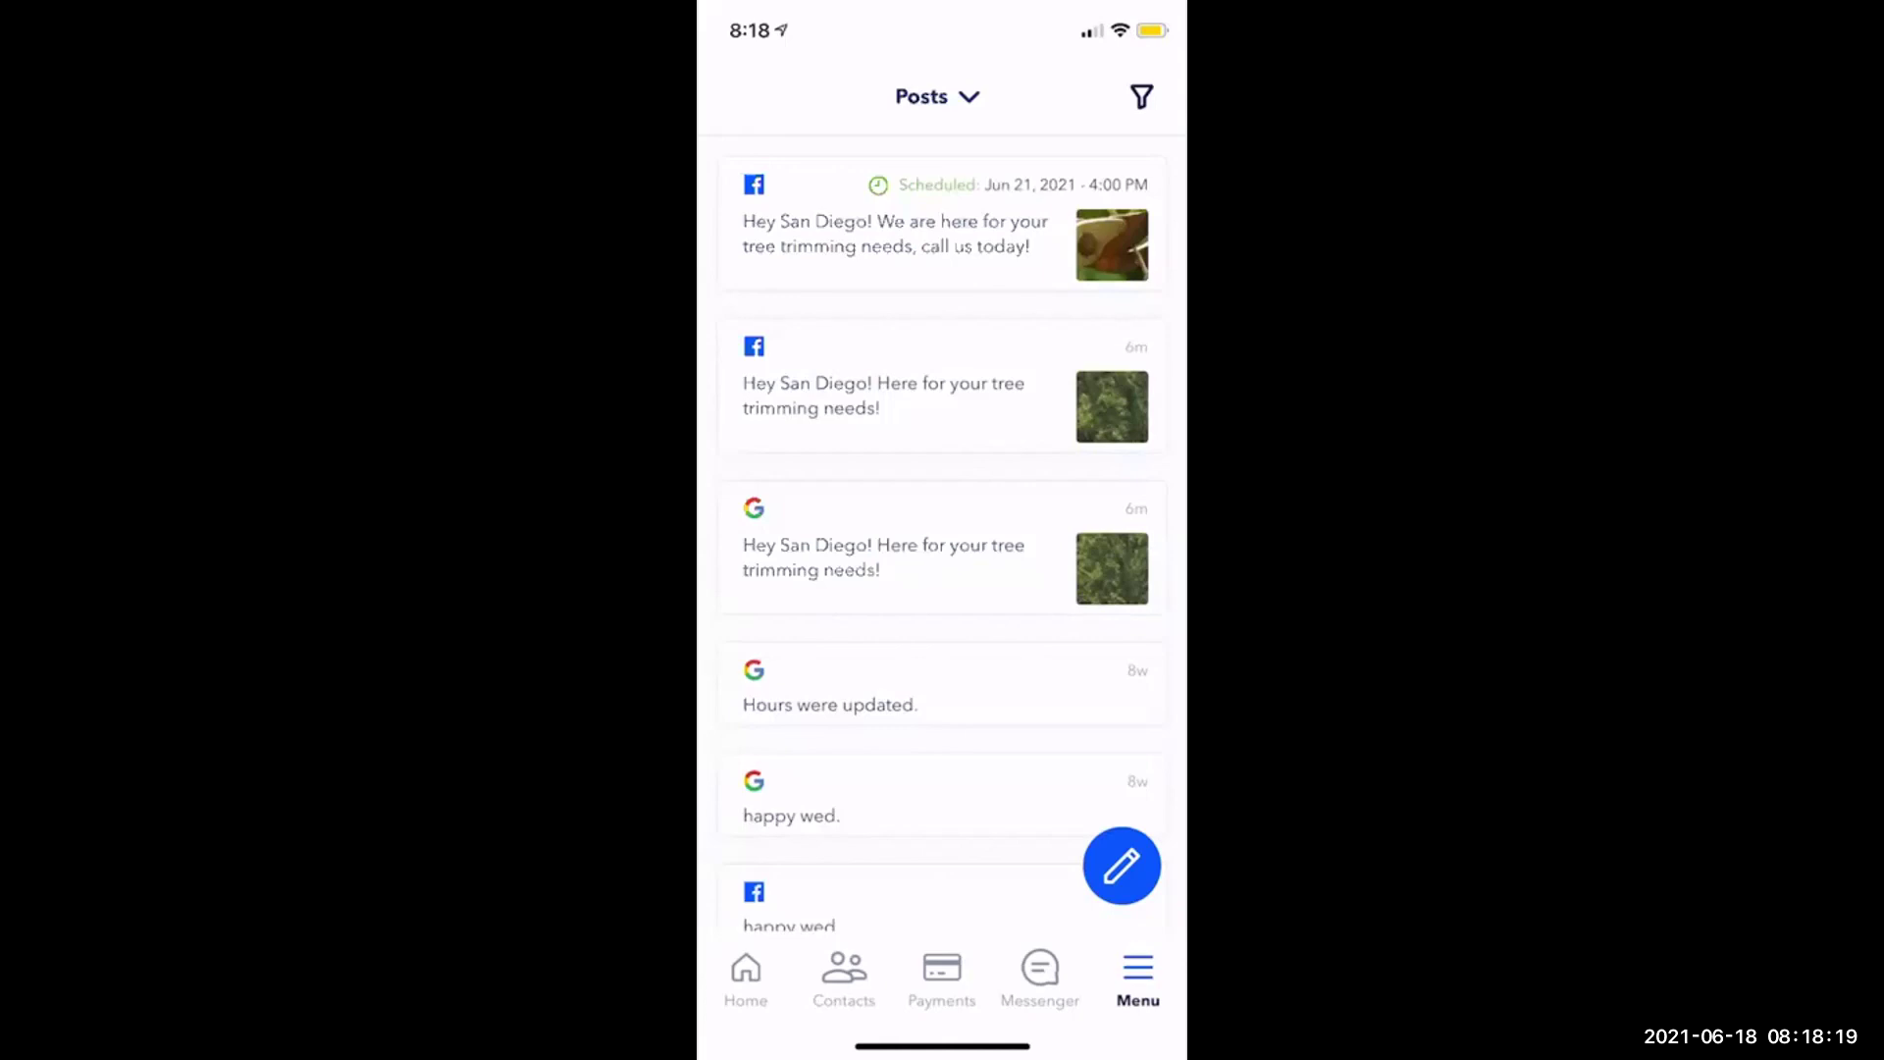
Go to the Placement Q&A section, refresh the question list, and start adding a new question.
{"action": "left_click", "coordinate": [936, 98]}
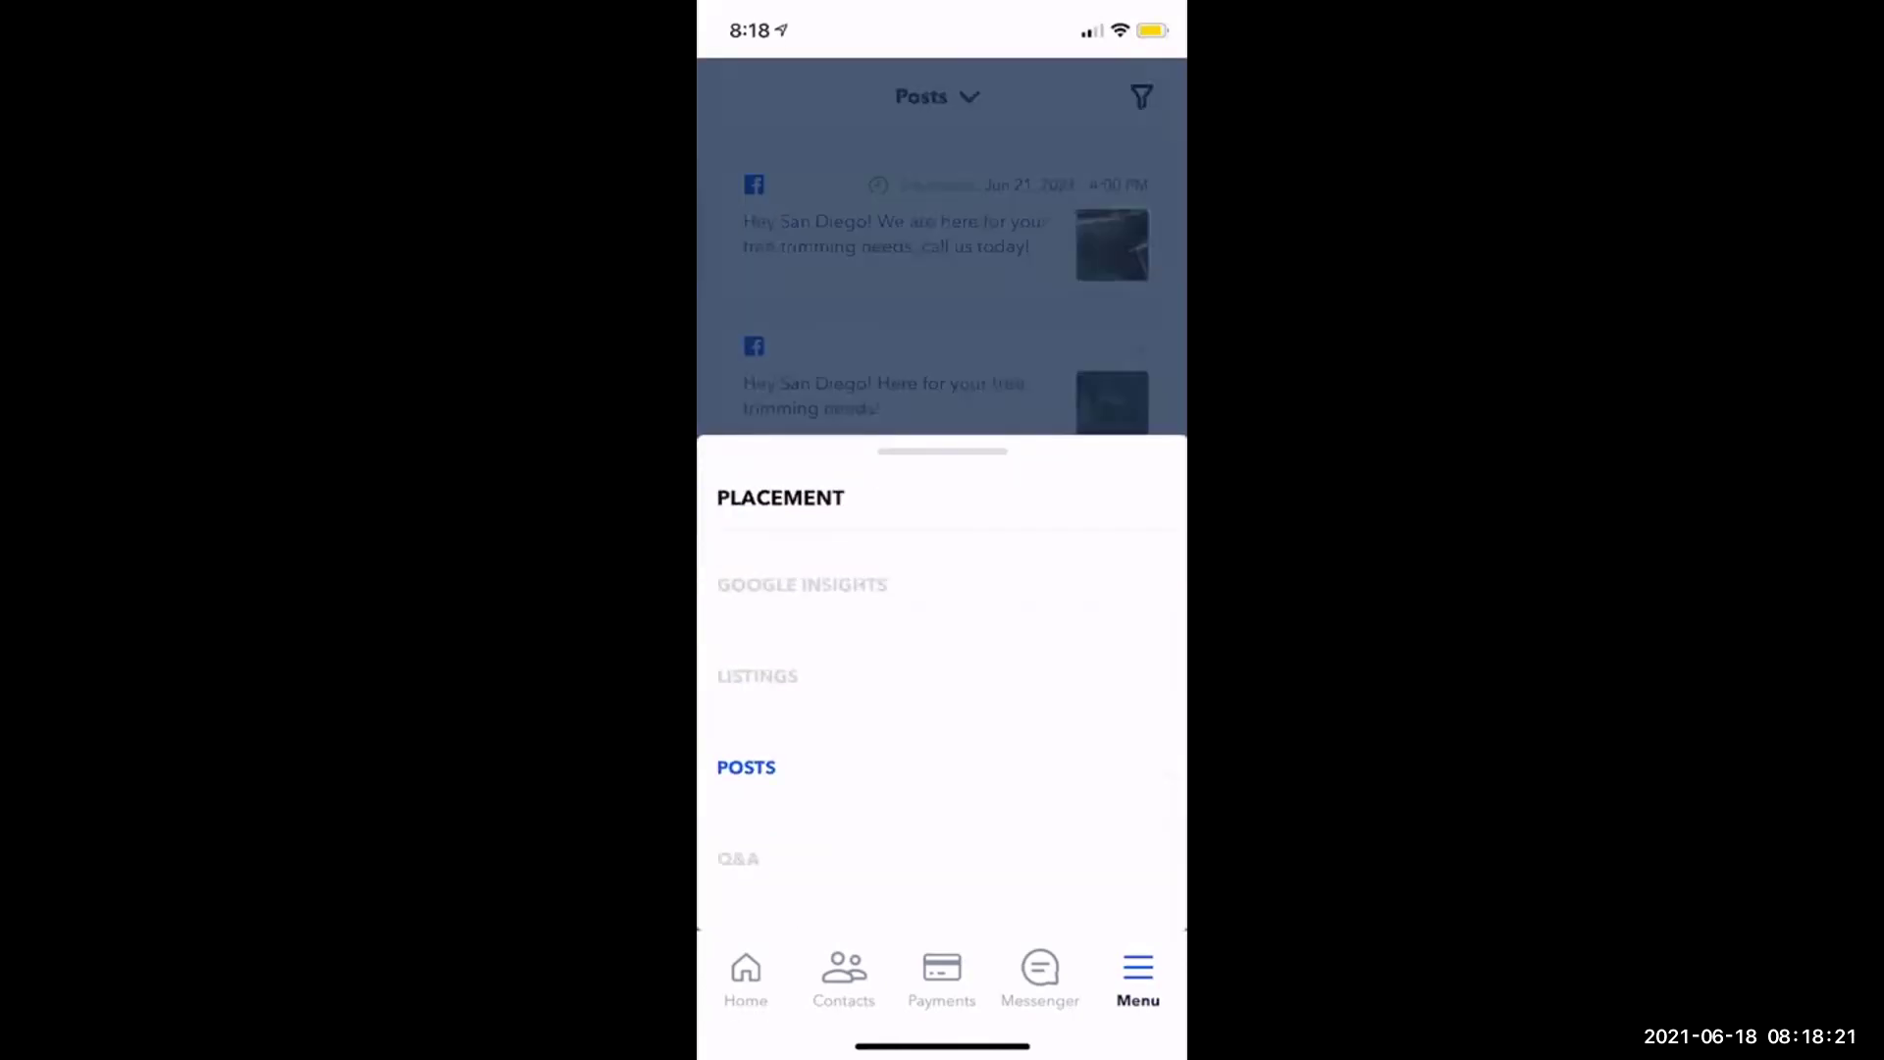
{"action": "left_click", "coordinate": [738, 858]}
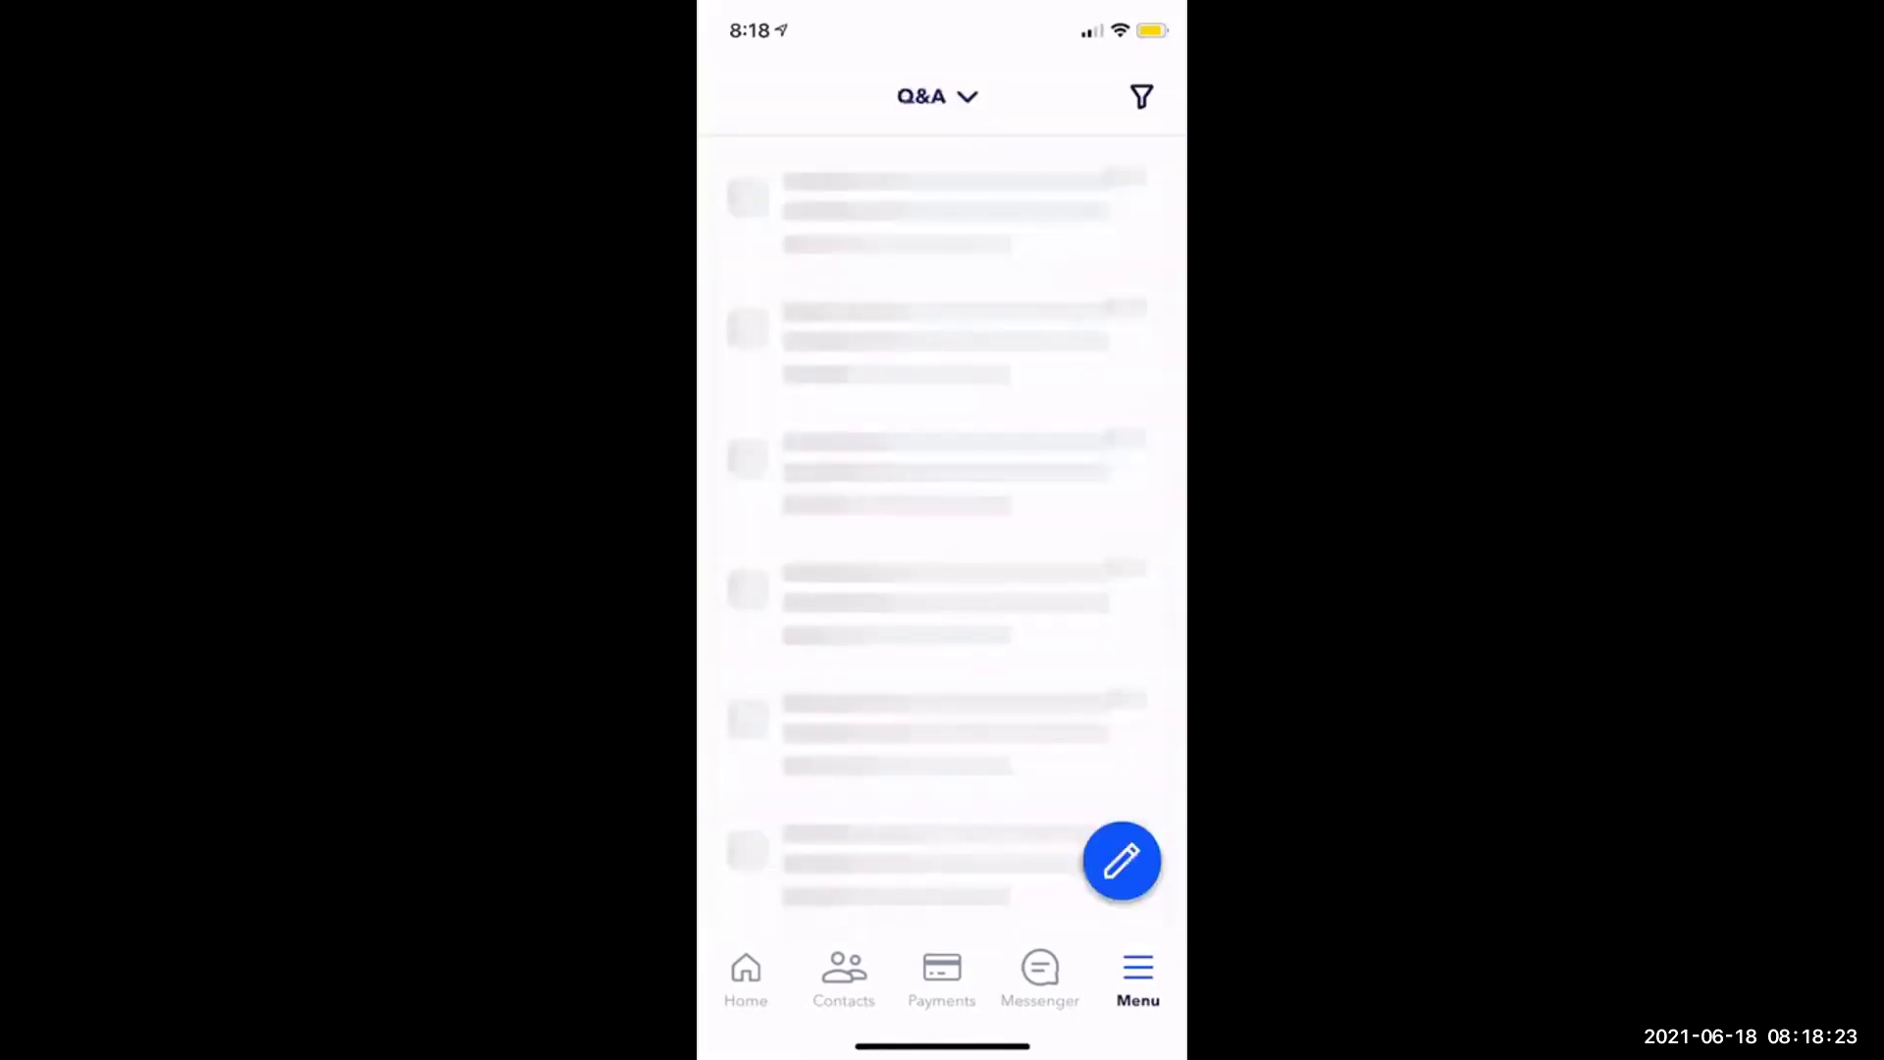
{"action": "scroll", "coordinate": [941, 530], "scroll_direction": "up", "scroll_amount": 3}
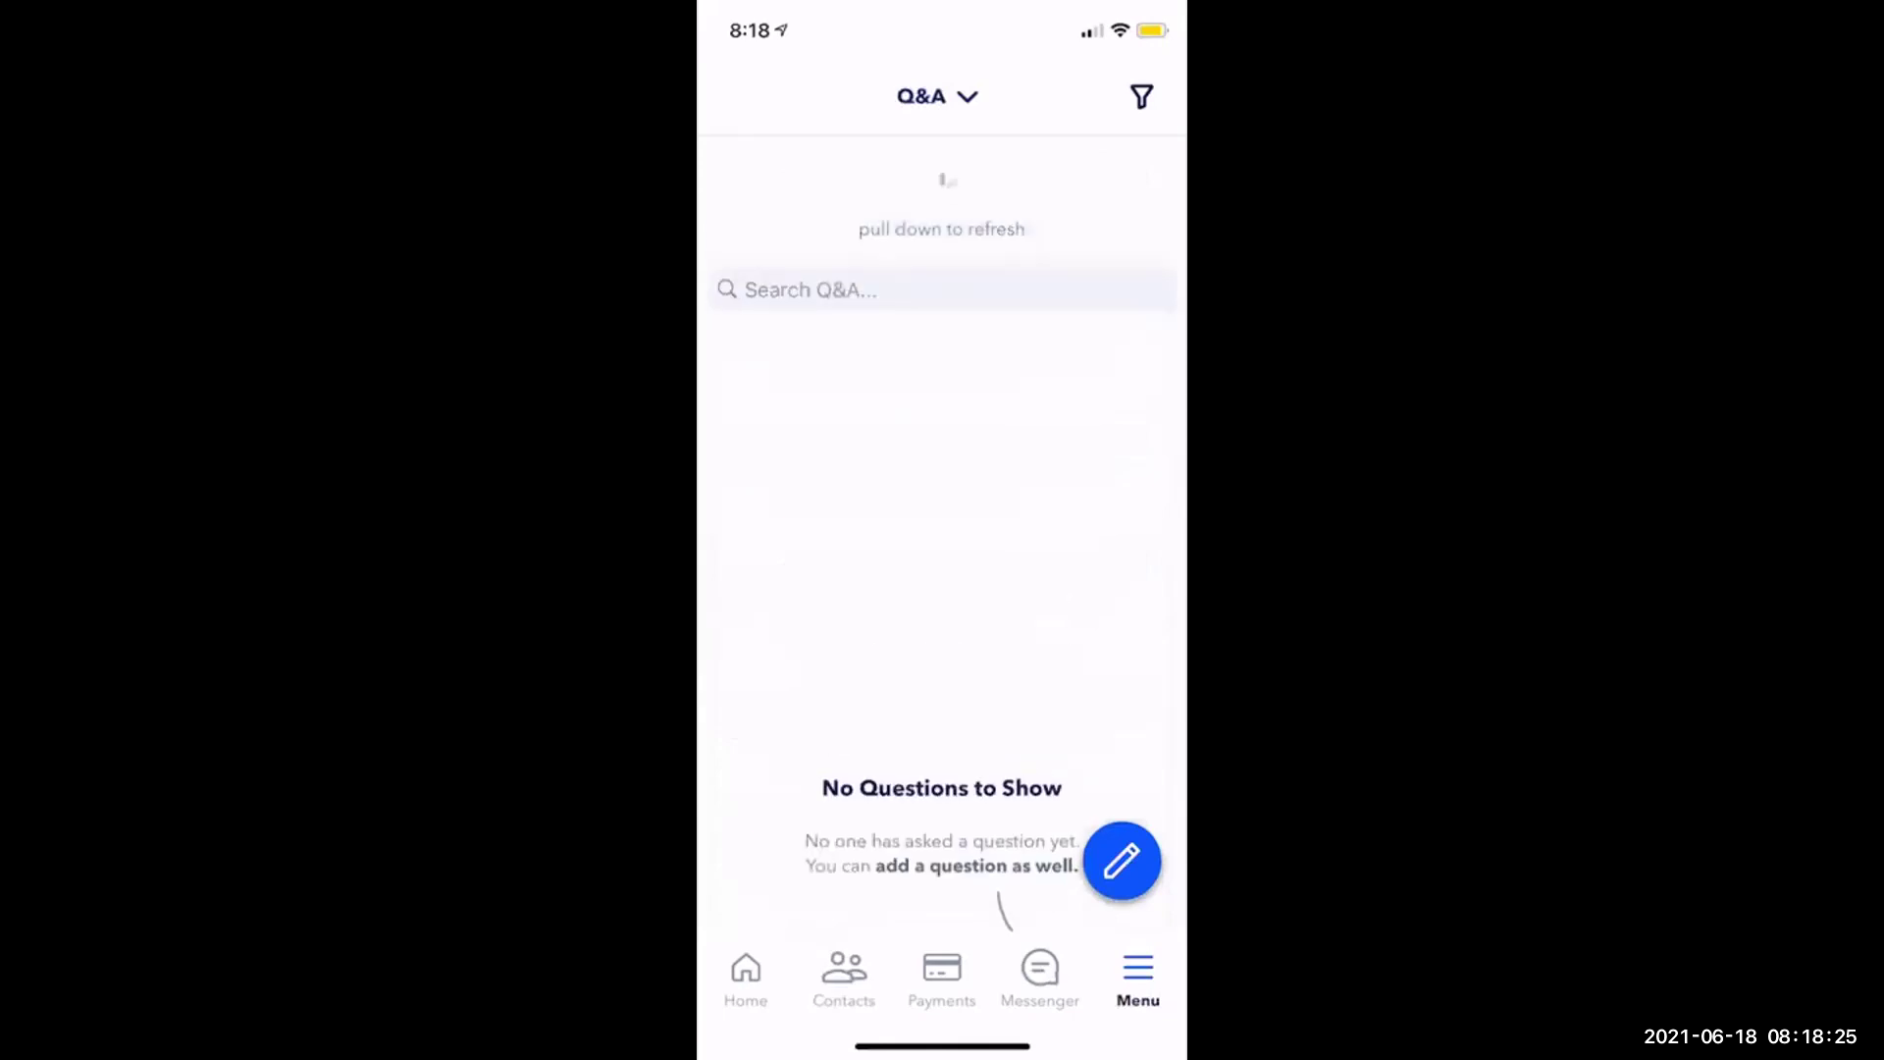
{"action": "scroll", "coordinate": [942, 530], "scroll_direction": "up", "scroll_amount": 3}
{"action": "scroll", "coordinate": [942, 529], "scroll_direction": "down", "scroll_amount": 3}
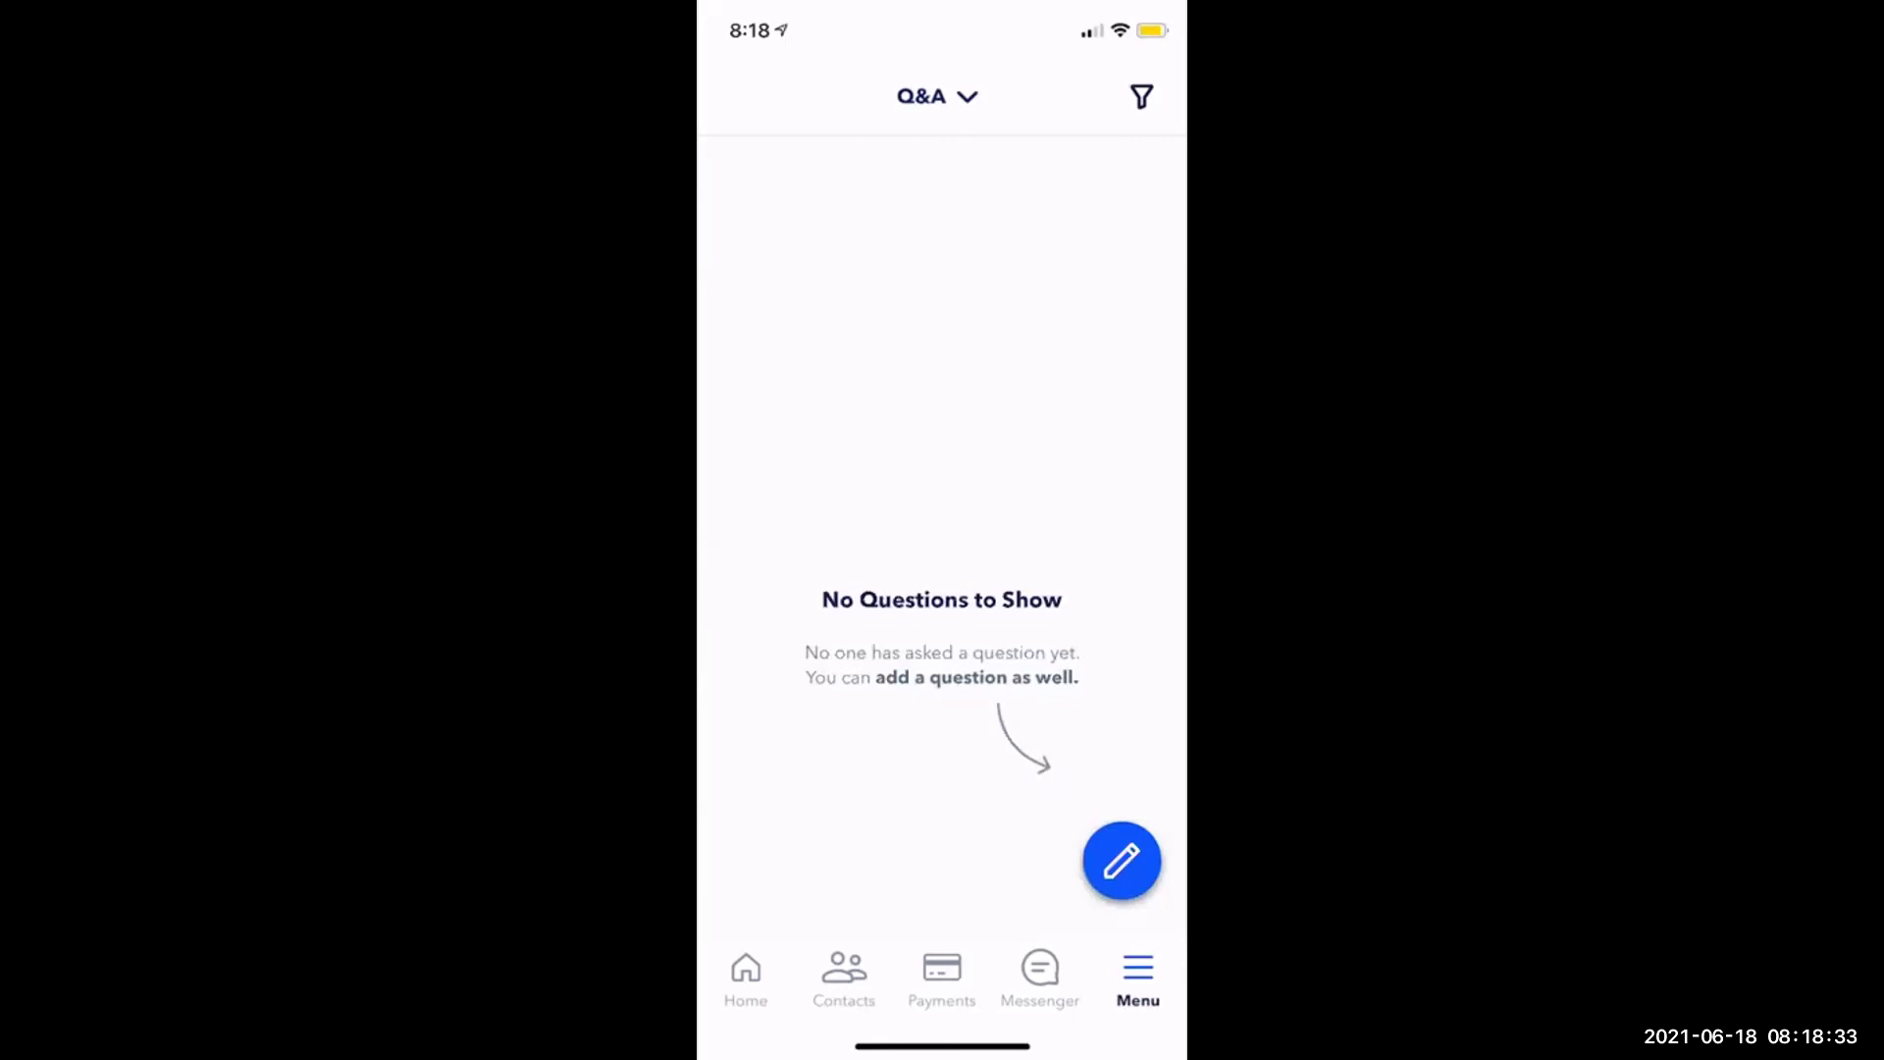
{"action": "left_click", "coordinate": [1121, 860]}
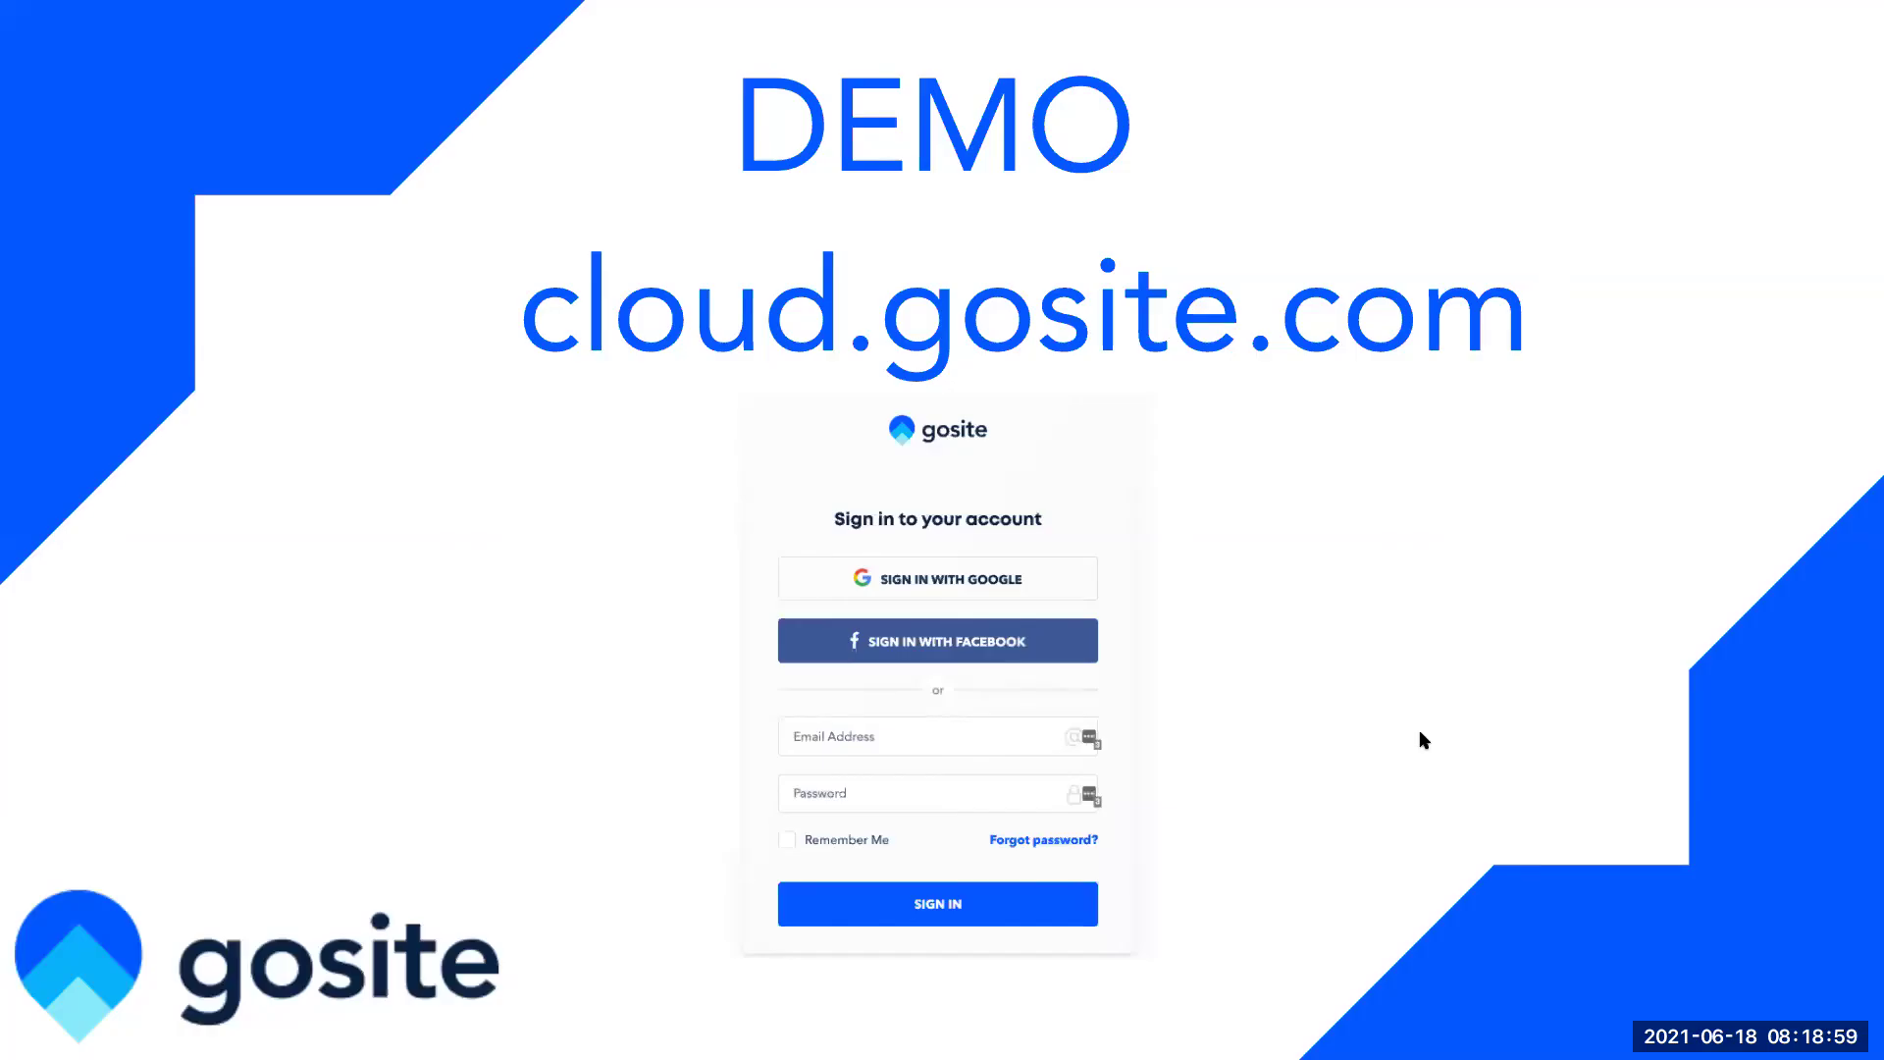
{"action": "key", "text": "Right"}
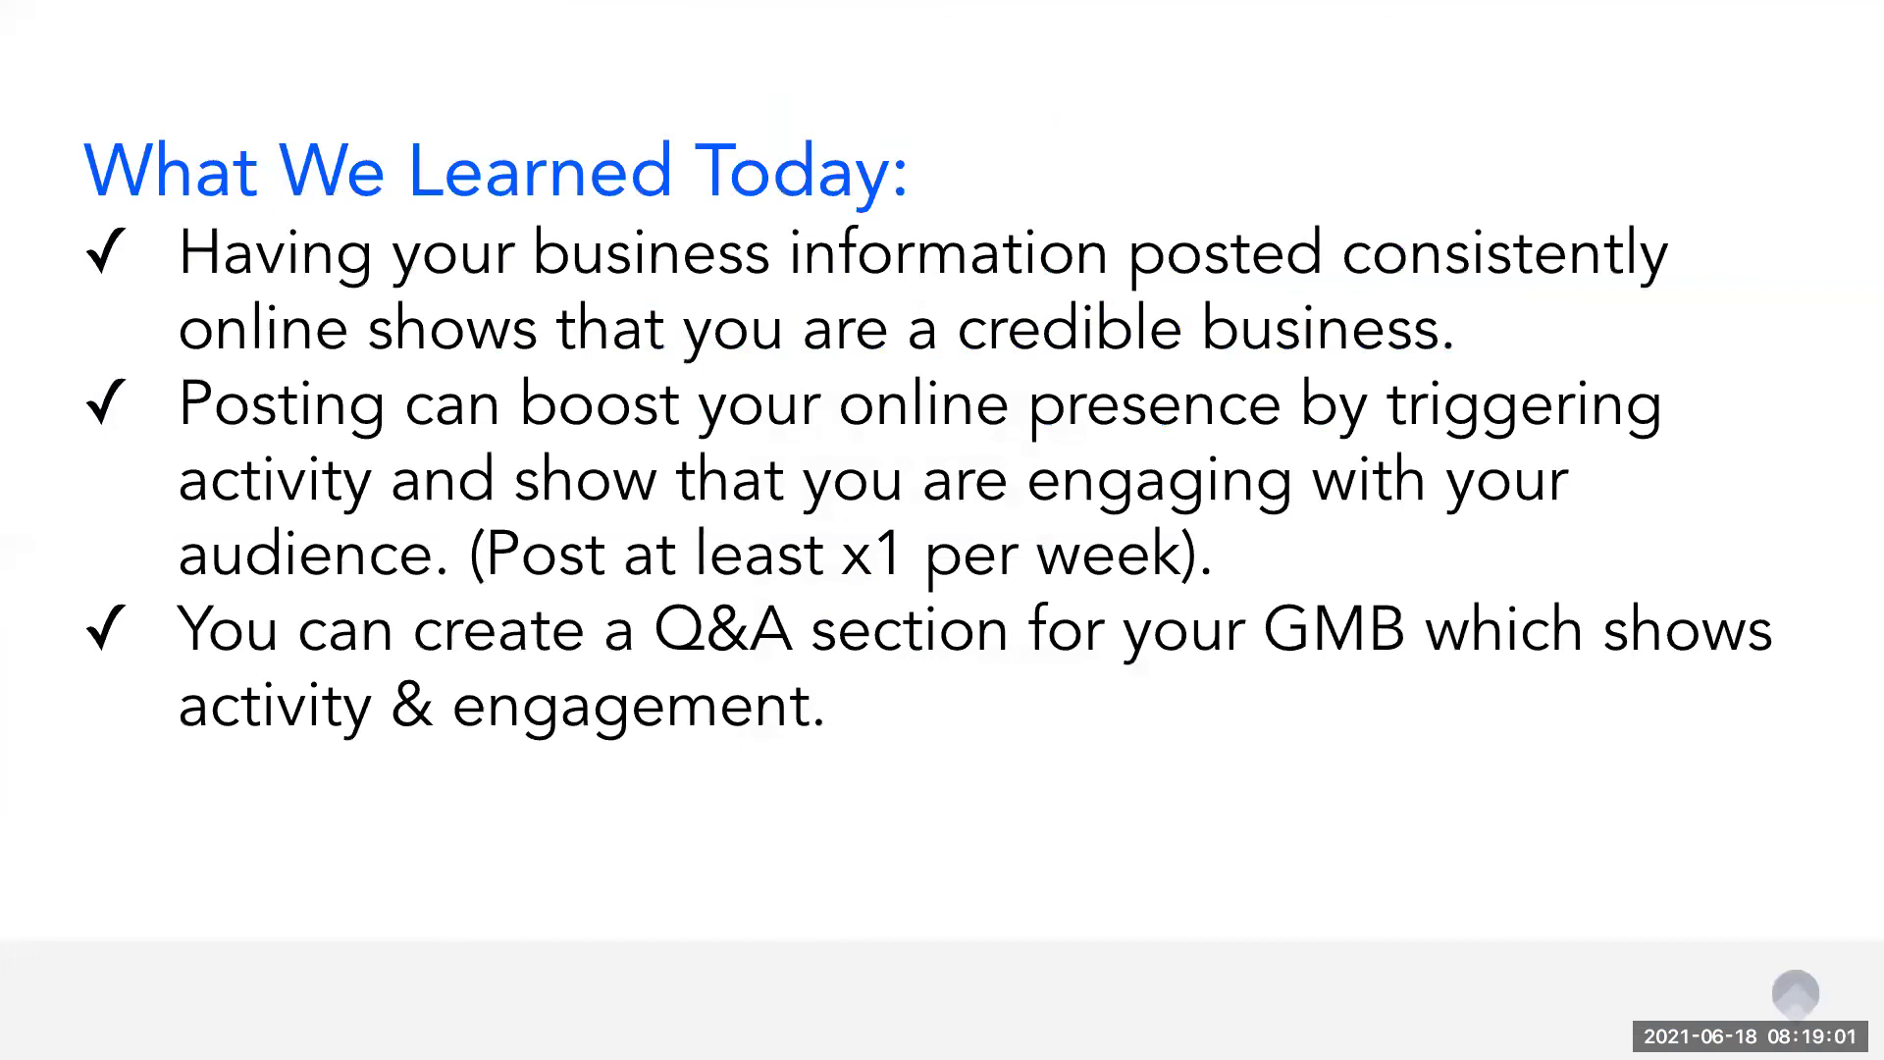